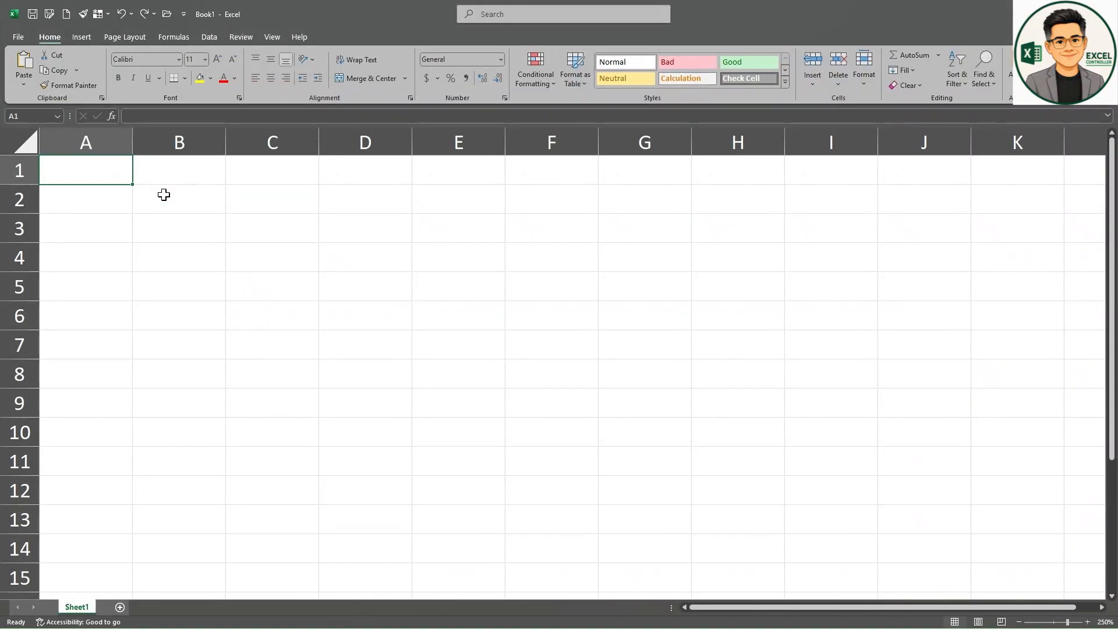
Step: Enter 100 in cell A1 and 75 in cell B1
type("100")
key("Tab")
type("75")
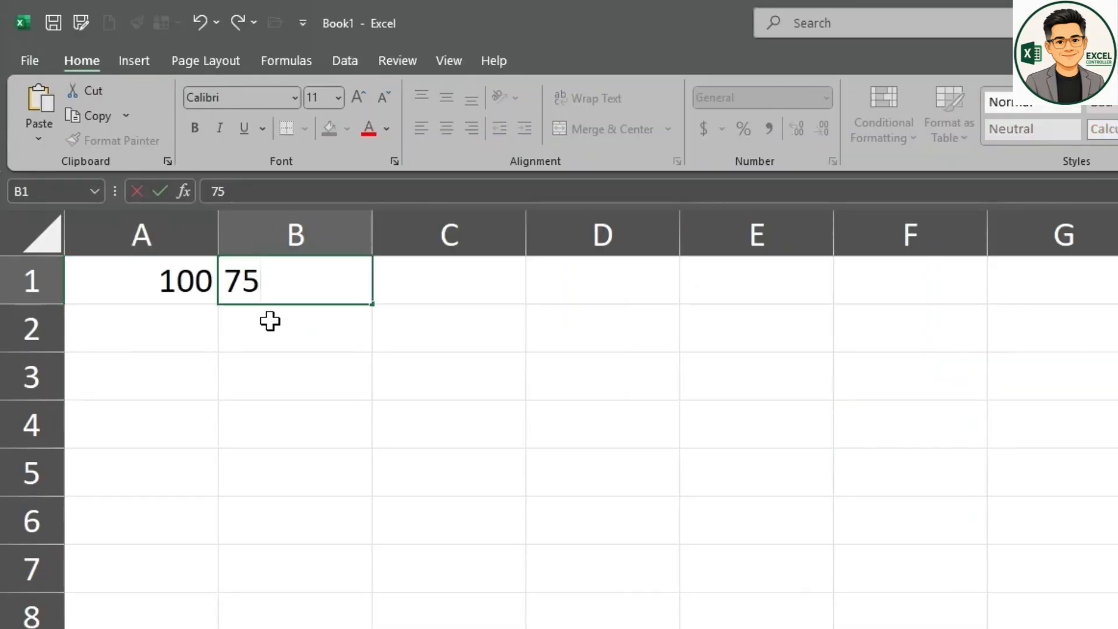
key("Tab")
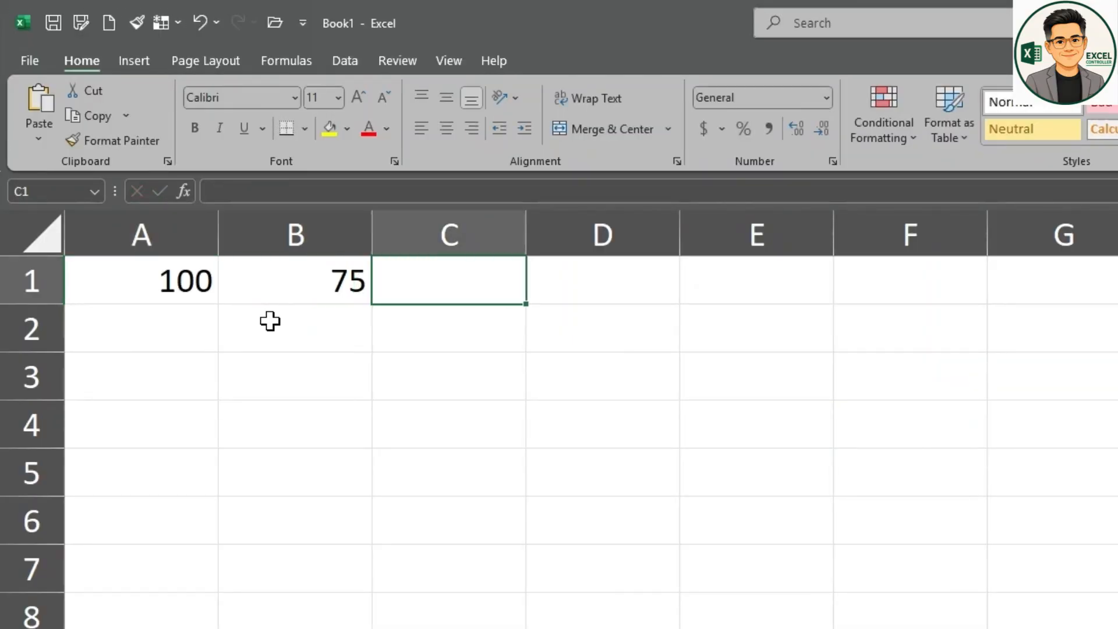
Step: Enter the formula =IF(A1>B1,"Yes", "No") in cell C1 to compare the two numbers
type("=")
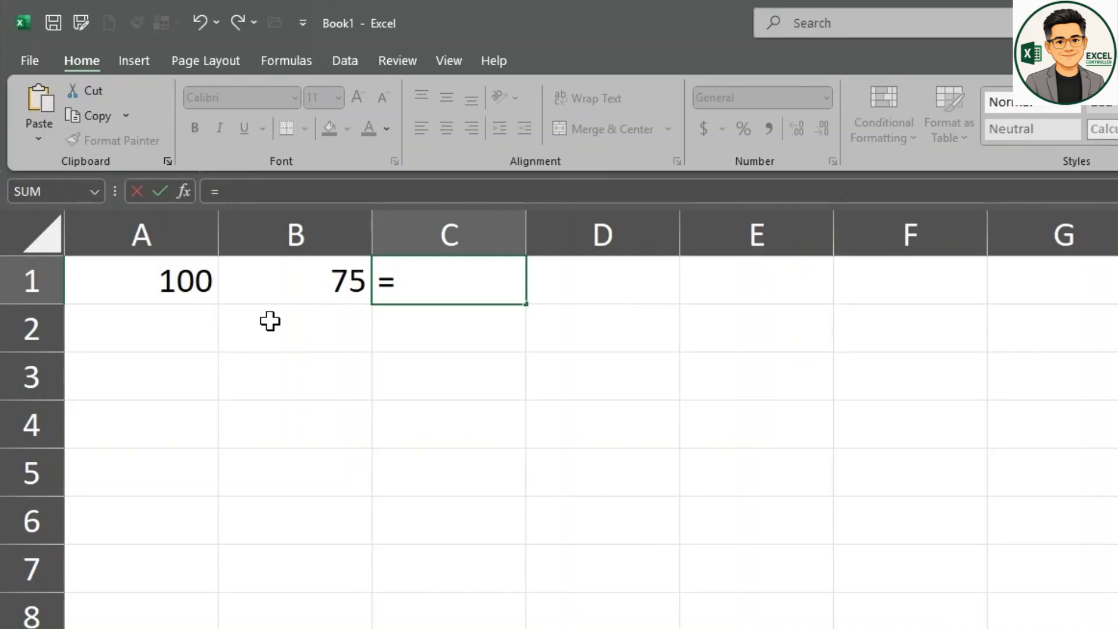
type("IF(")
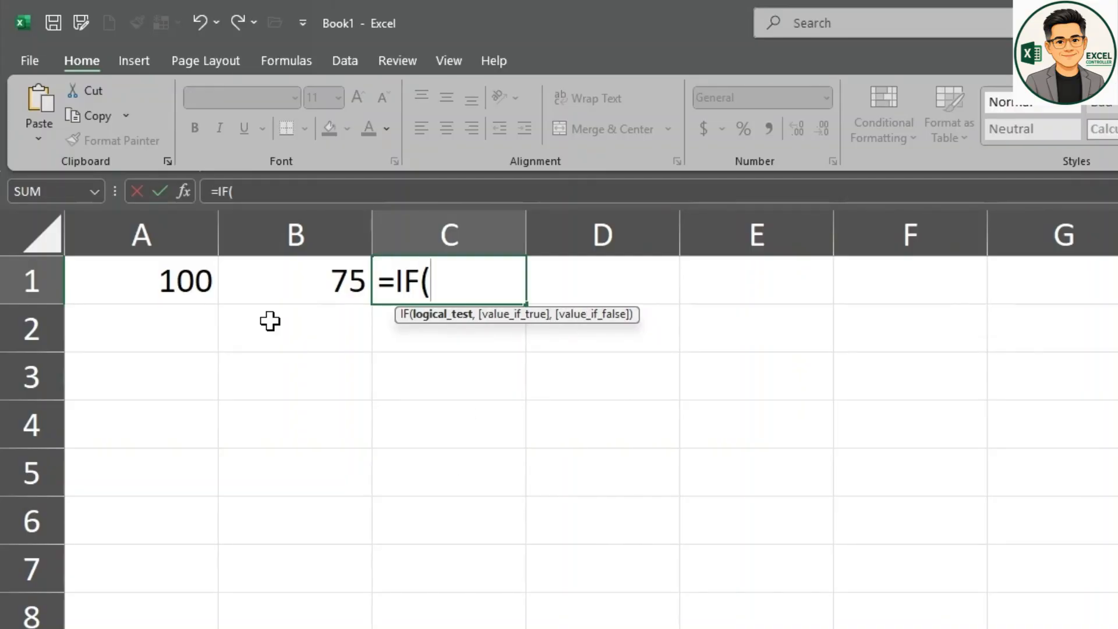
left_click(174, 280)
type(">")
left_click(290, 289)
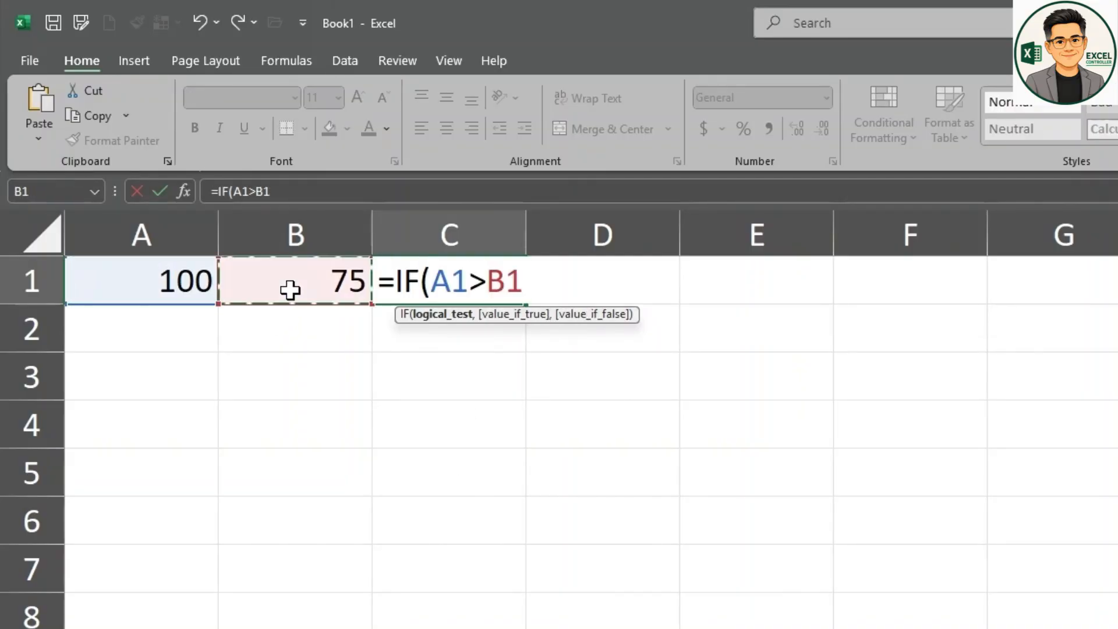
type(",")
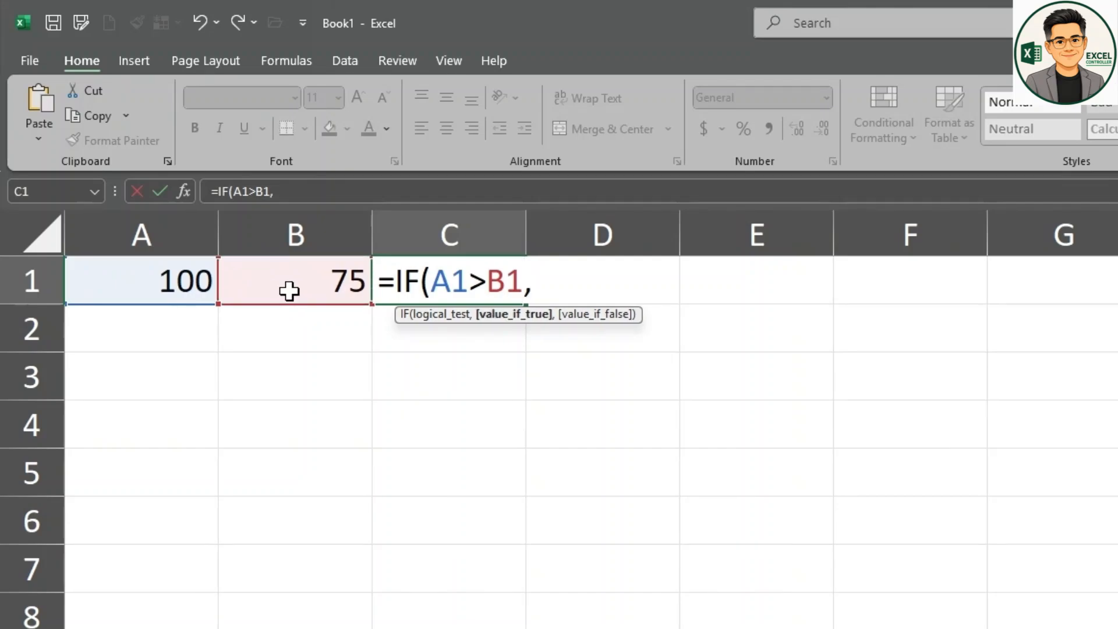
type("\"Yes\", \"No")
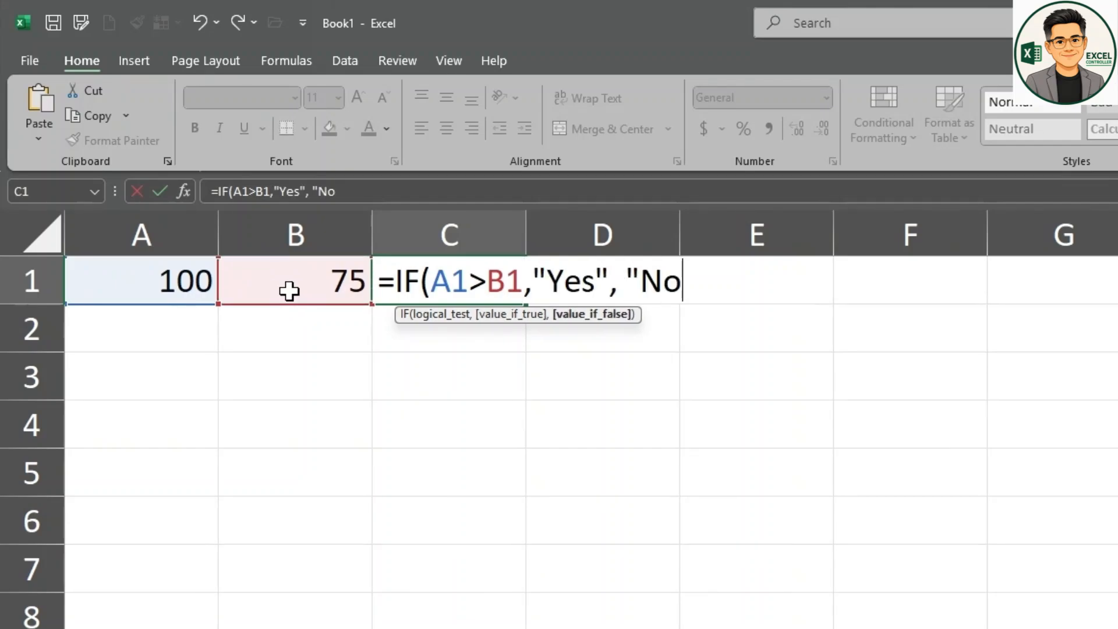
type("\")")
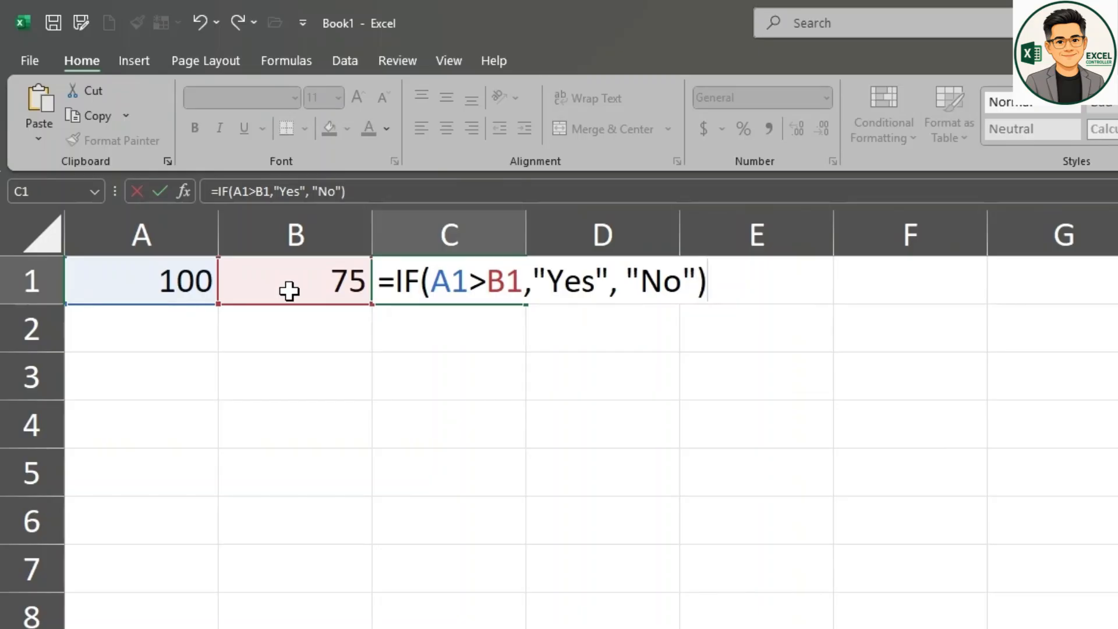
key("Return")
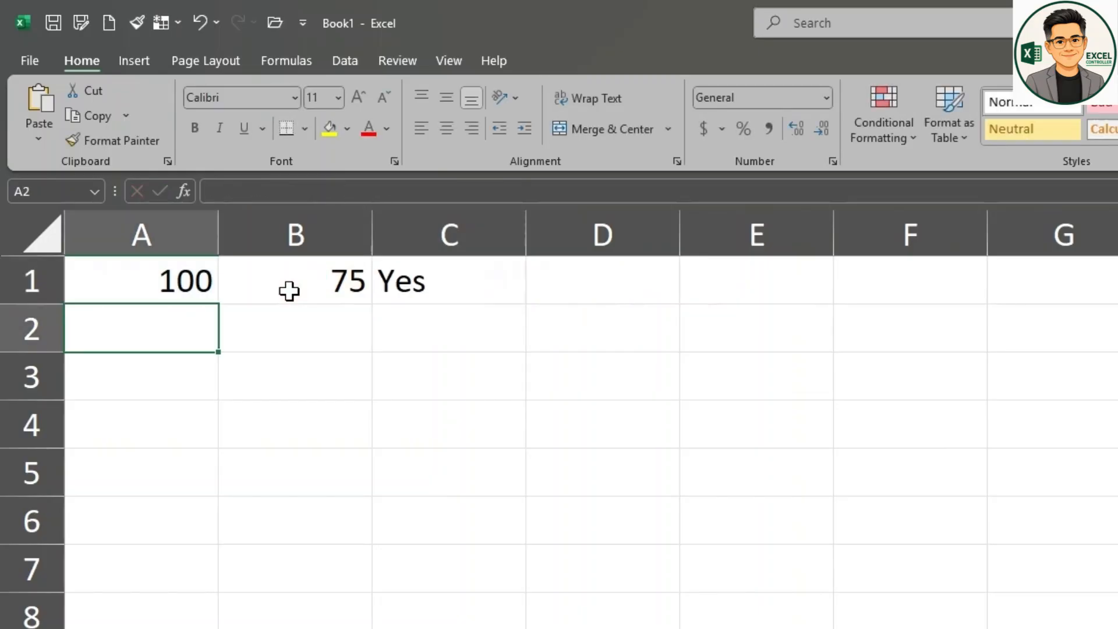
Step: Review the IF formula in cell C1 and inspect its function arguments without changing them
left_click(485, 292)
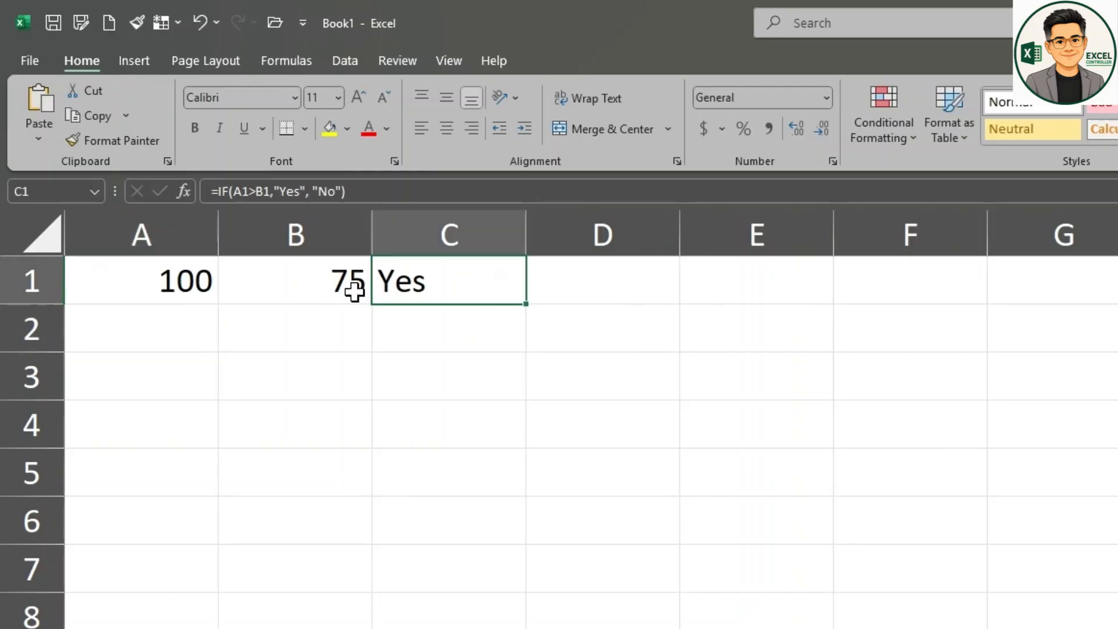
left_click(210, 192)
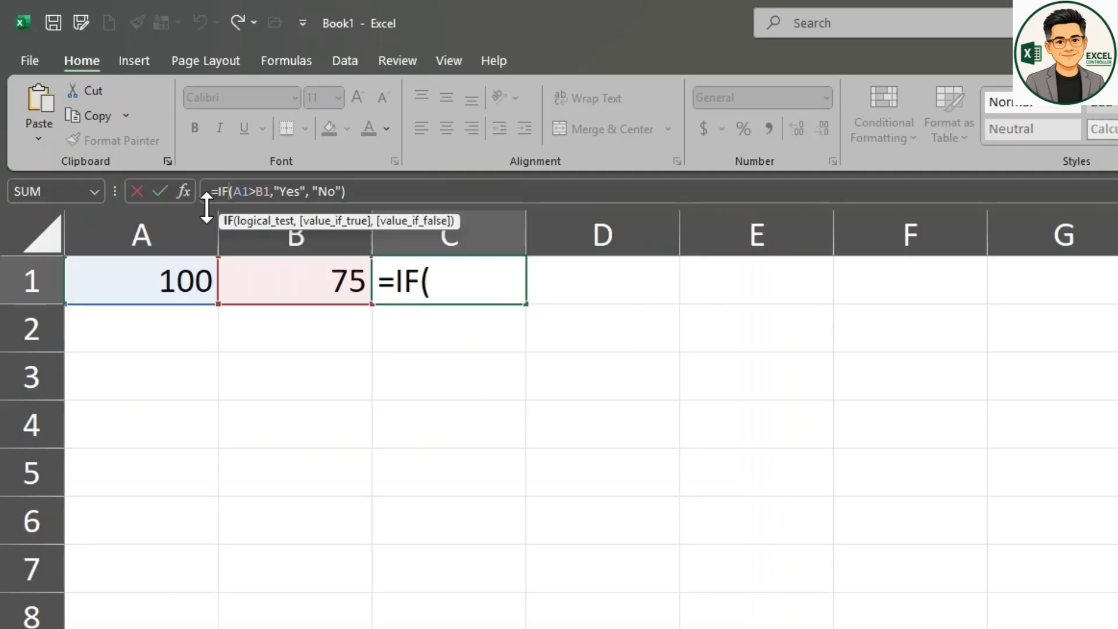
left_click(184, 191)
left_click_drag(967, 534, 568, 345)
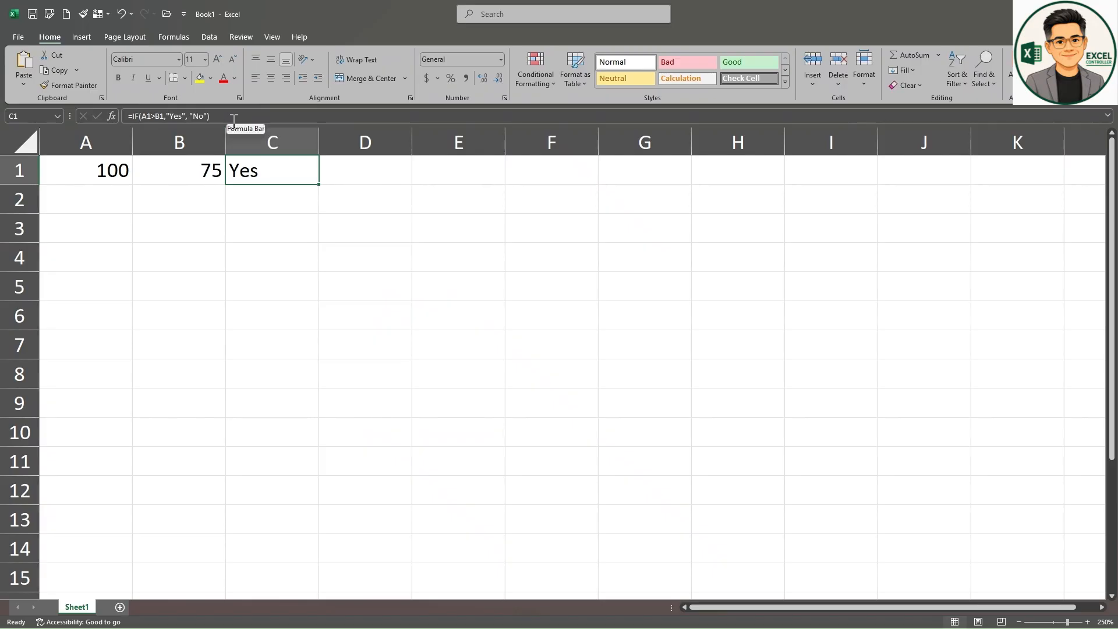
left_click(233, 120)
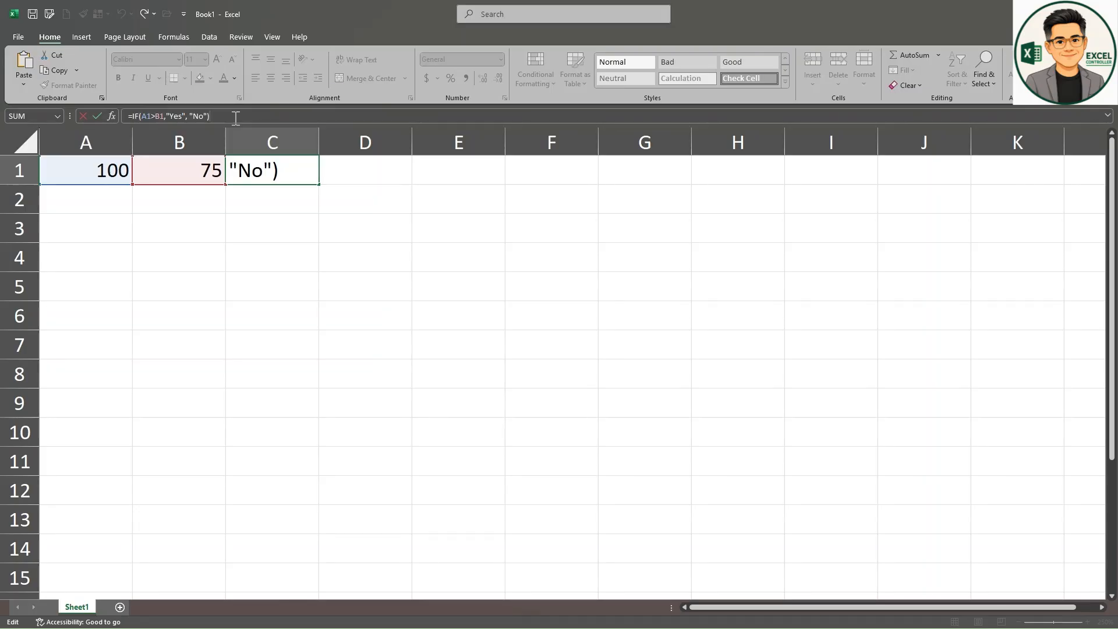
Step: Test the comparison formula by changing cell A1 to 50, 60 and back to 100
left_click(112, 181)
type("50")
key("Return")
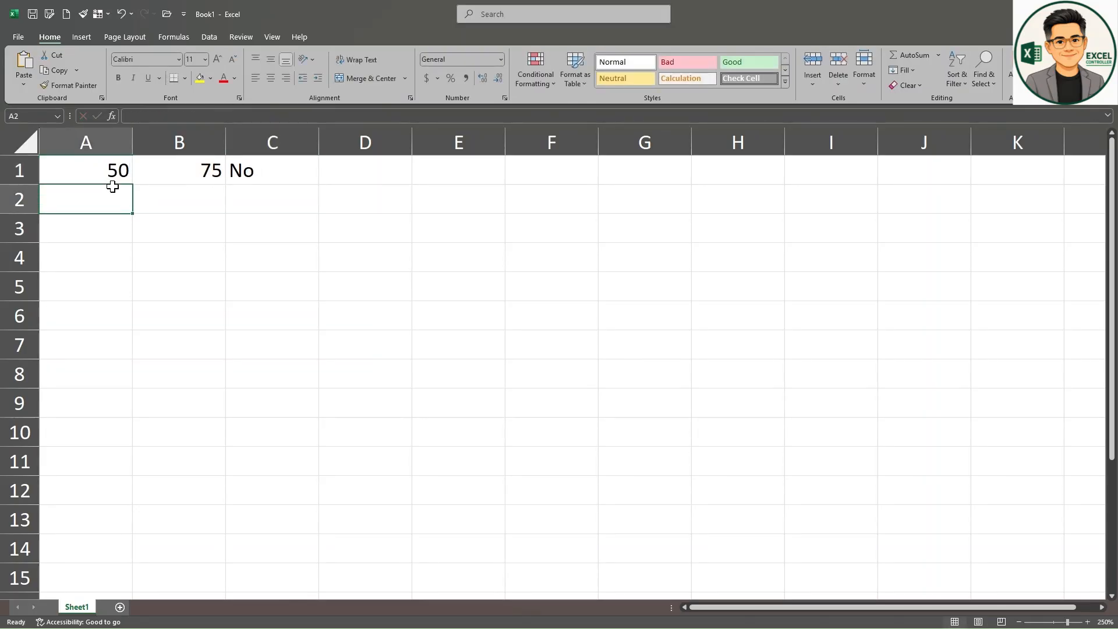
left_click(112, 183)
type("60")
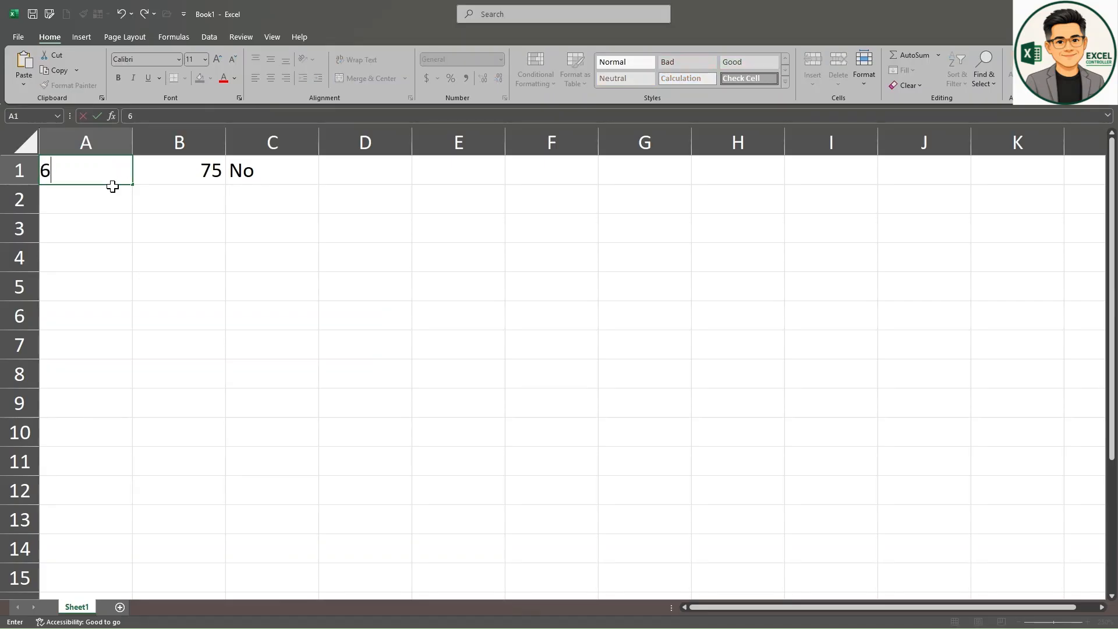
key("Return")
left_click(113, 183)
type("100")
key("Return")
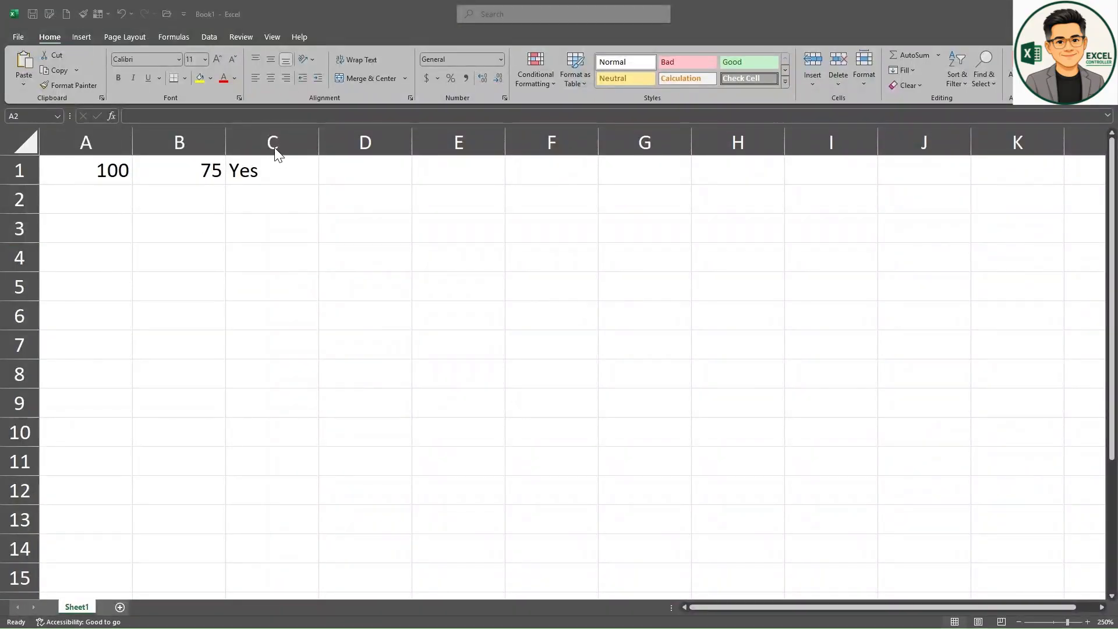
Step: Enter =IF(A1>=100,"Target Met","Below Target") in cell D1 and widen column D to fit its text
left_click(378, 169)
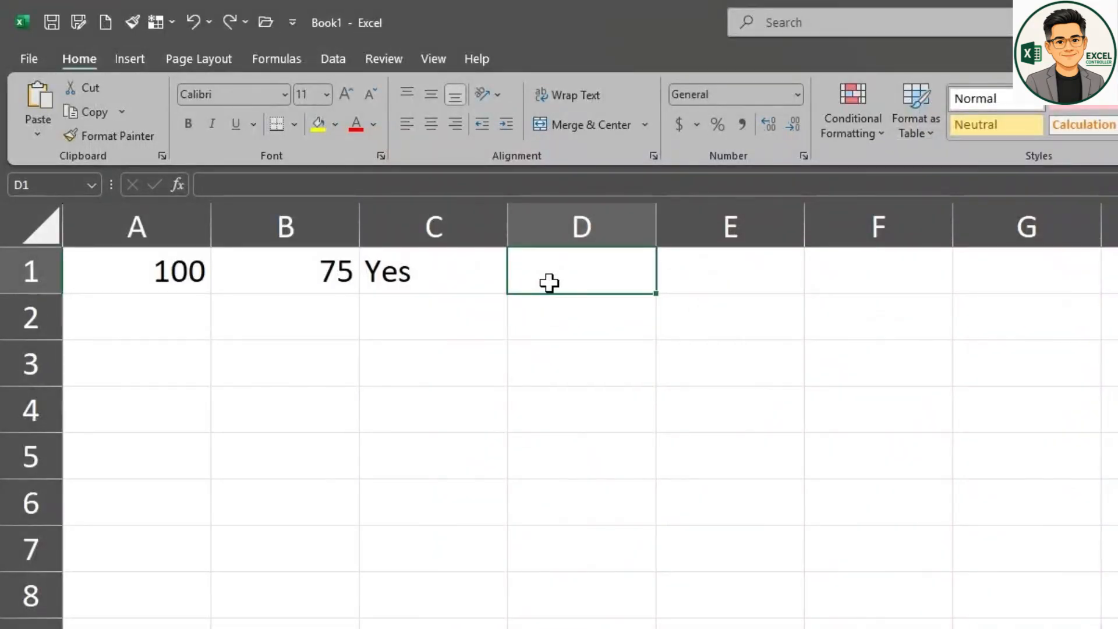
type("=IF")
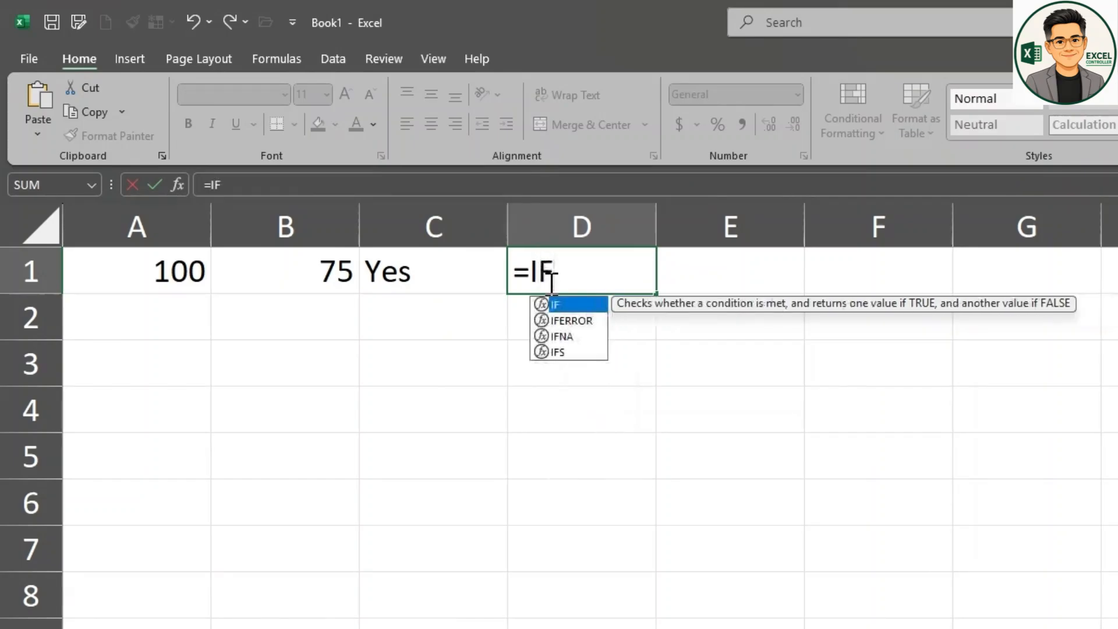
type("(")
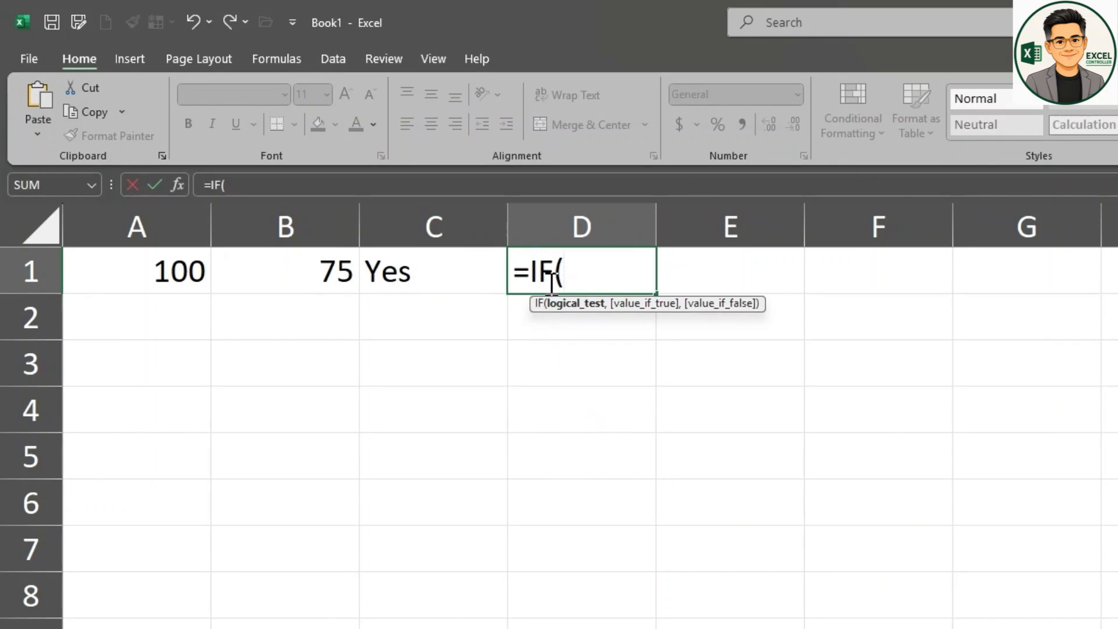
left_click(140, 283)
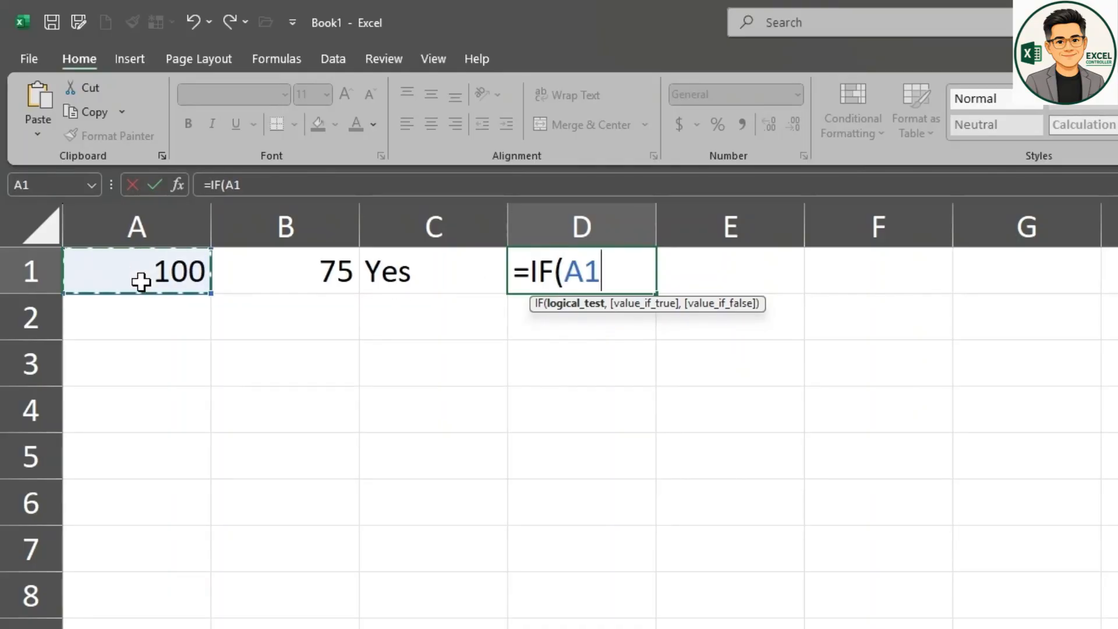
type(">=")
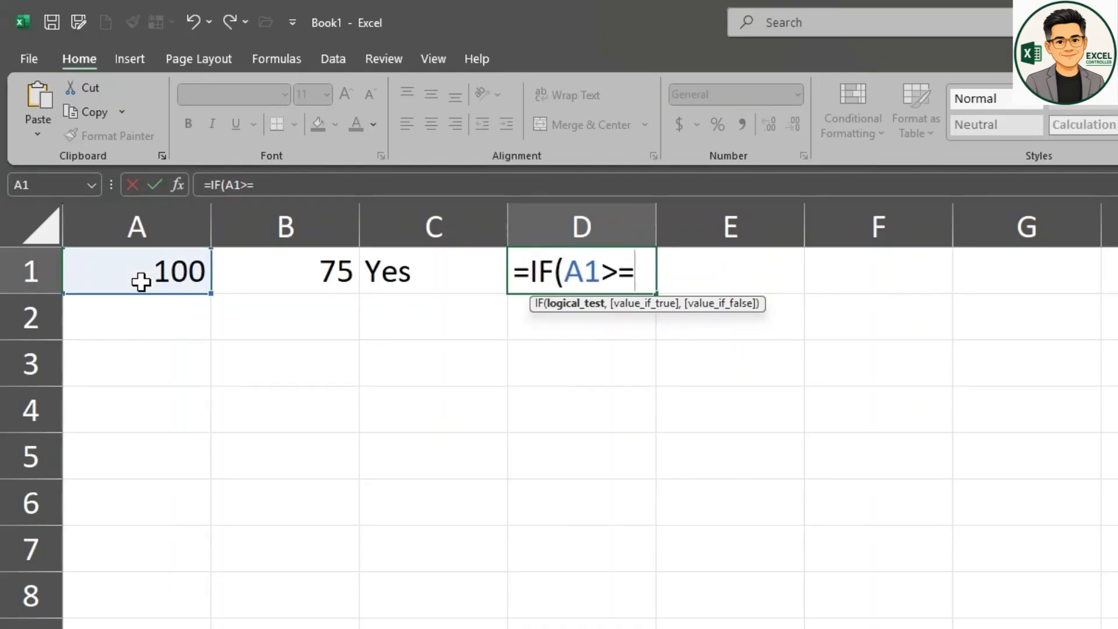
type("100")
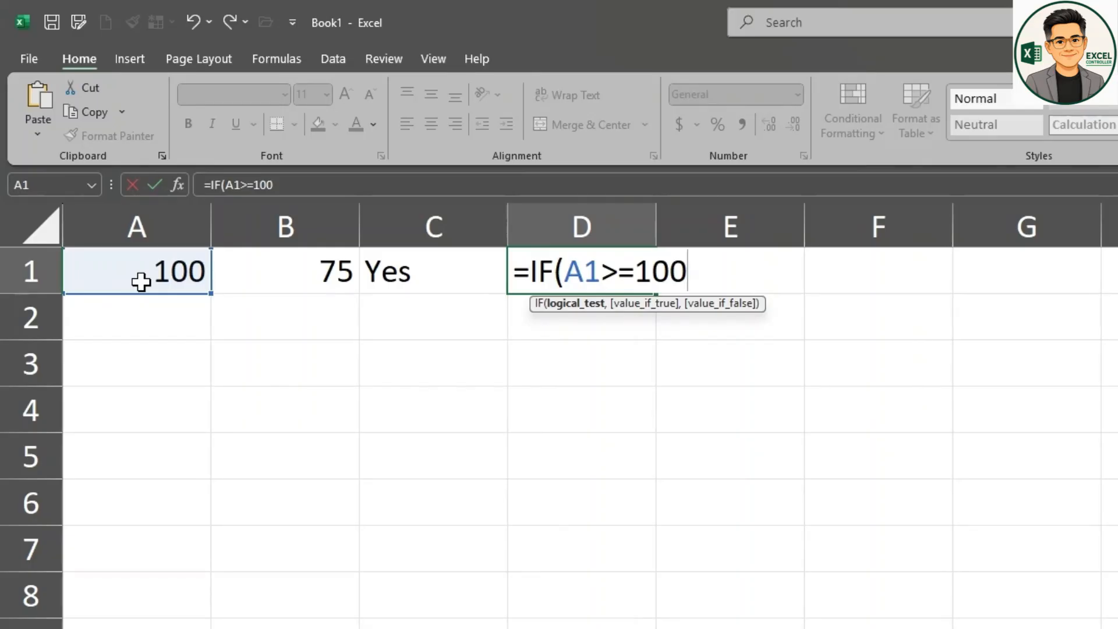
type(",\"Targe")
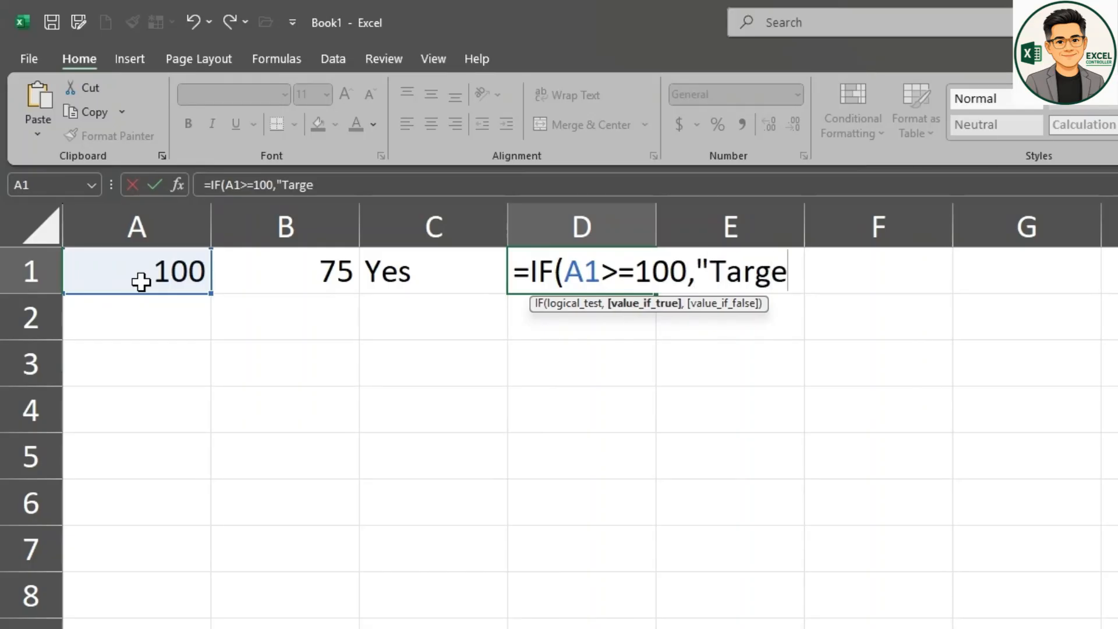
type("t Met")
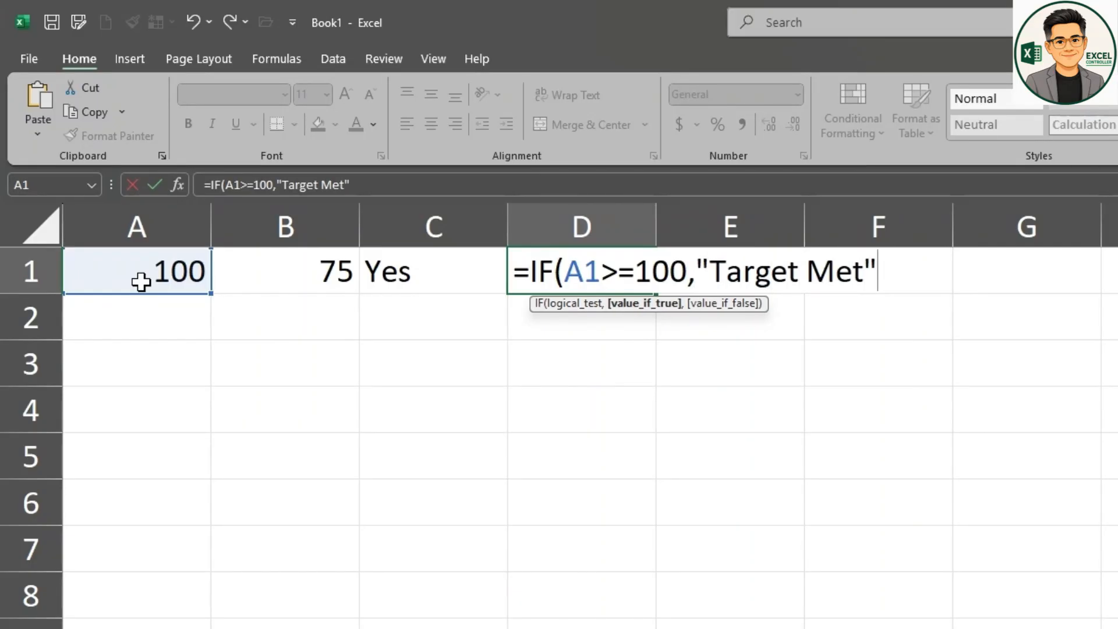
type("\",\"")
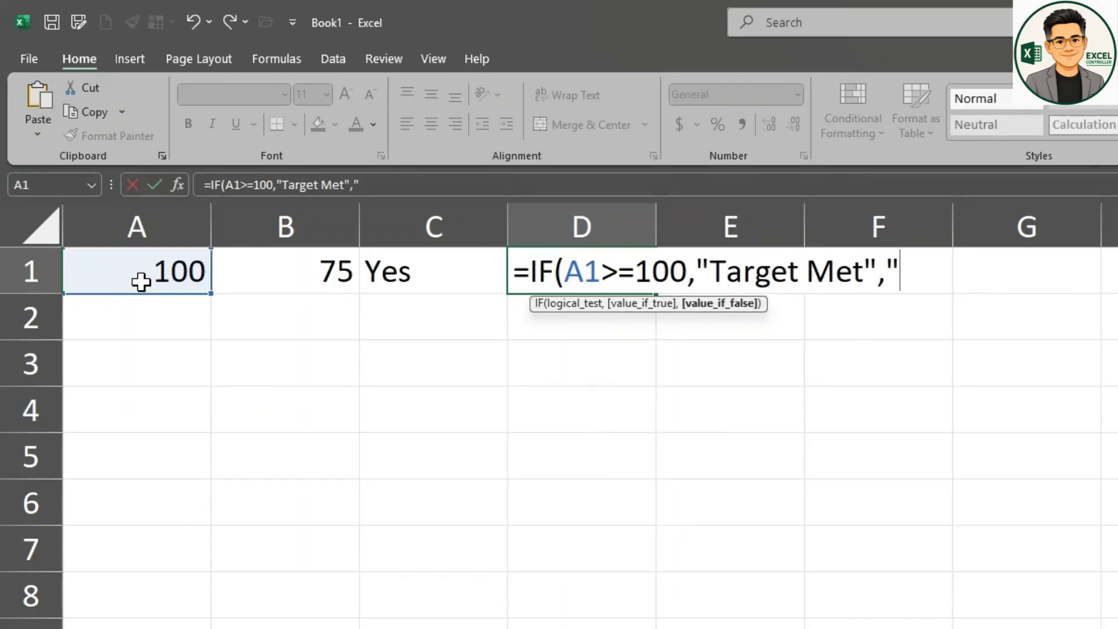
type("Below Target")
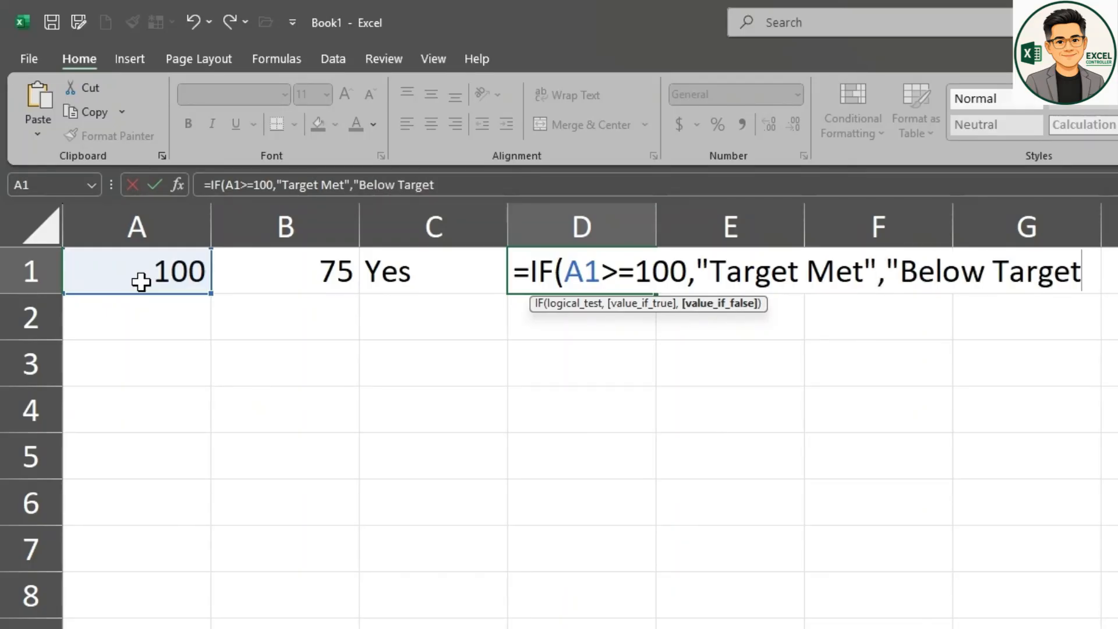
type("\")")
key("Return")
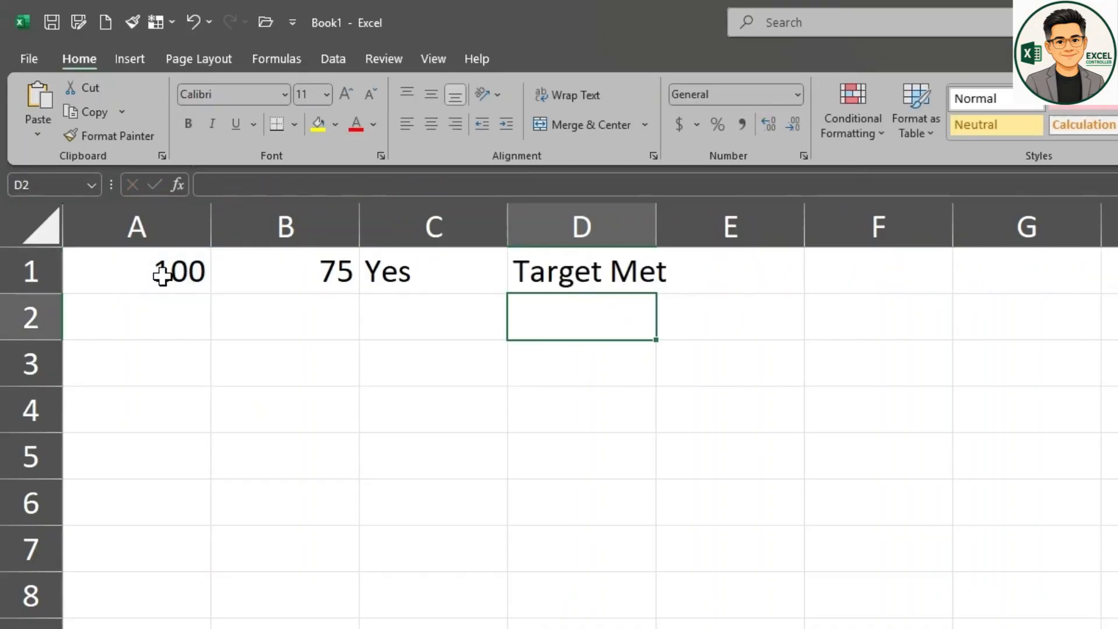
left_click_drag(660, 229, 739, 227)
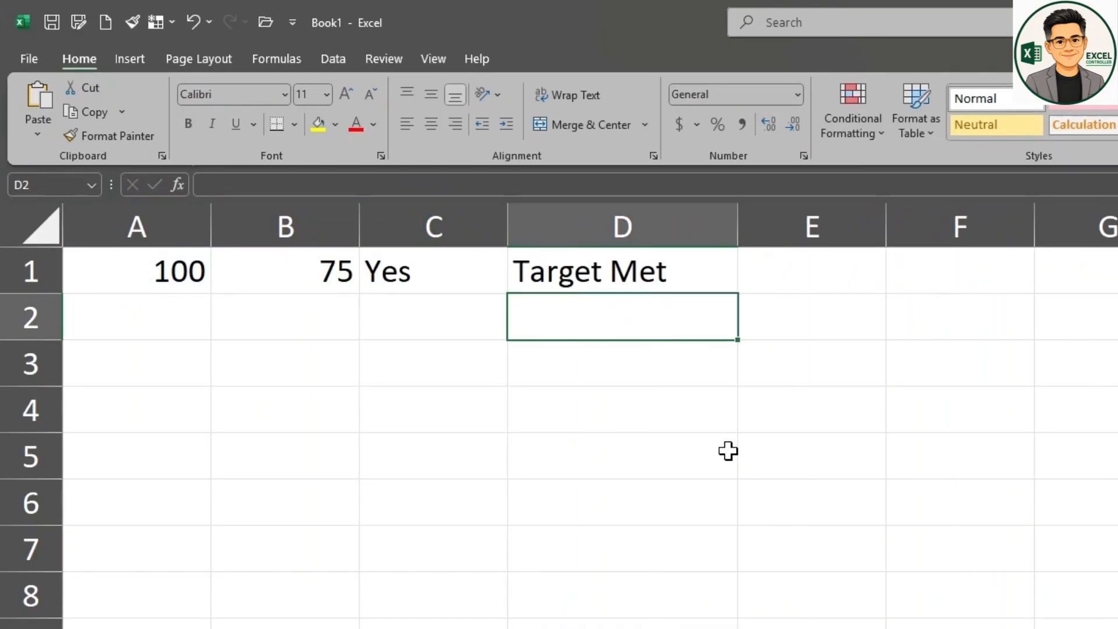
Step: Set cell A1 to 99 to test the target formula with a value under 100
left_click(152, 285)
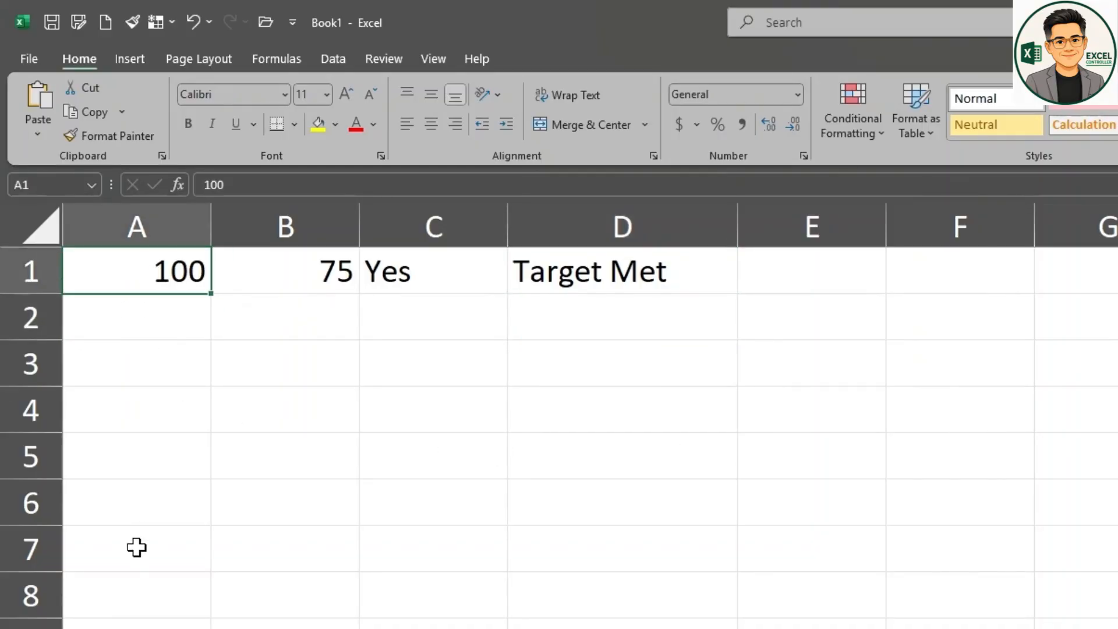
type("99")
key("Return")
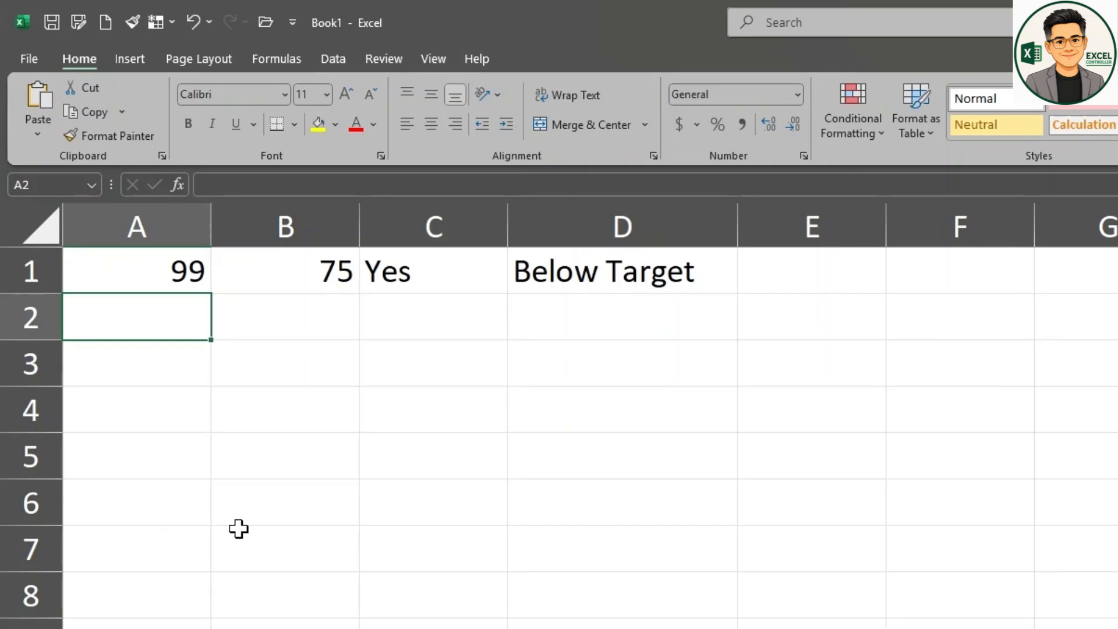
Step: Examine the function arguments of the IF formula in cell D1 and keep them as they are
left_click(626, 272)
left_click(238, 185)
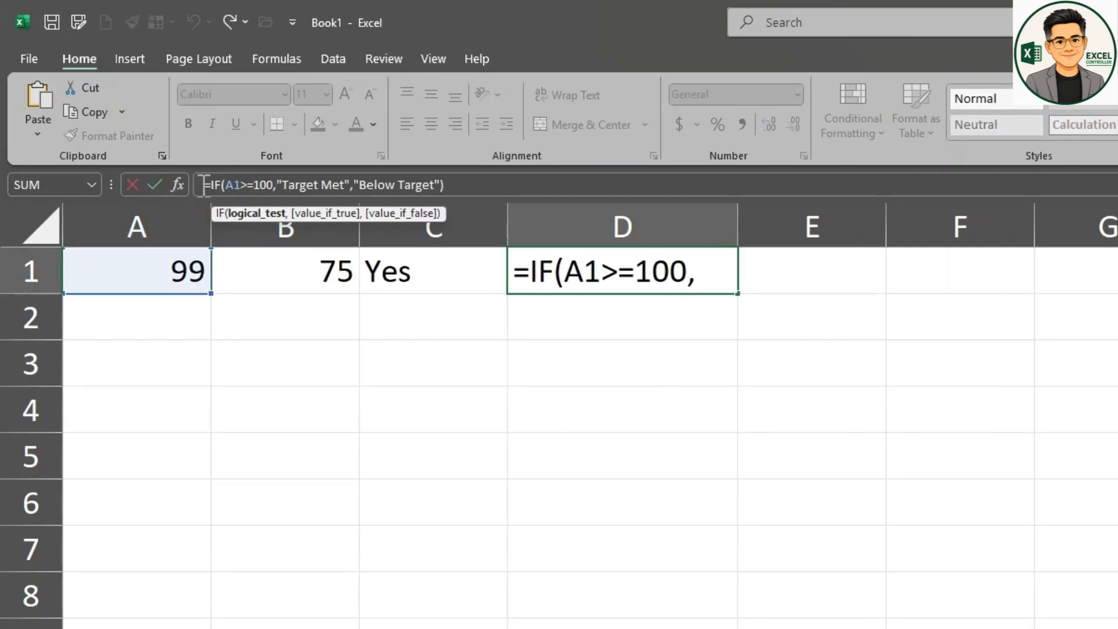
left_click(178, 184)
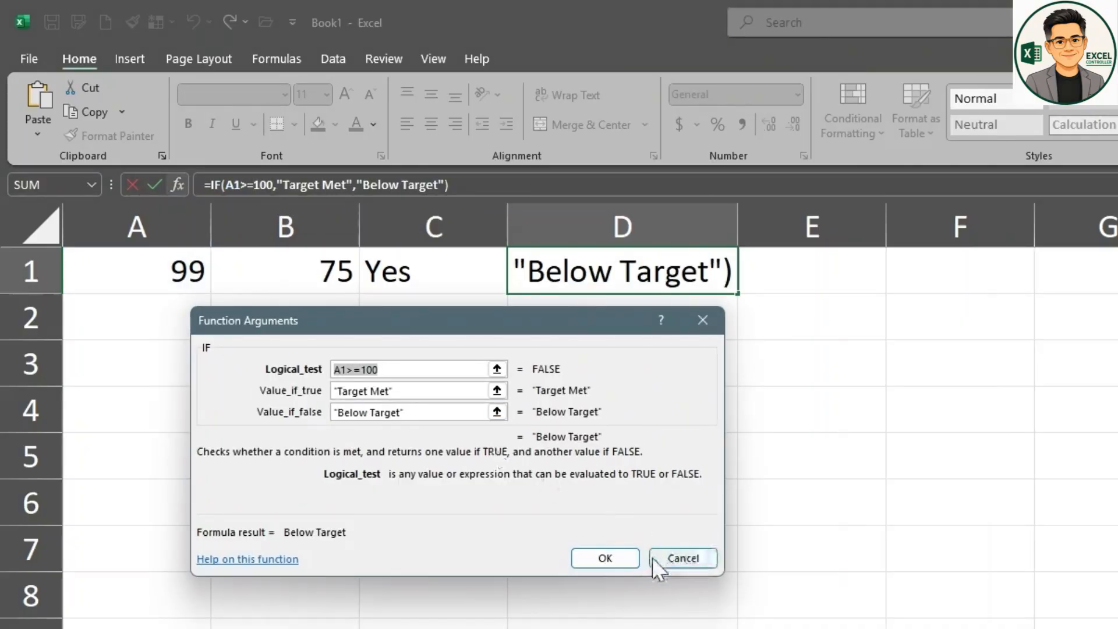
left_click(632, 558)
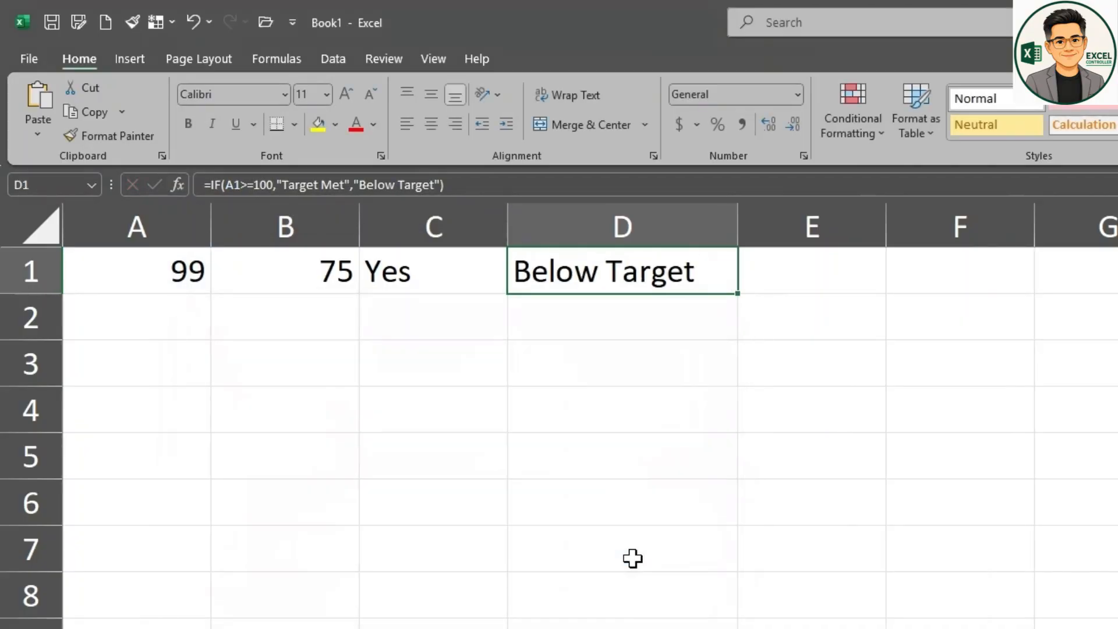
Step: Enter =IF(A1>=100,A1*10%,0) in cell E1 to calculate a 10% amount when A1 reaches 100
left_click(792, 266)
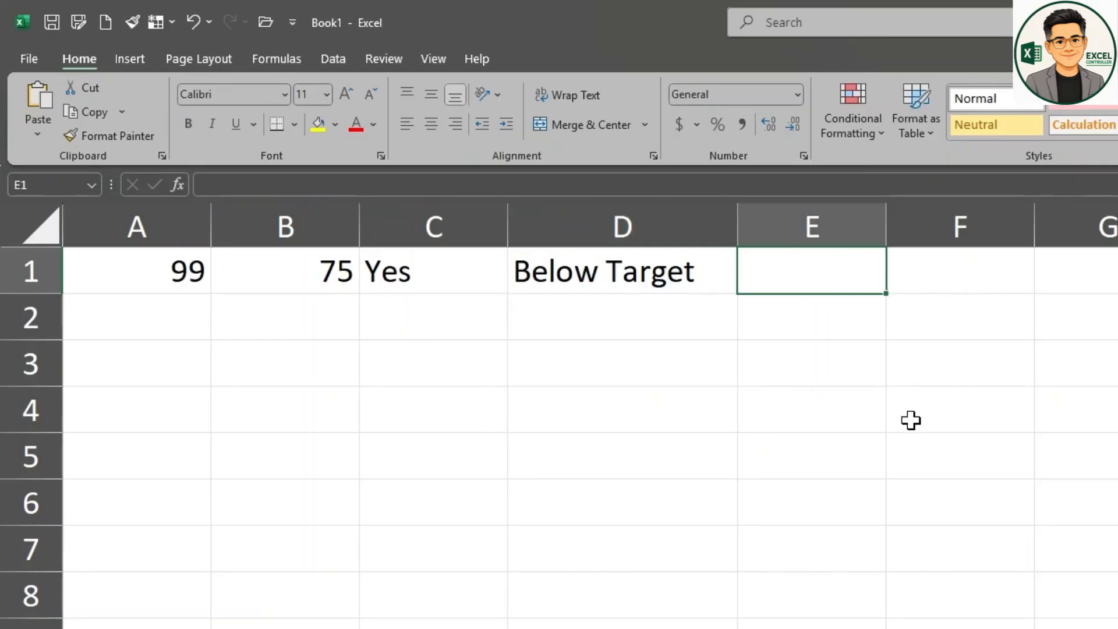
type("=I")
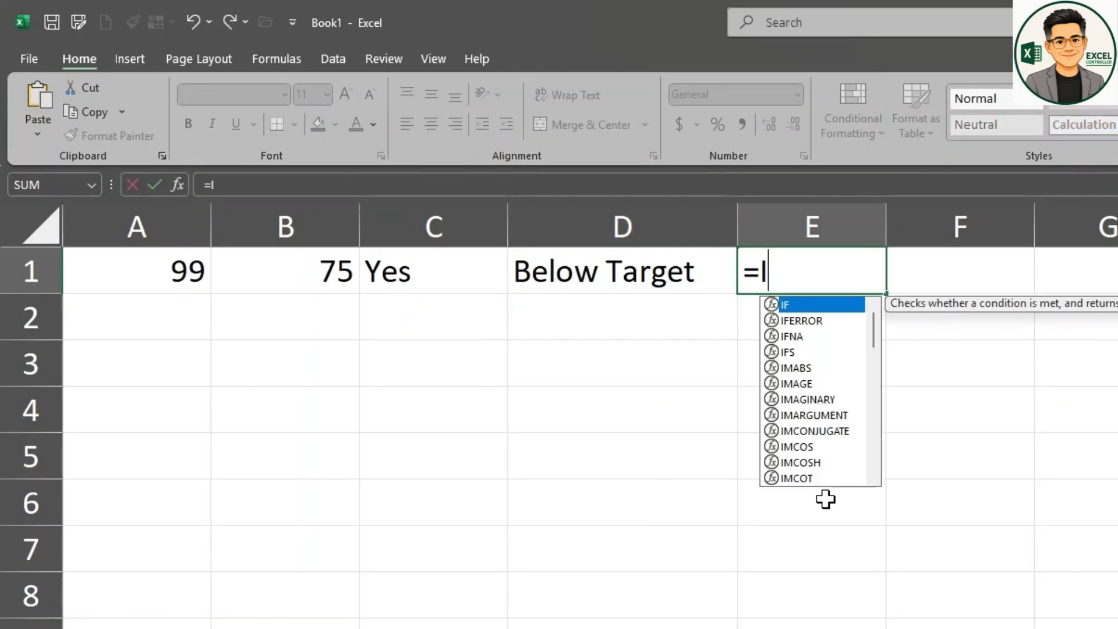
type("F(")
left_click(182, 273)
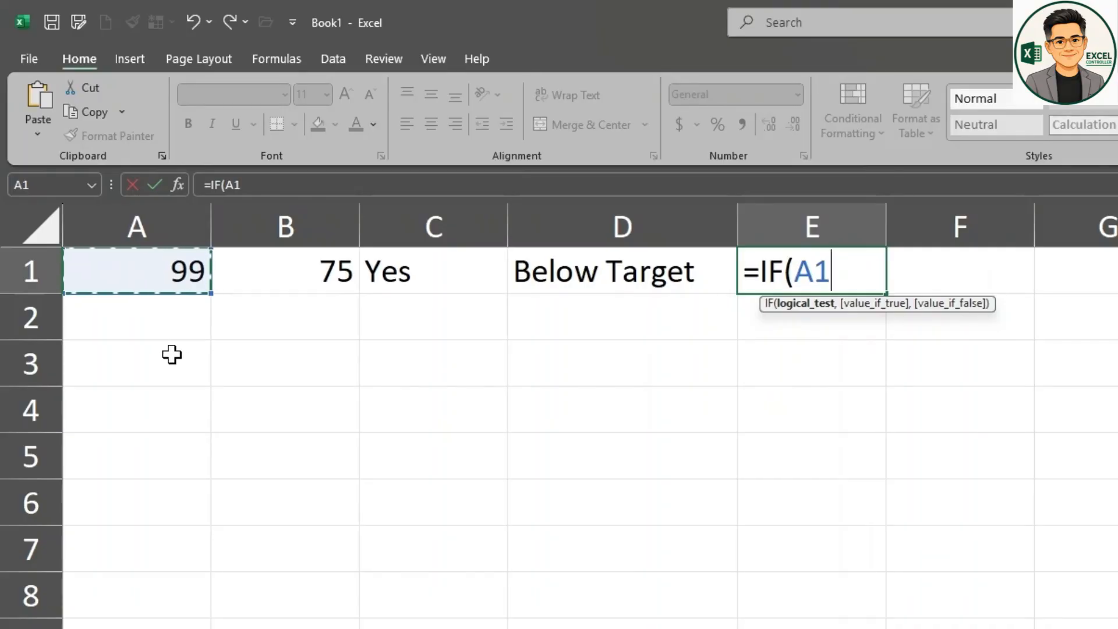
type(">=")
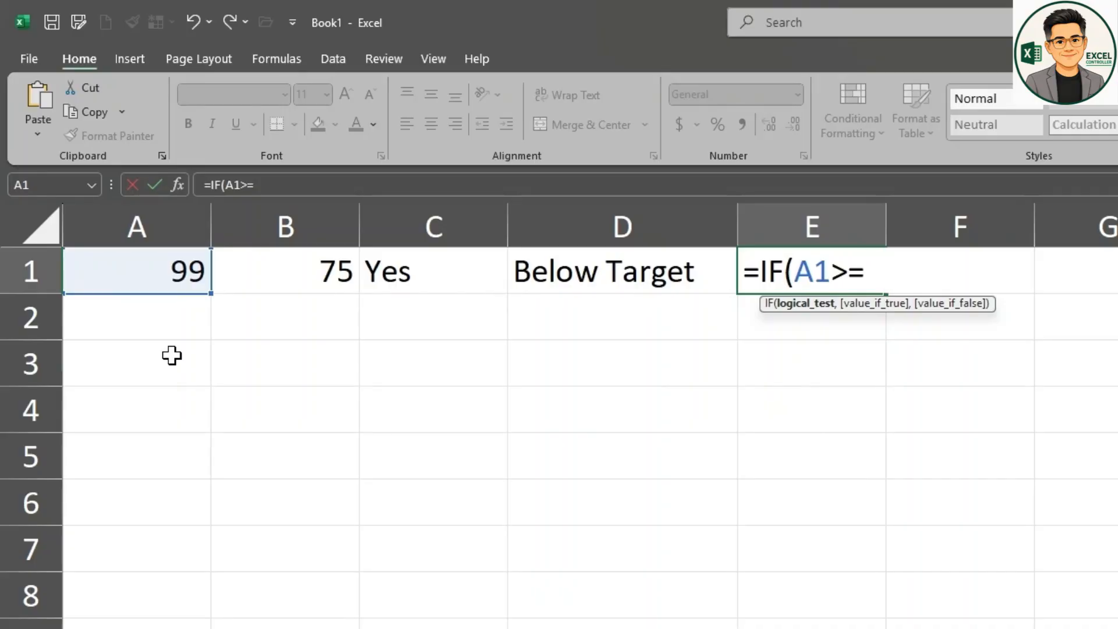
type("100,")
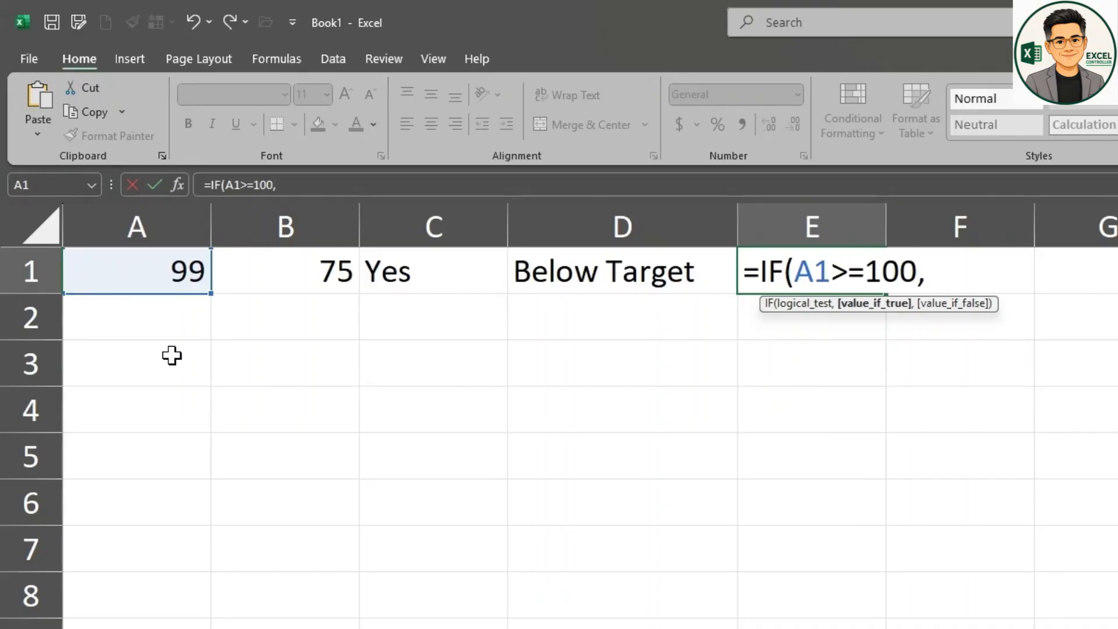
left_click(166, 274)
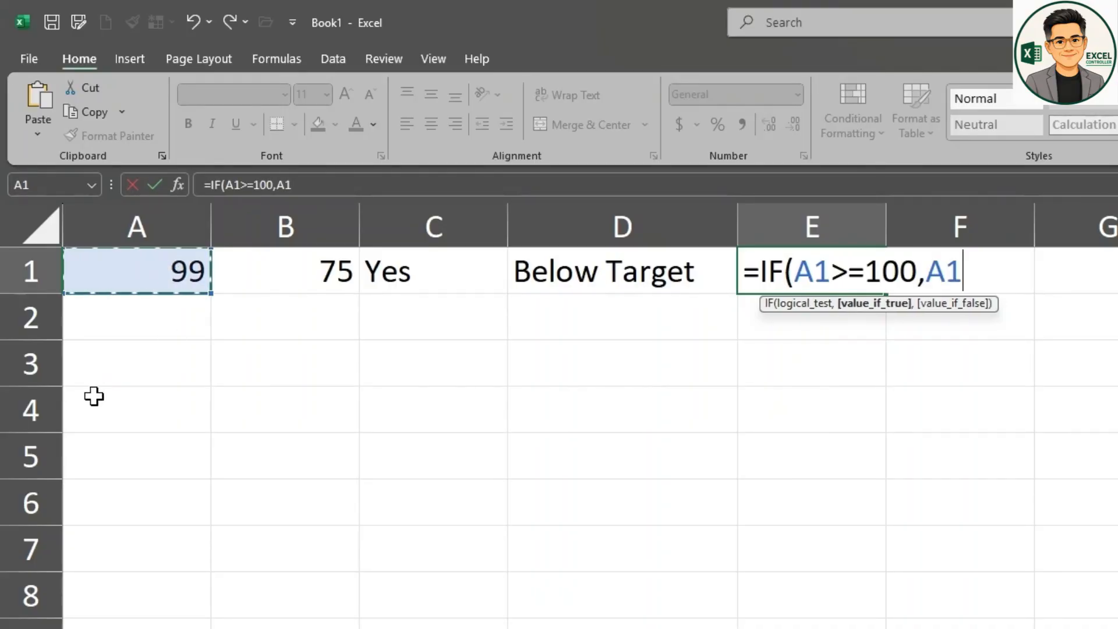
type("*")
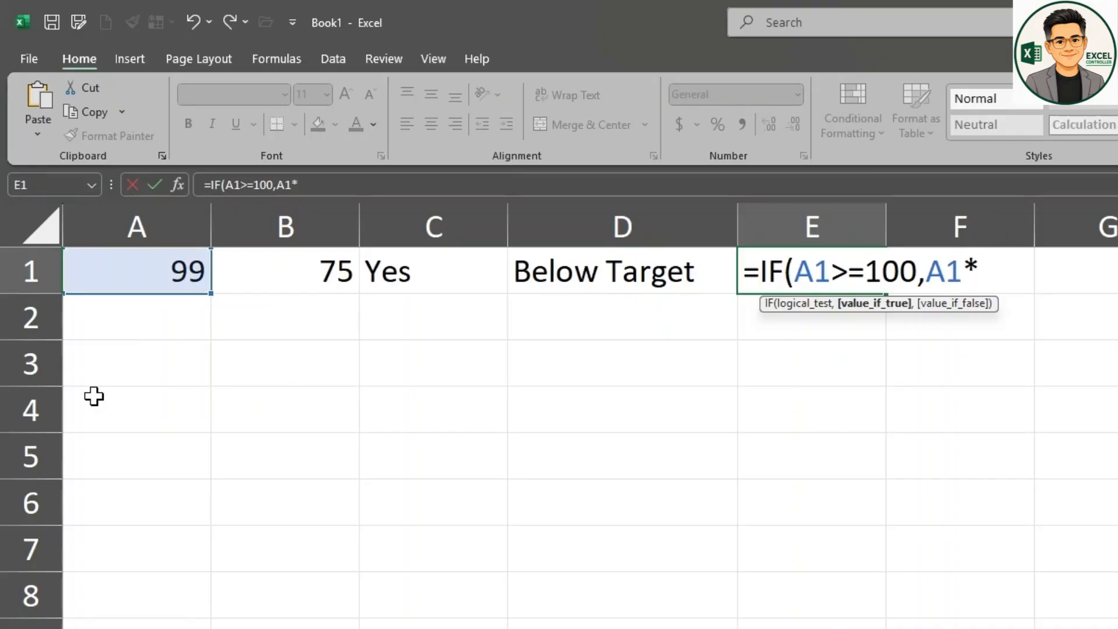
type("10%")
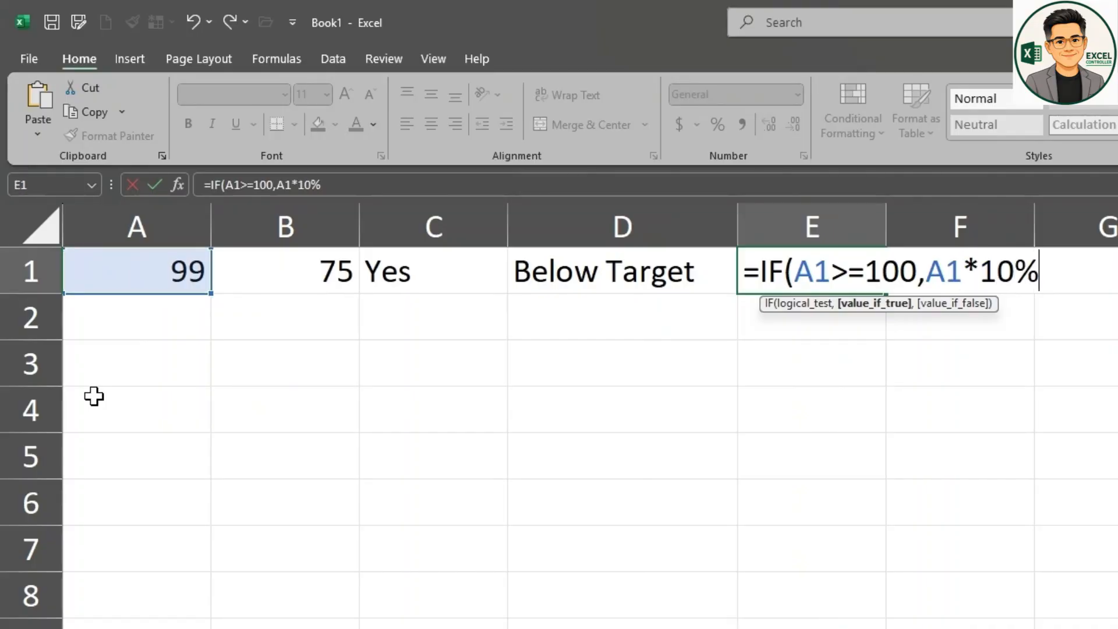
type(",")
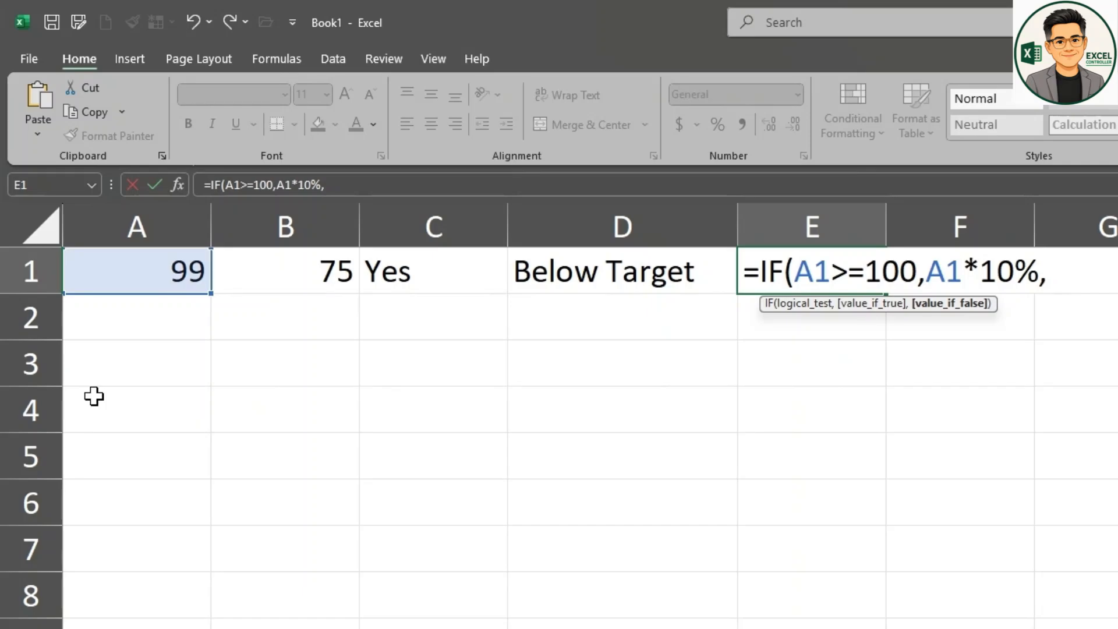
type("0)")
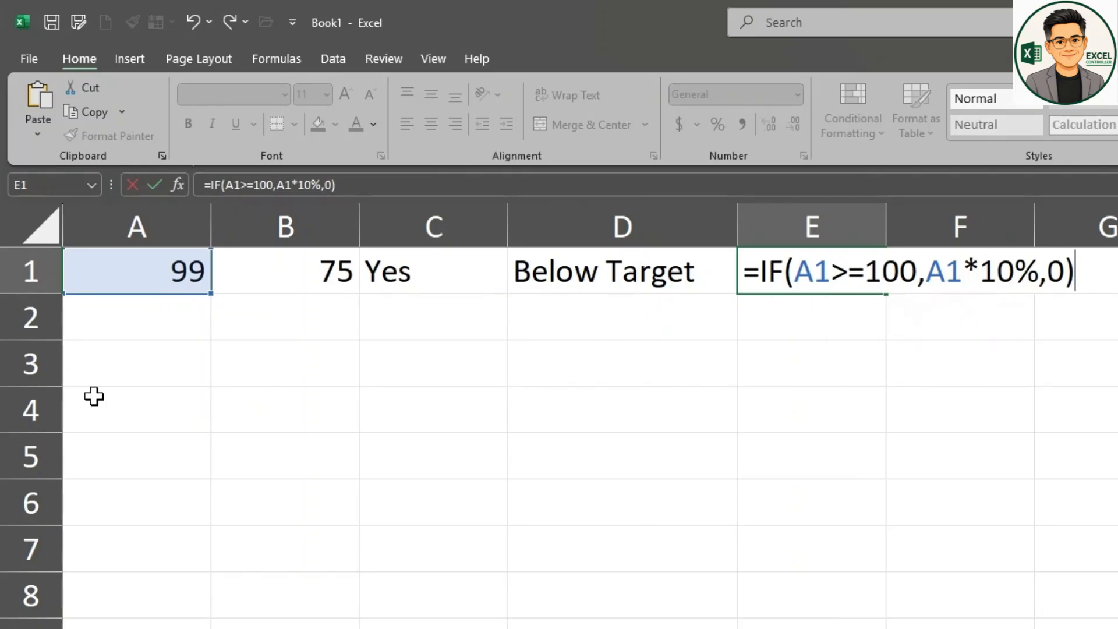
key("Return")
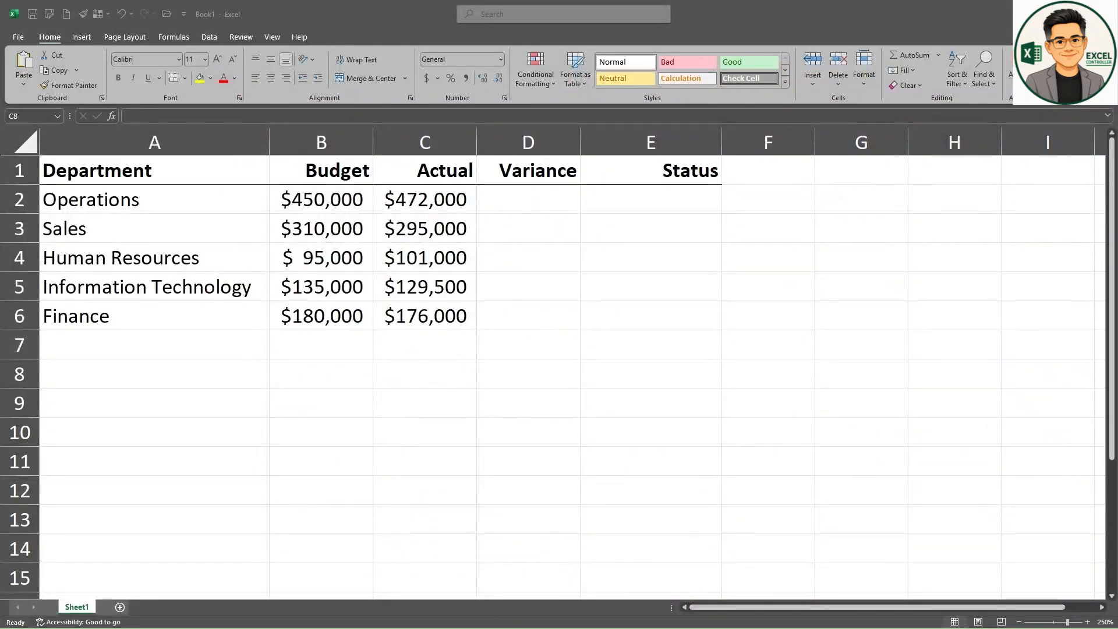
Step: Calculate the Operations variance in D2 with =SUM(C2-B2) and fill the formula down to D6
left_click(606, 350)
left_click(572, 201)
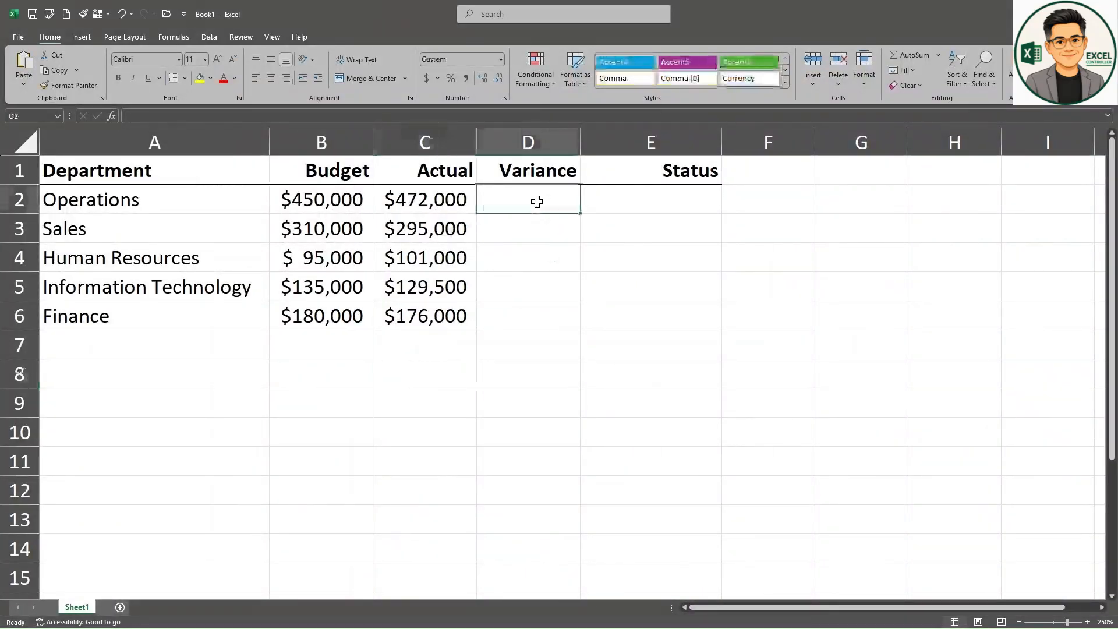
left_click(911, 55)
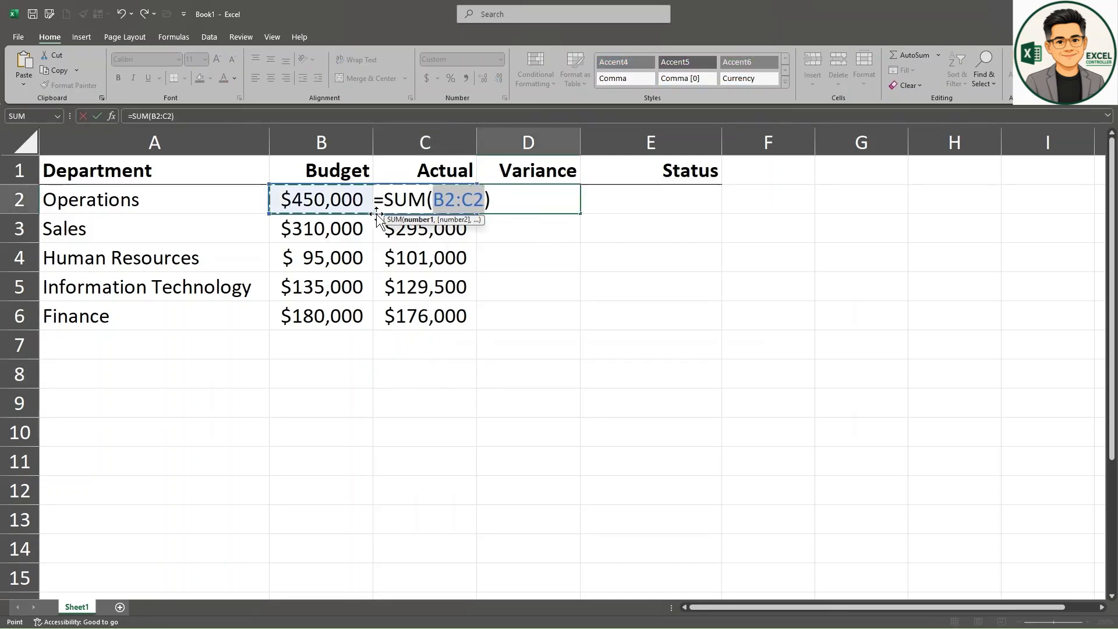
left_click(375, 216)
type("-")
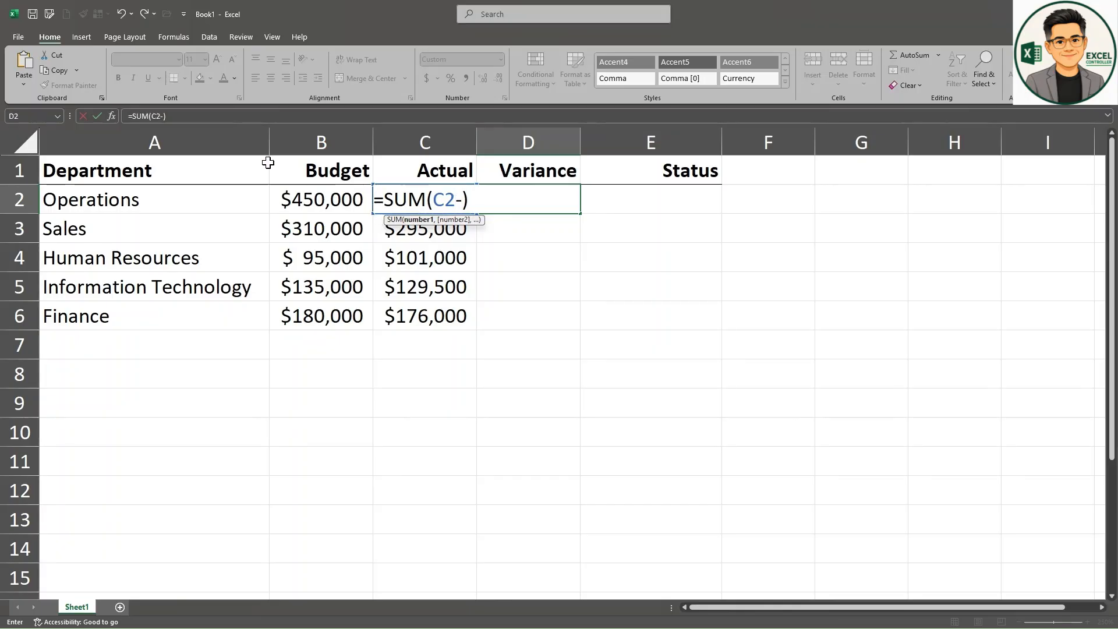
left_click(324, 205)
key("Return")
left_click(577, 200)
left_click_drag(581, 213, 574, 324)
Step: Enter =IF(C2>B2, "Over Budget", "Within Budget") in E2 and fill the status formula down to E6
left_click(690, 225)
left_click(682, 205)
type("=IF(")
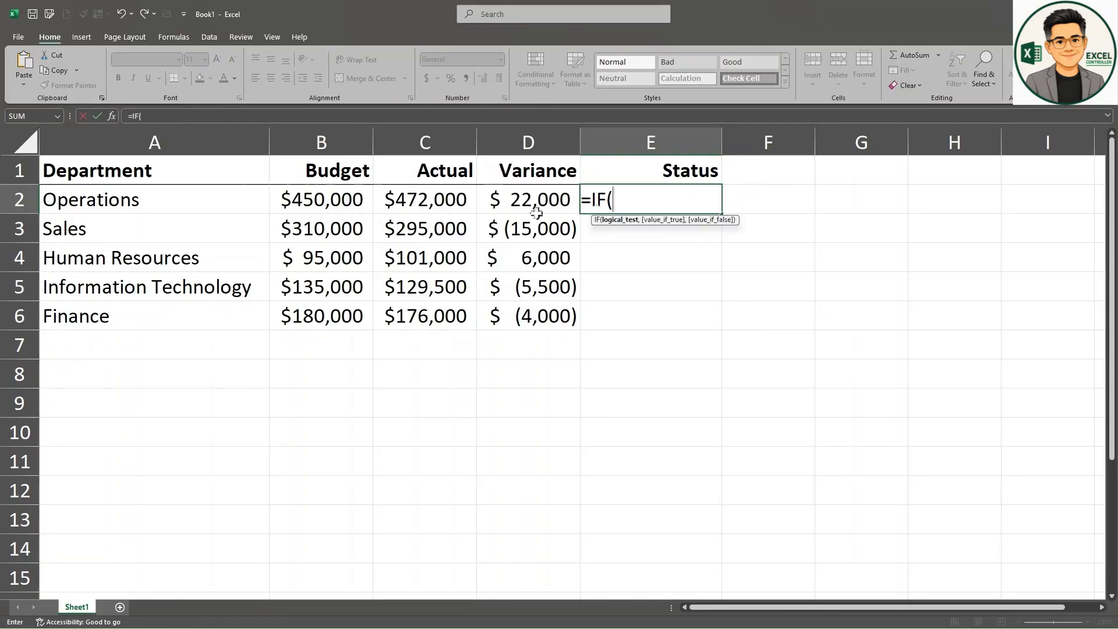
left_click(427, 198)
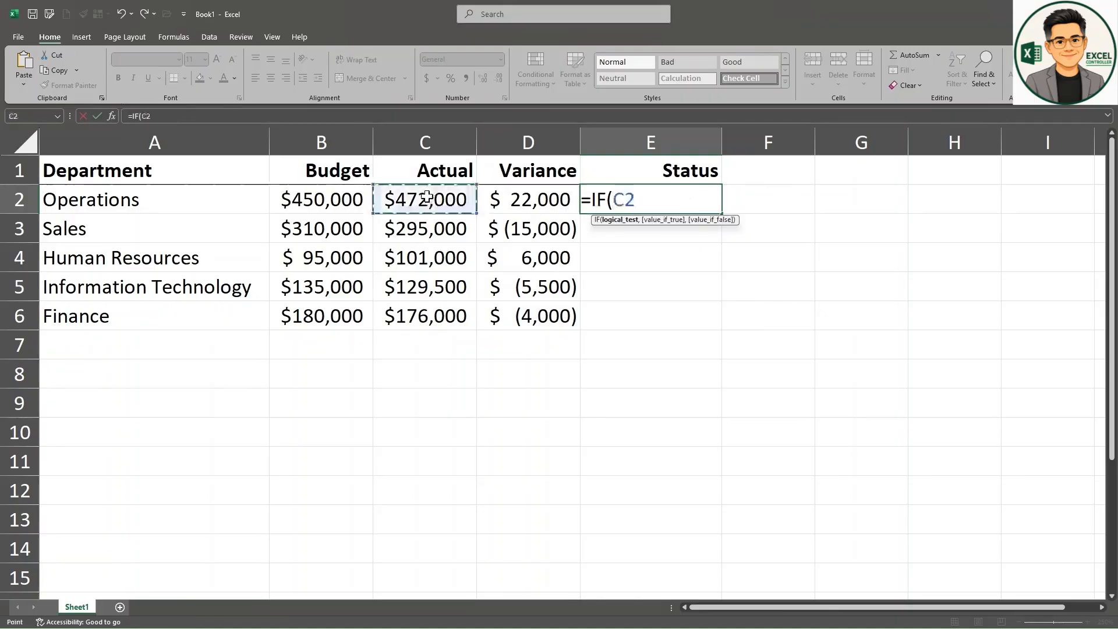
type(">")
left_click(341, 198)
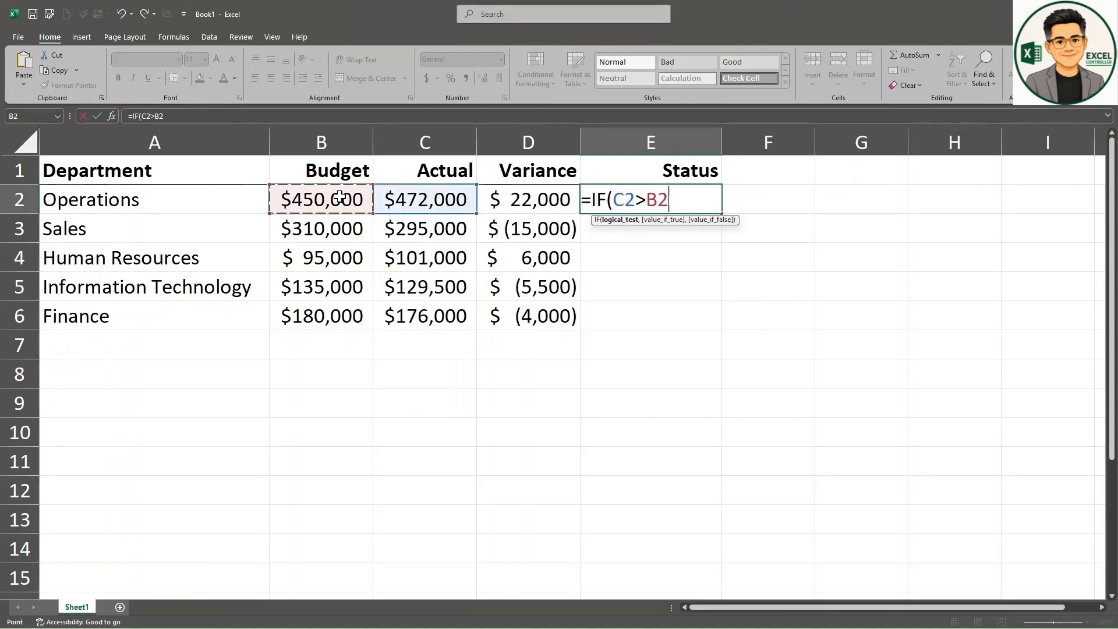
type(",")
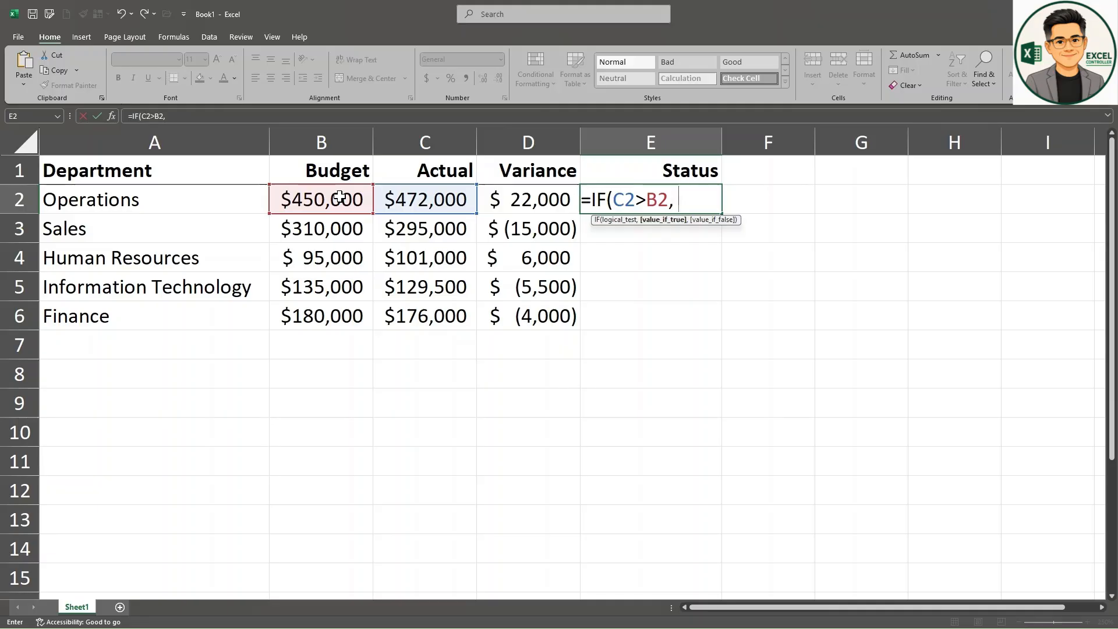
type(" Over ")
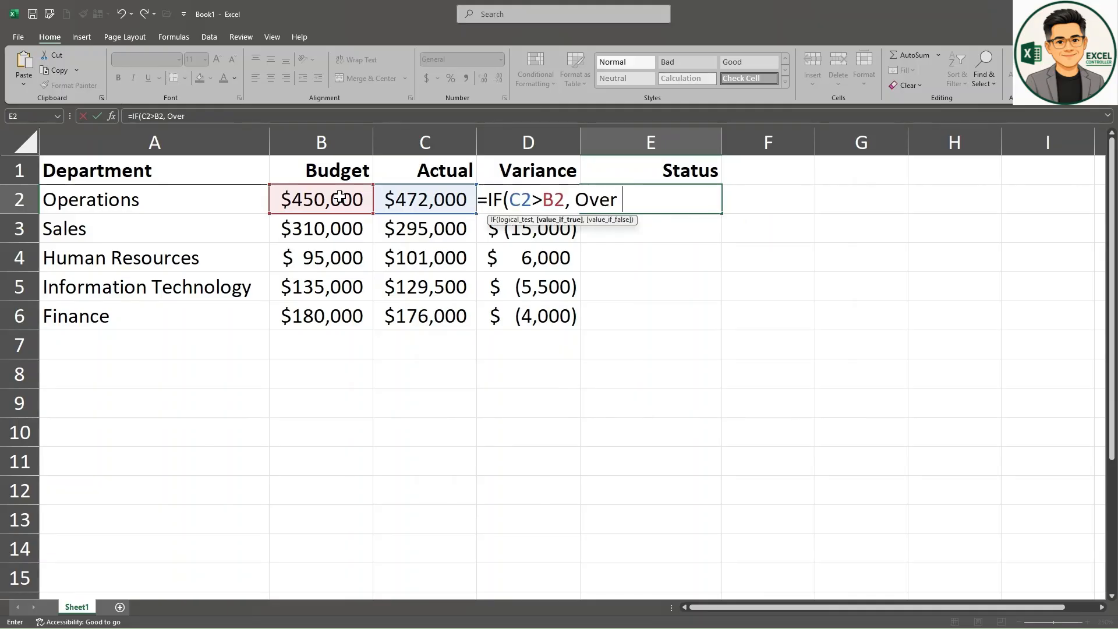
type("Budget")
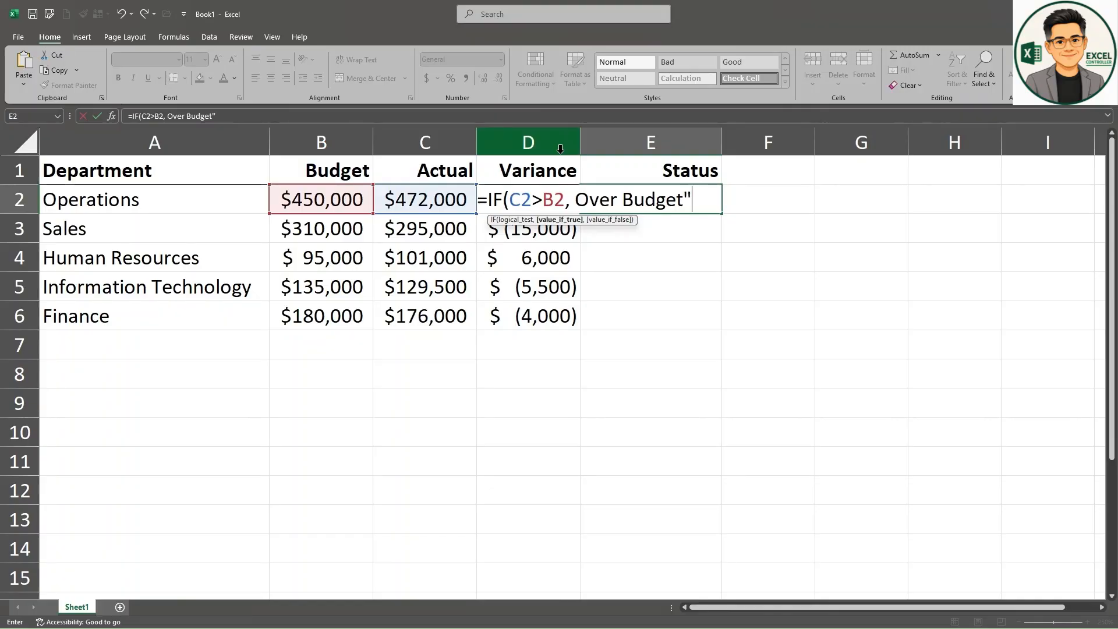
type("\"")
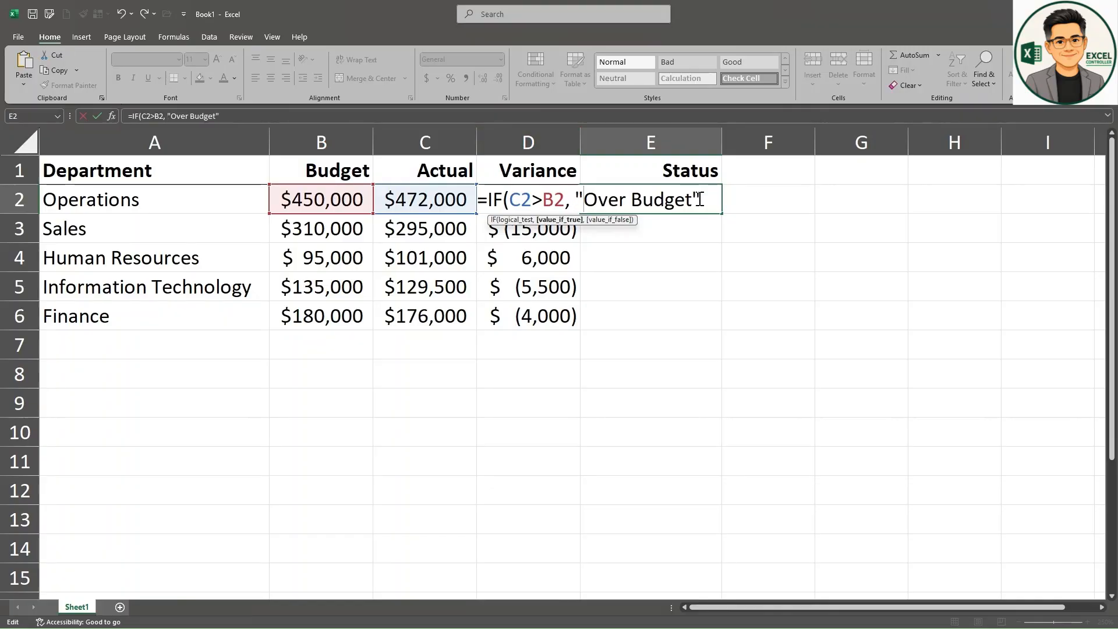
type("\",")
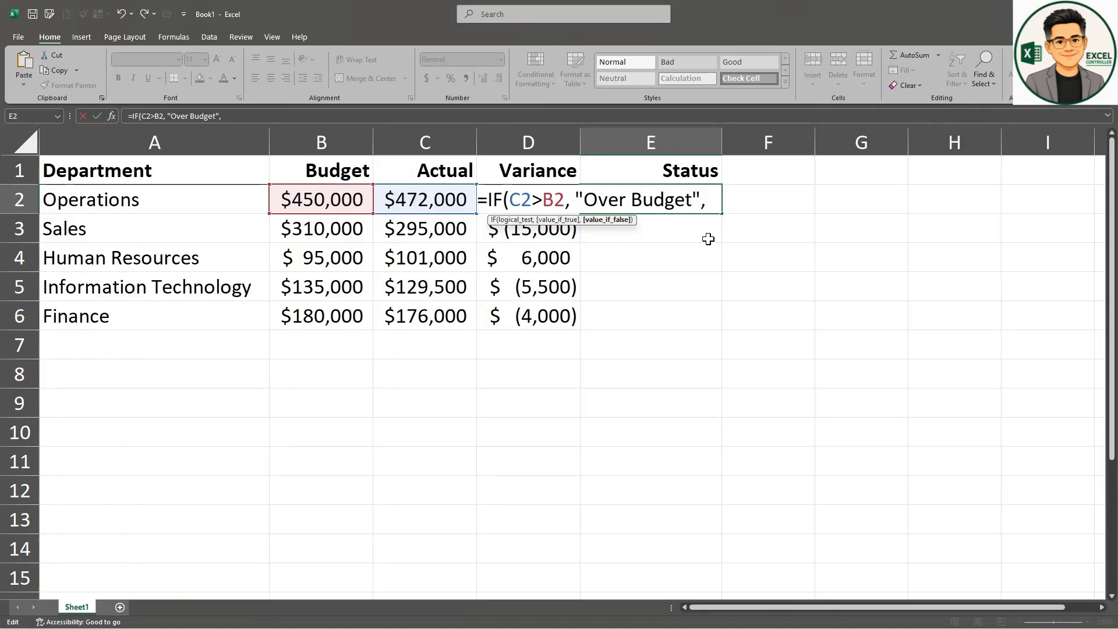
type(" \"Within")
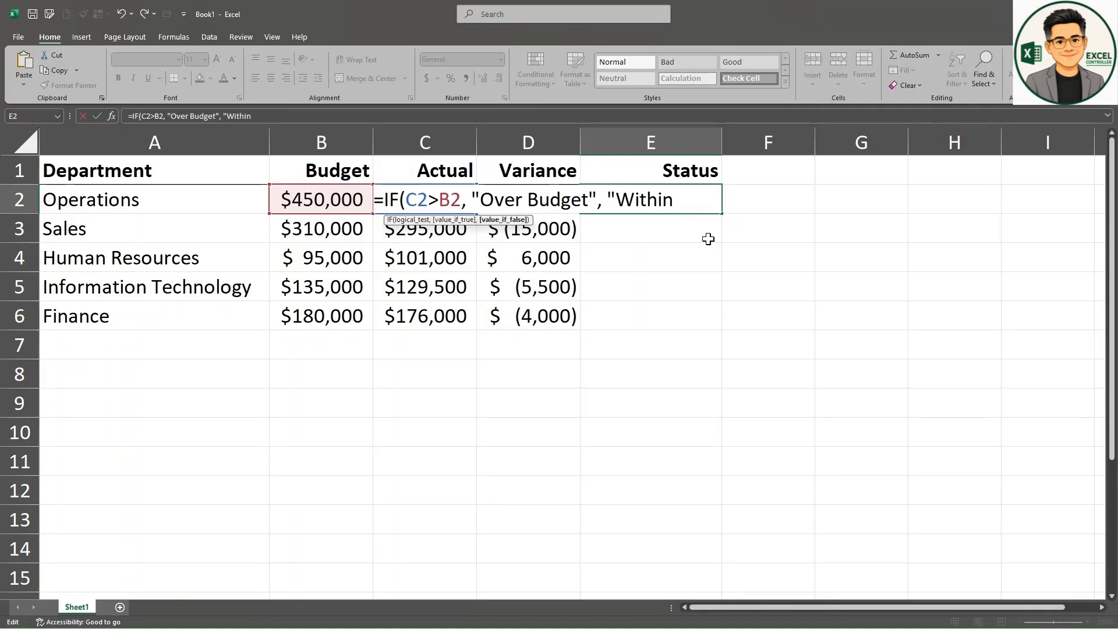
type(" Budget\"")
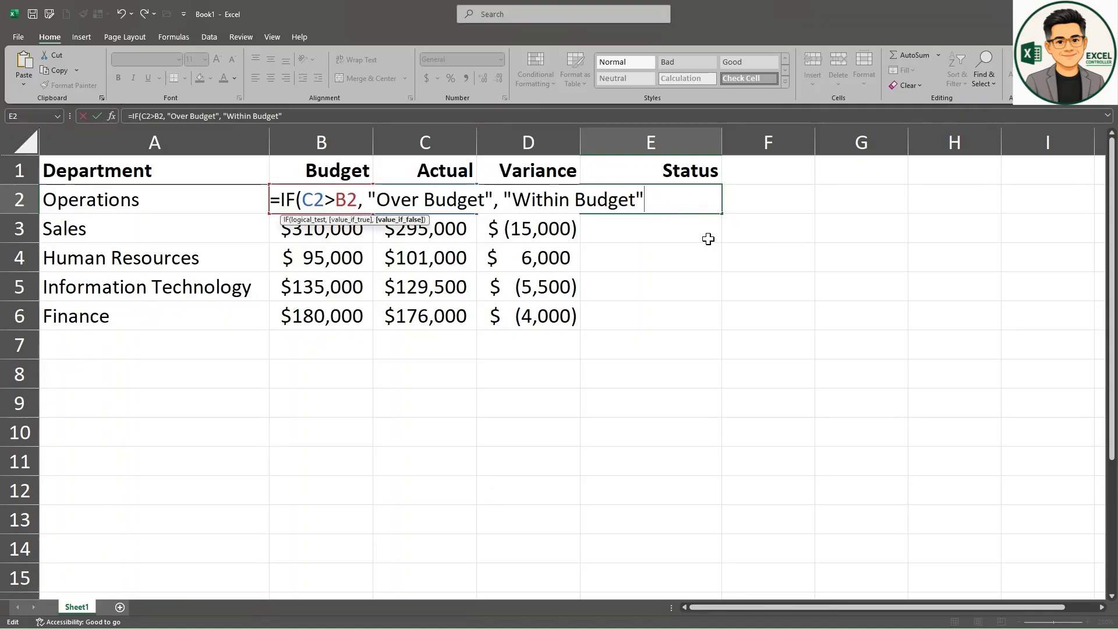
key("Return")
left_click(702, 200)
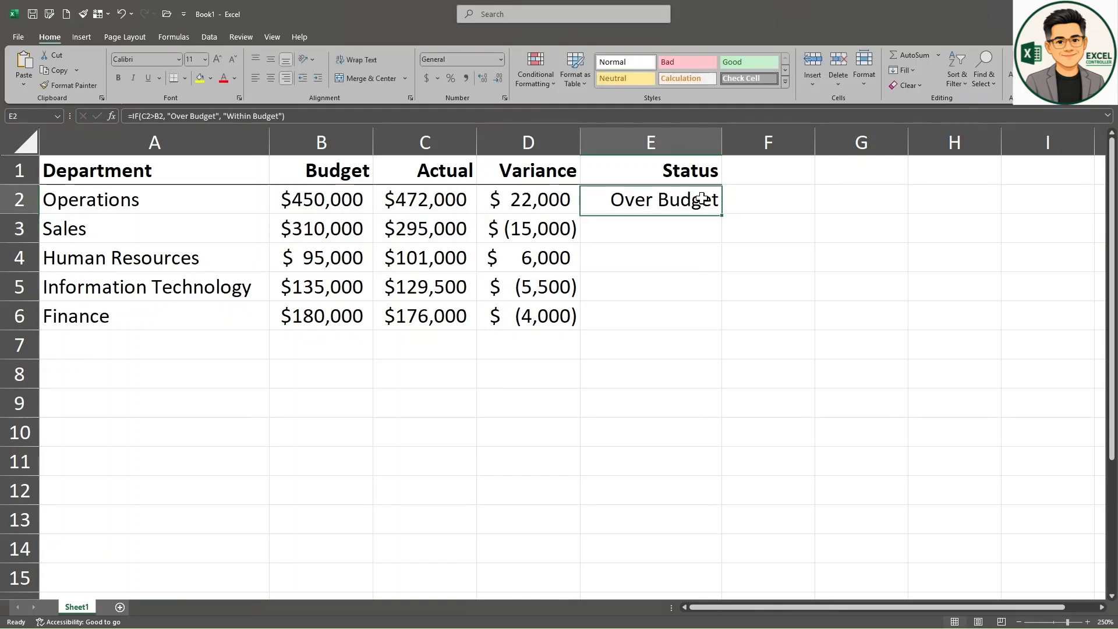
left_click_drag(722, 215, 757, 315)
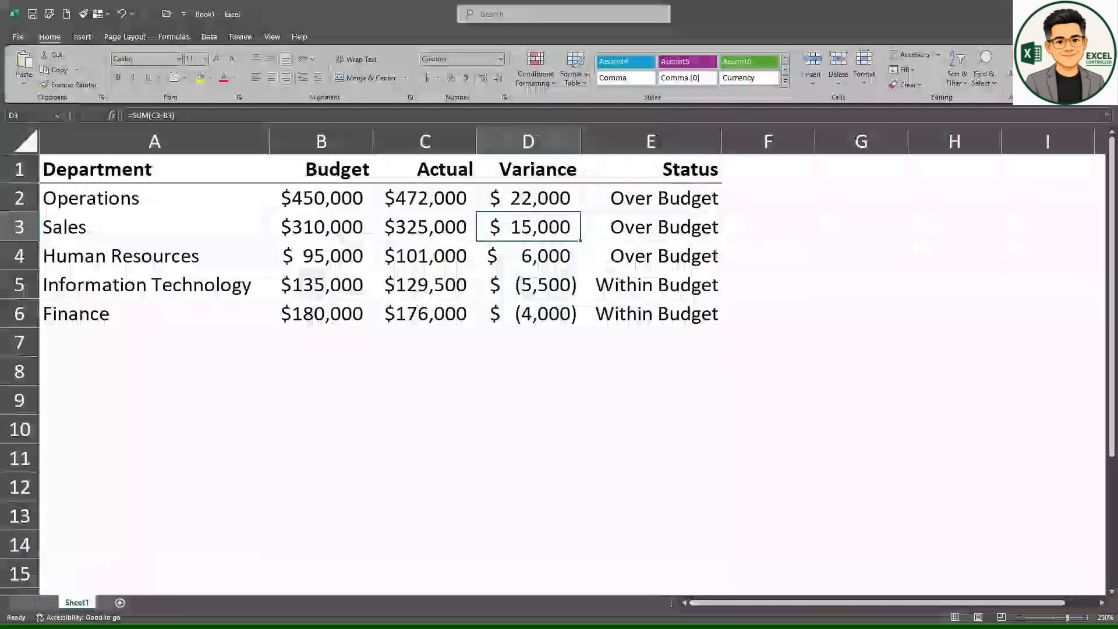
Step: Add the column heading Review Flag in cell F1
left_click(774, 175)
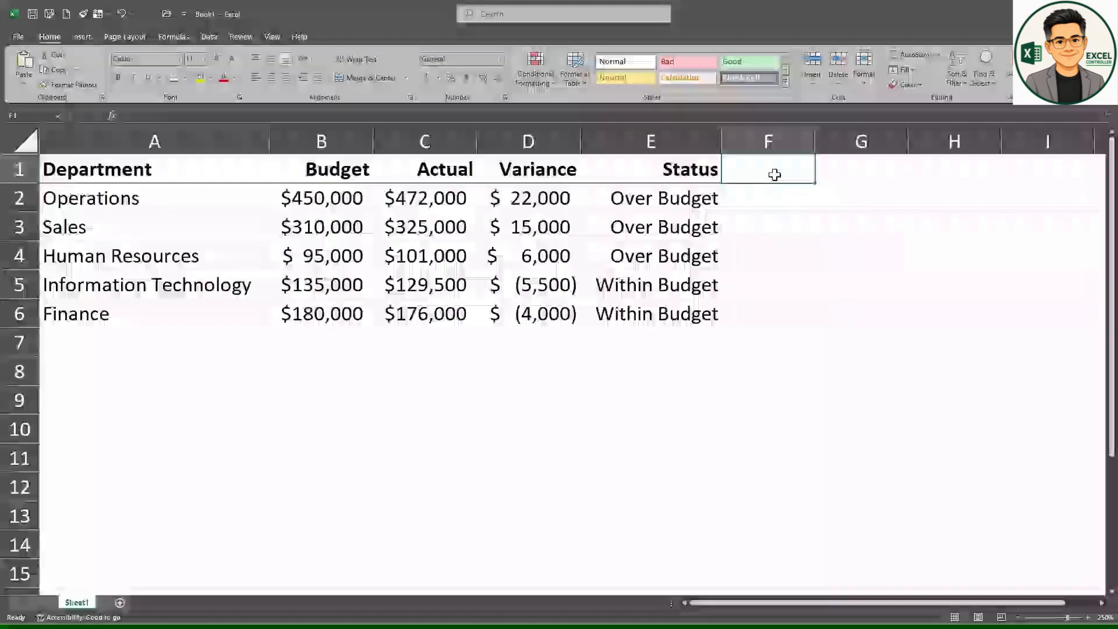
type("Review Flag")
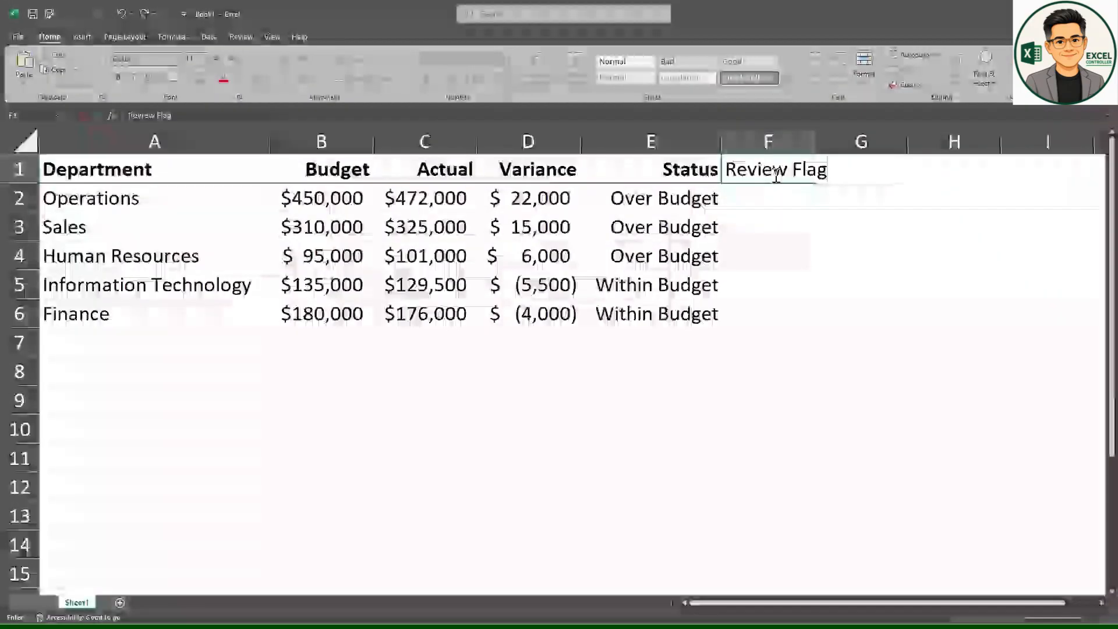
Step: Enter =IF(D2>20000,"Review","OK") in F2 and fill the review flag formula down to F6
type("=IF(")
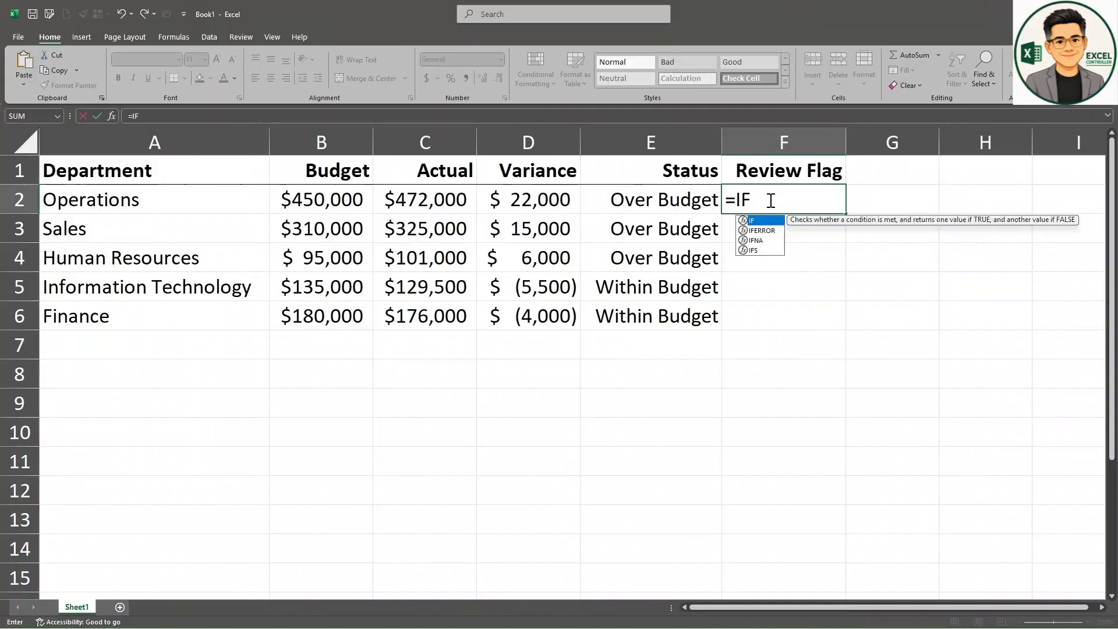
left_click(515, 204)
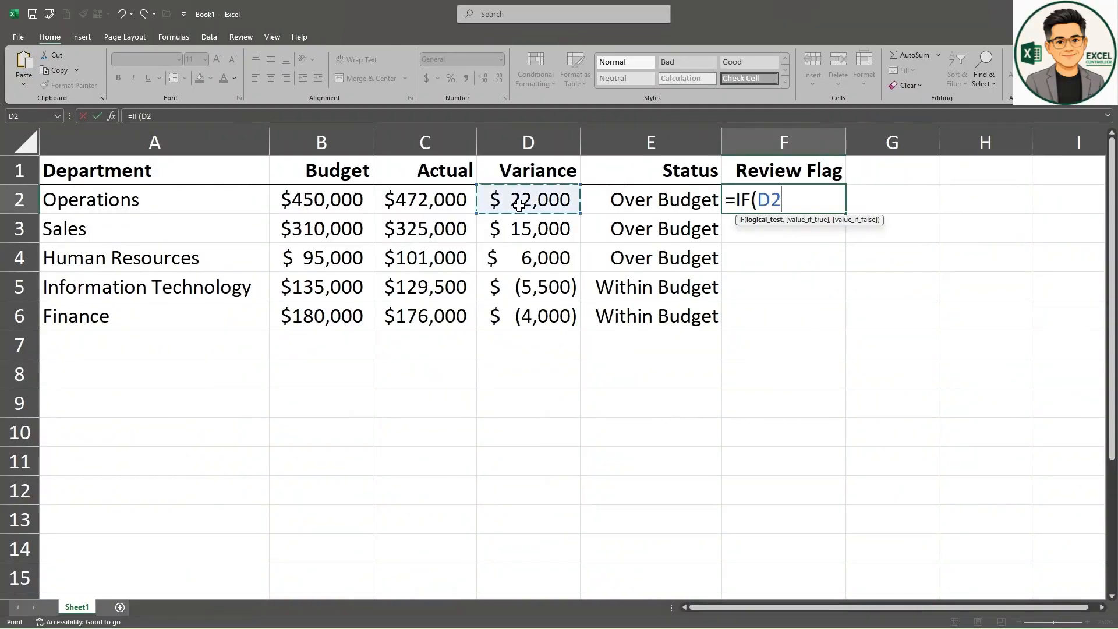
type(">2000")
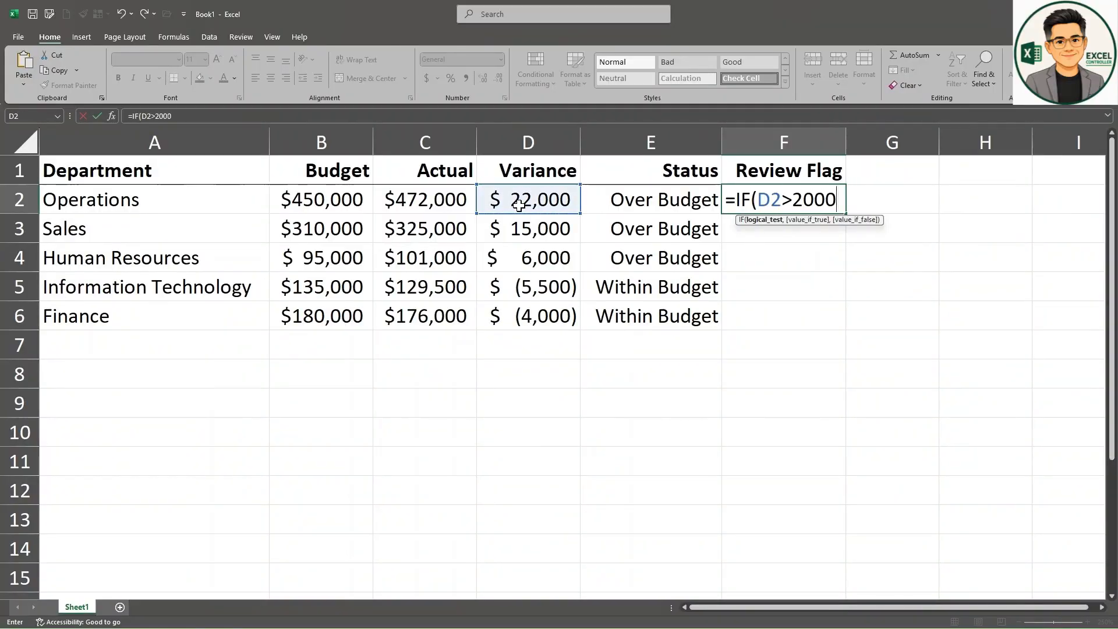
type("0,\"R")
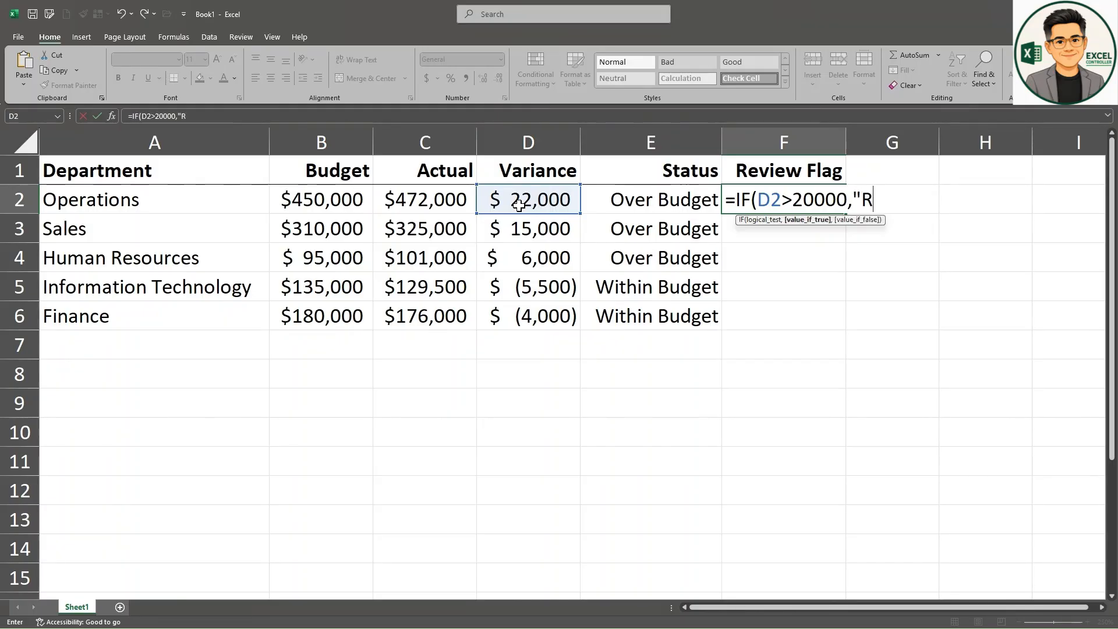
type("eview\",\"OK\"")
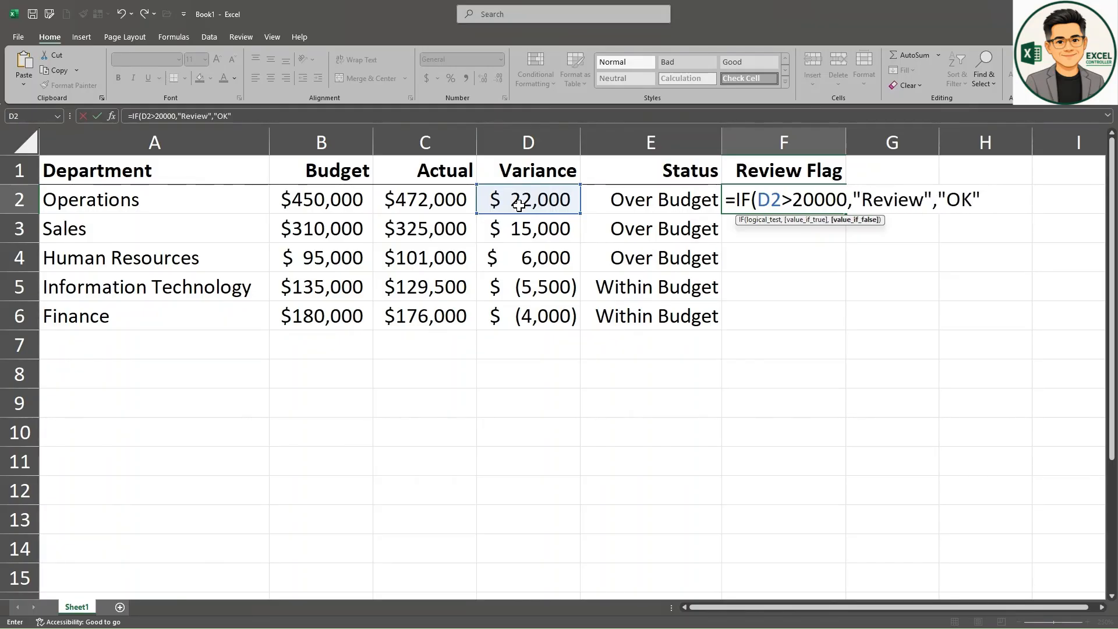
key("Return")
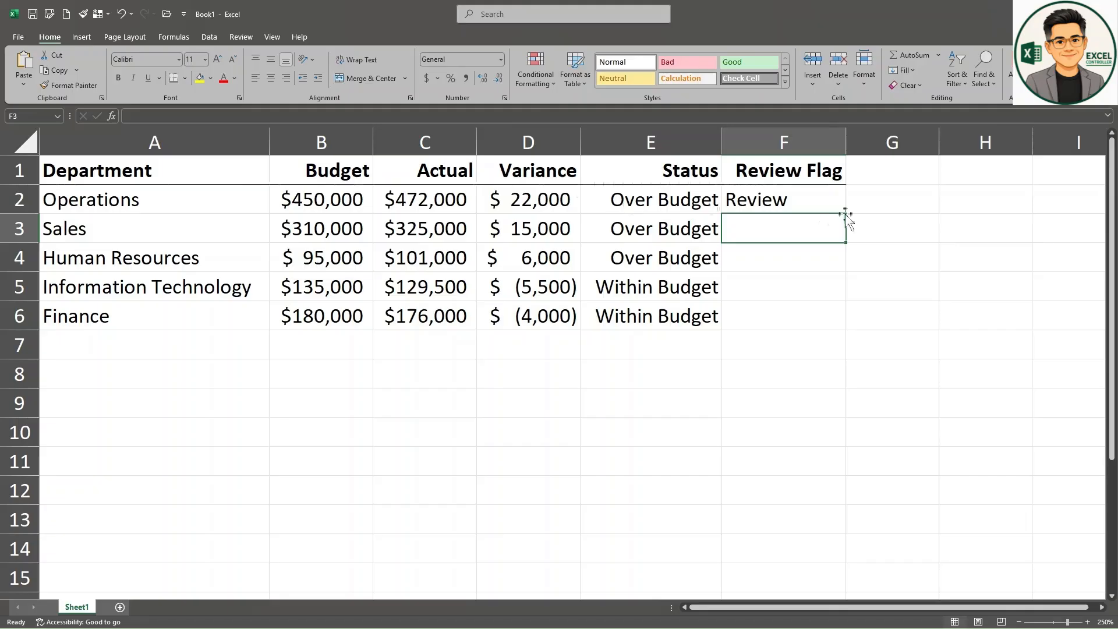
left_click(839, 208)
left_click_drag(848, 216, 848, 334)
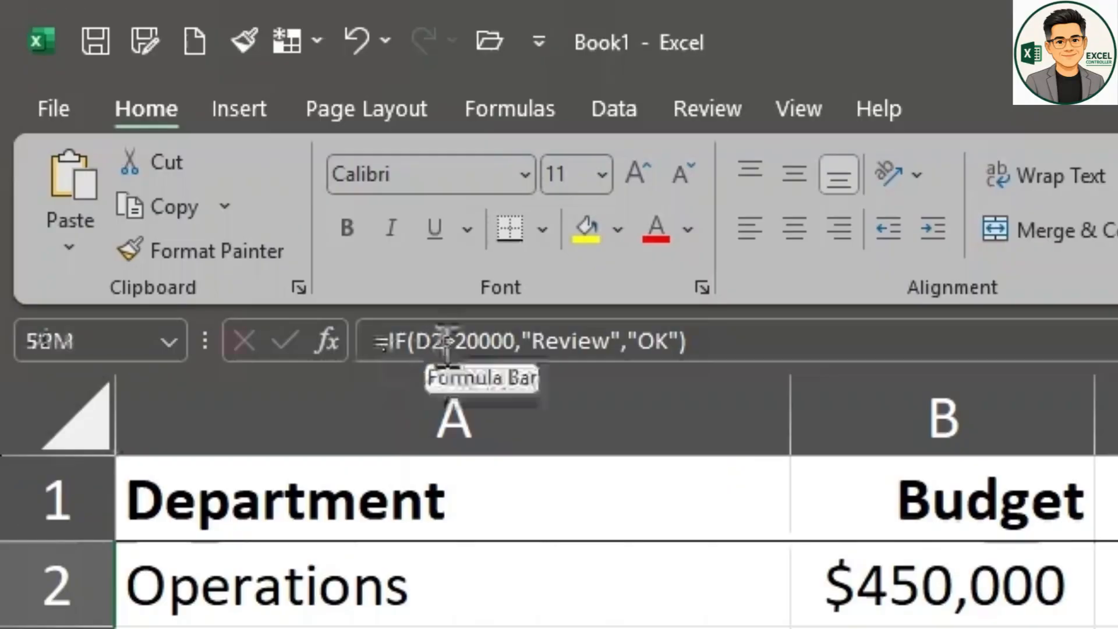
Step: Try the less-than operator < in the F2 review flag formula and undo the change
left_click(446, 343)
key("Delete")
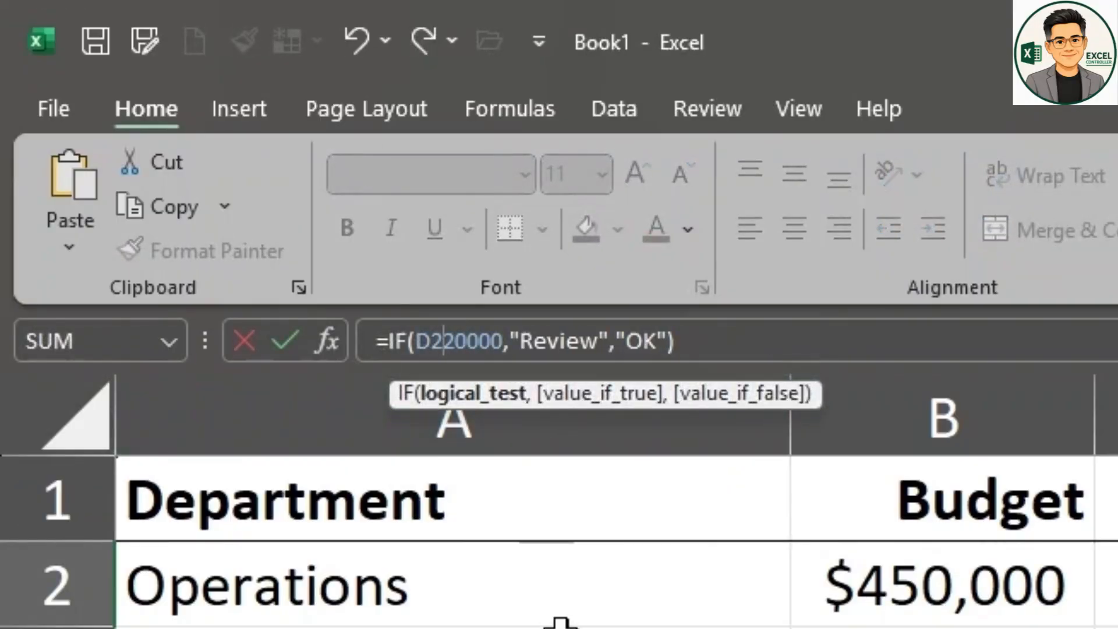
type("<")
key("Return")
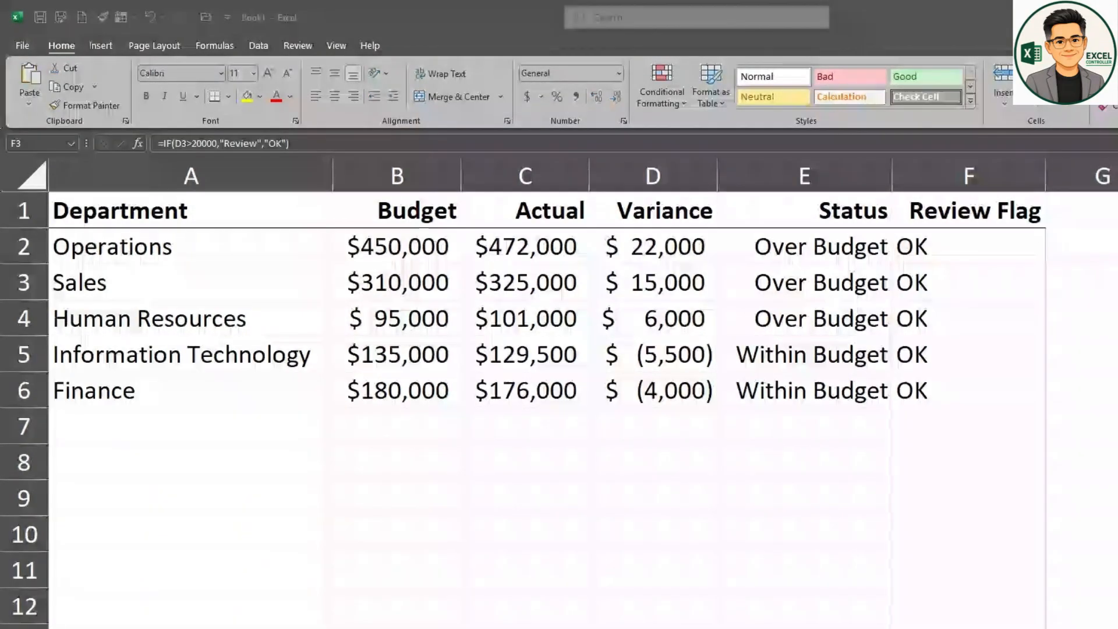
left_click(382, 3)
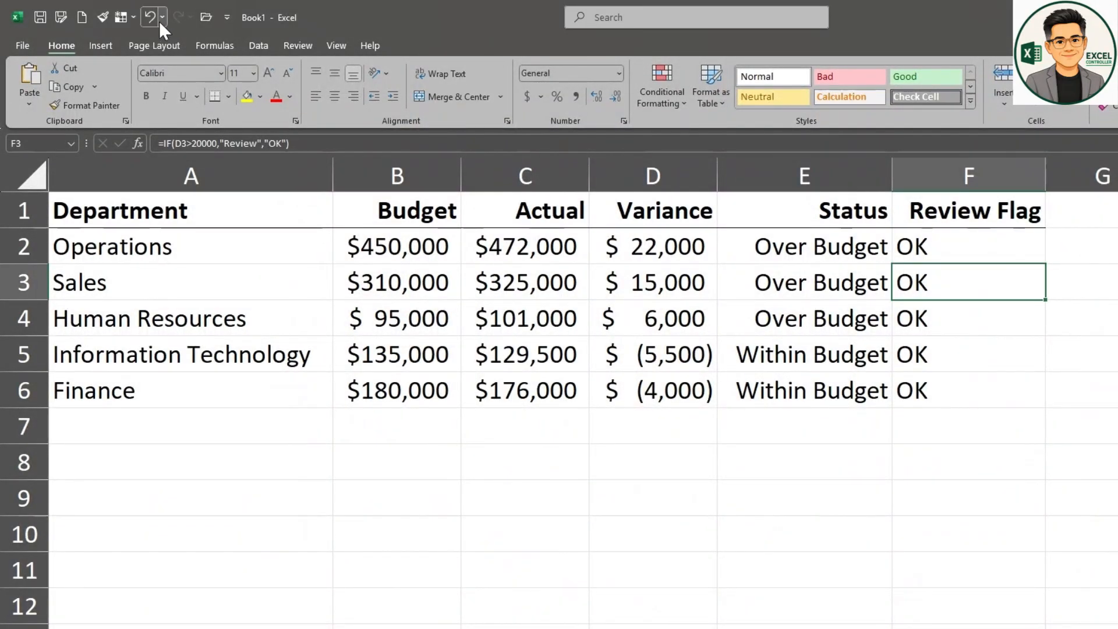
left_click(151, 17)
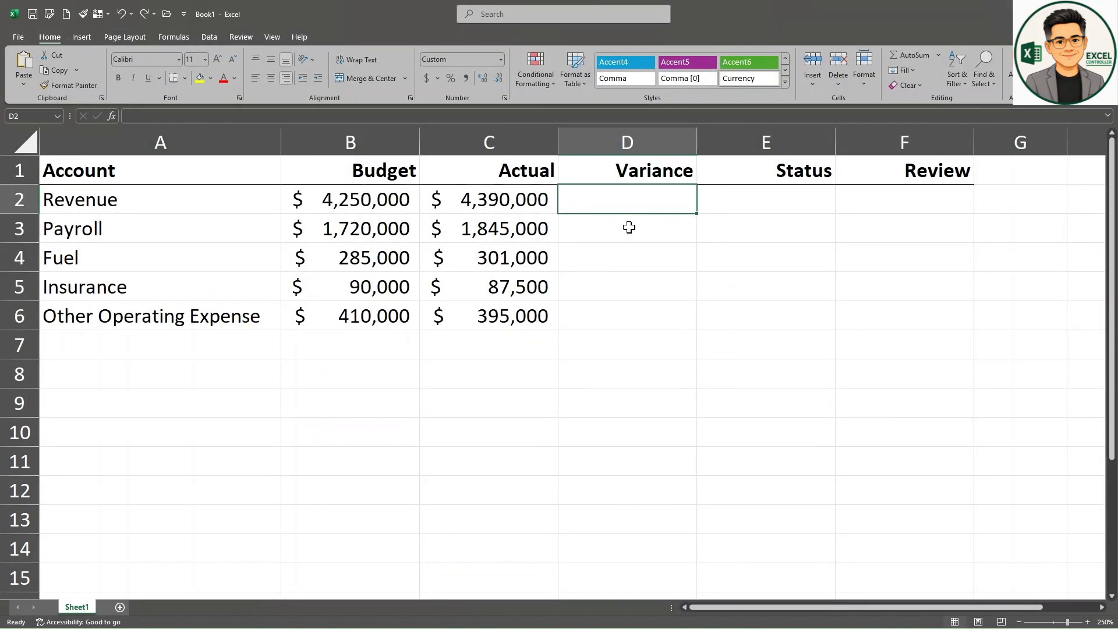
Step: Calculate the Revenue variance in D2 with =SUM(C2-B2) and fill the formula down to D6
type("=SUM(")
left_click(517, 198)
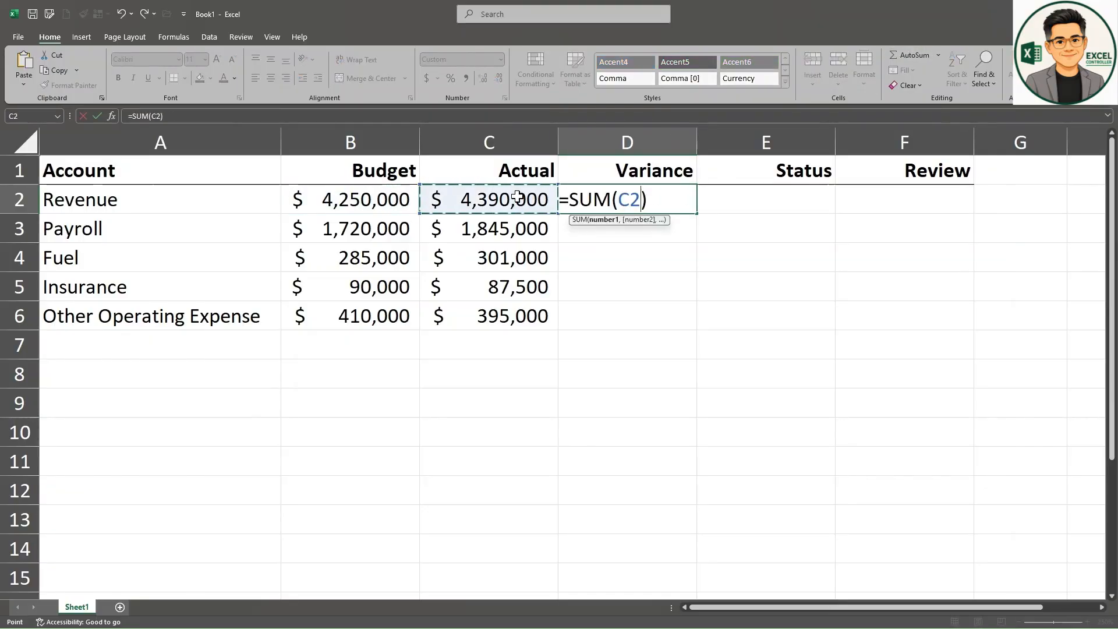
type("-")
left_click(349, 199)
key("Return")
left_click(687, 205)
left_click_drag(696, 214, 699, 327)
left_click(768, 269)
Step: Enter =IF(D2>0,"Unfavorable","Favorable") in E2 and fill the status formula down to E6
left_click(771, 202)
type("=")
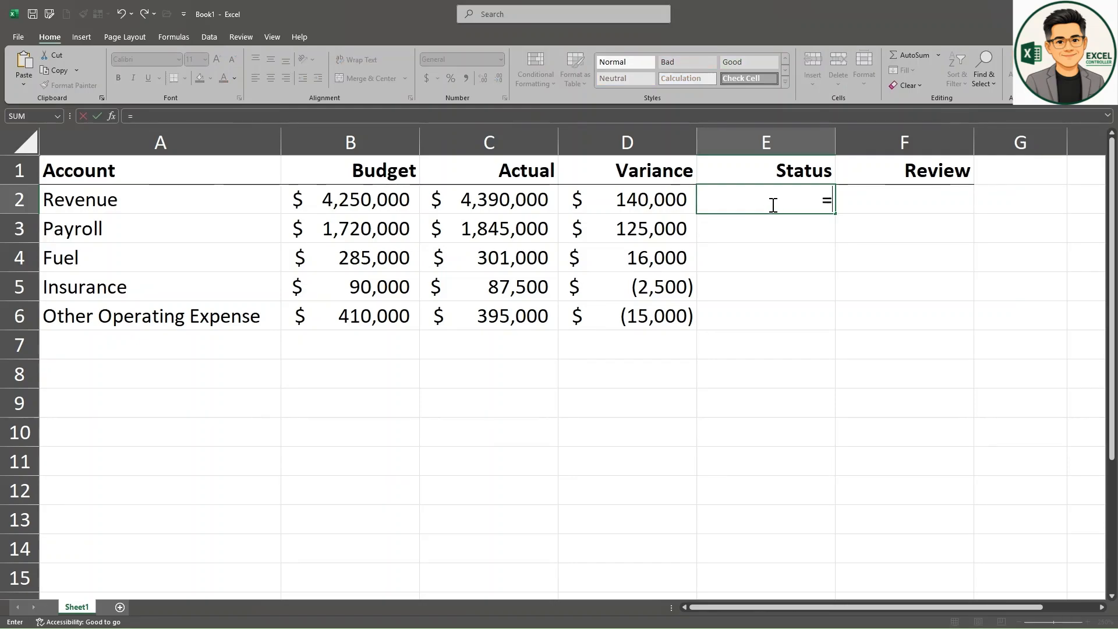
type("IF(")
left_click(609, 201)
type(">0")
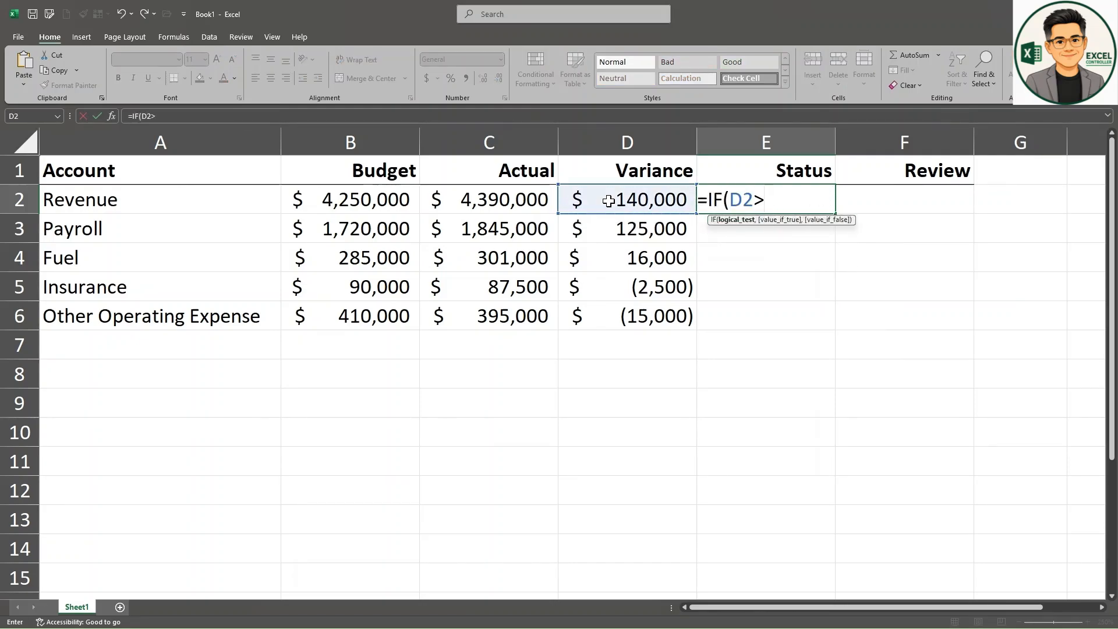
type(",\"Unfav")
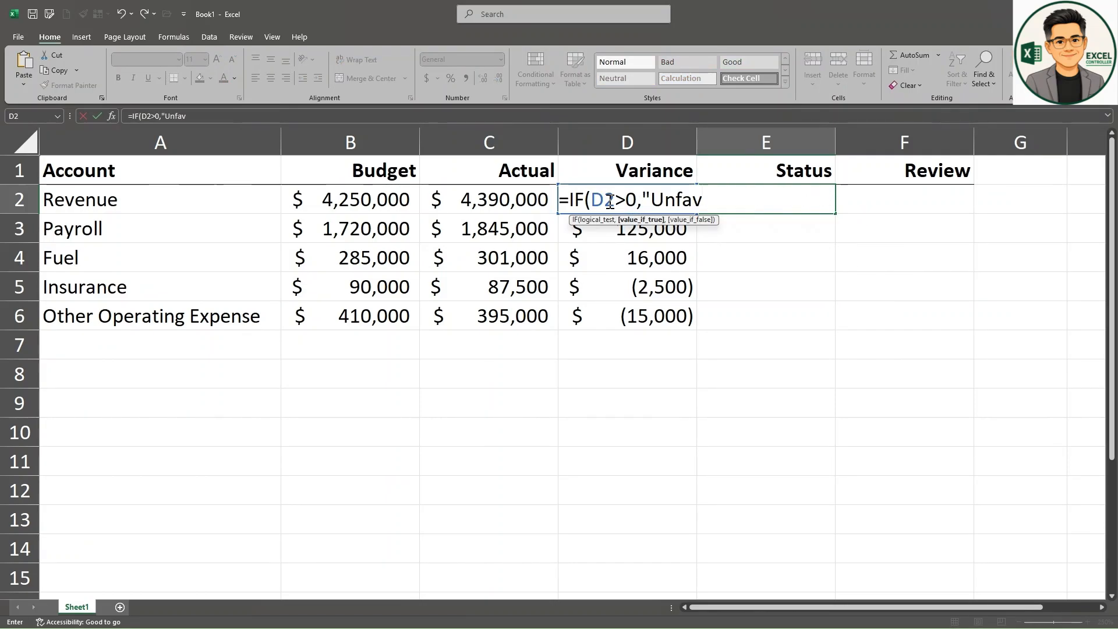
type("orable\",Fa")
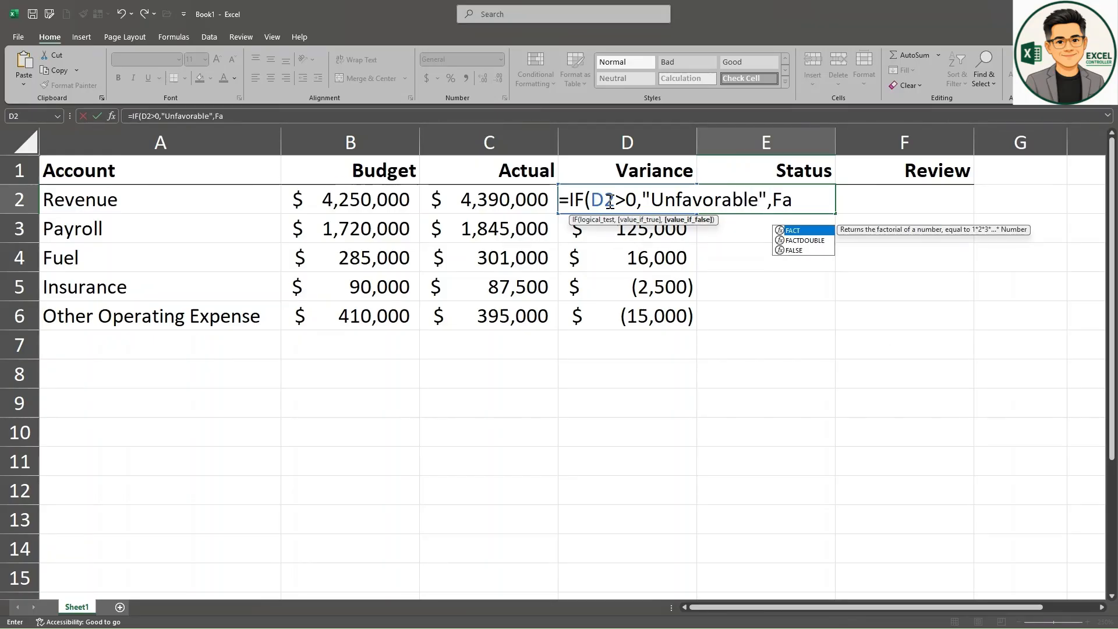
key("BackSpace")
key("BackSpace")
type("\"Favorable")
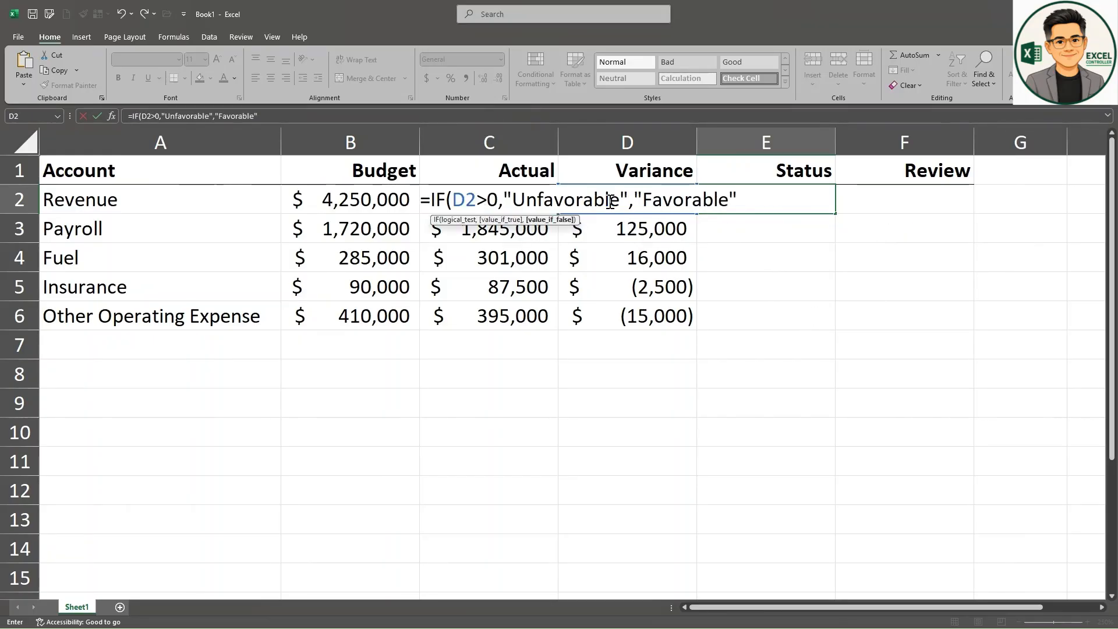
key("Return")
left_click(831, 202)
left_click_drag(835, 214, 832, 331)
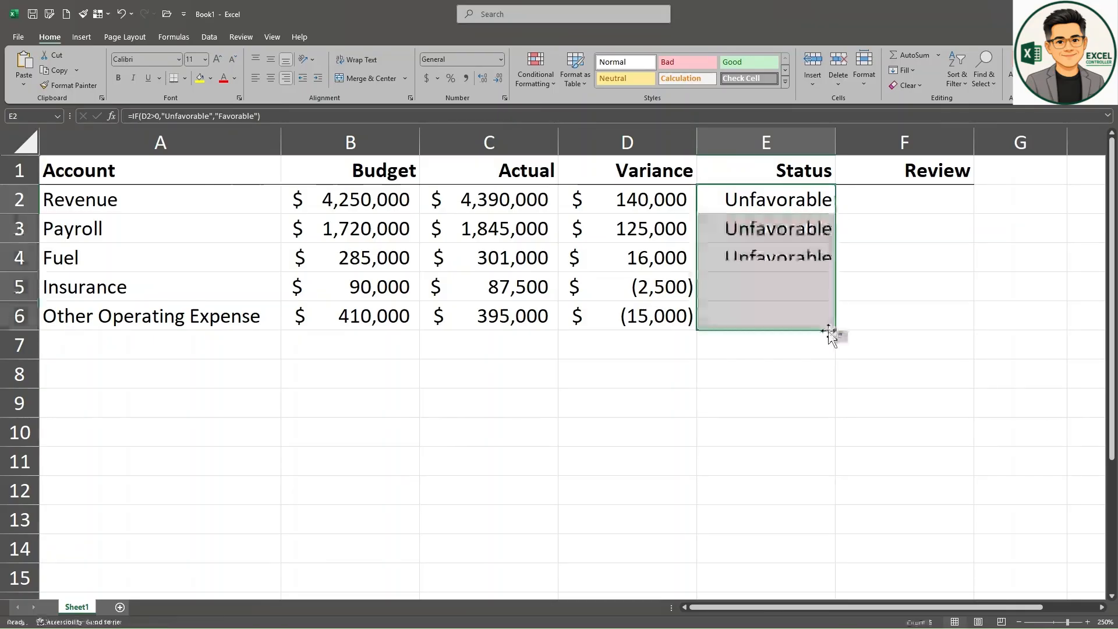
Step: Enter =IF(ABS(D2)>=20000,"Investigate","No Action") in F2 and fill the review formula down to F6
left_click(889, 204)
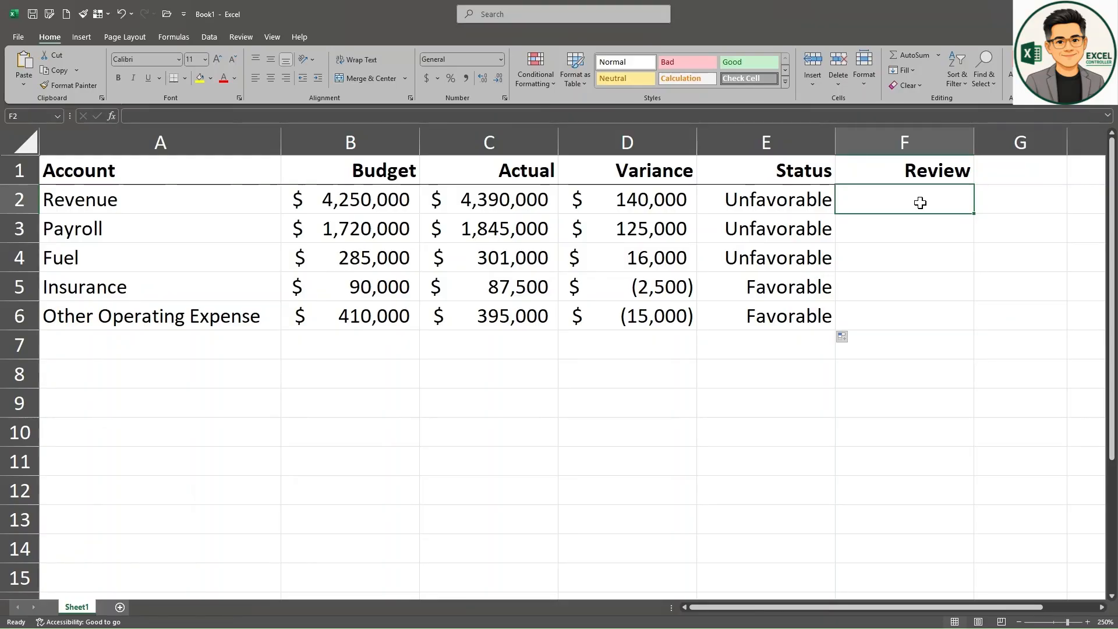
type("=IF(")
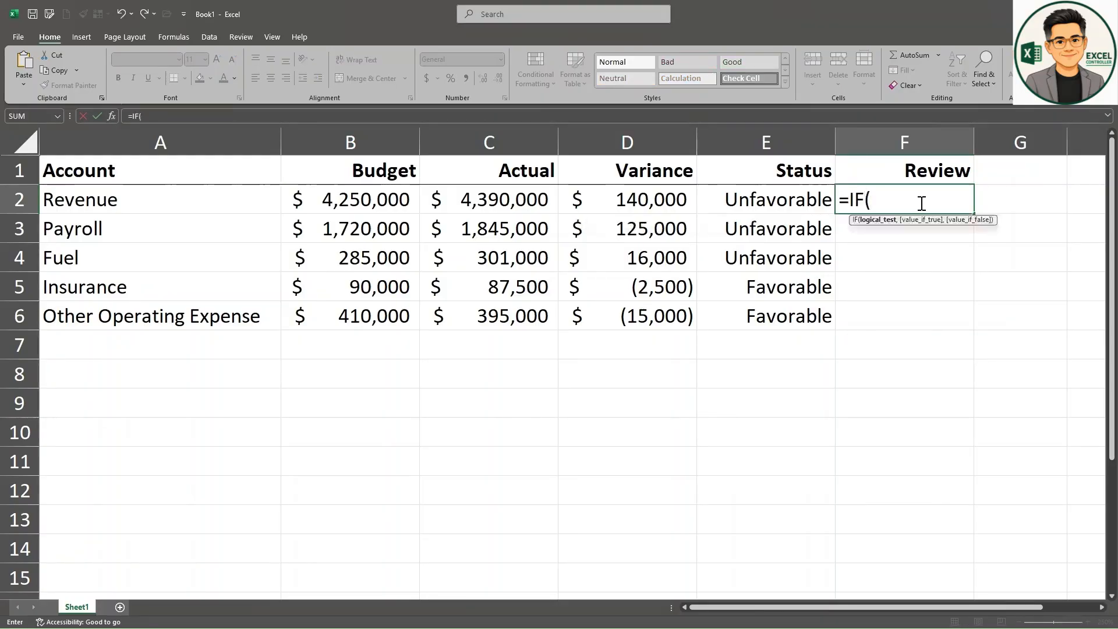
type("ABS(")
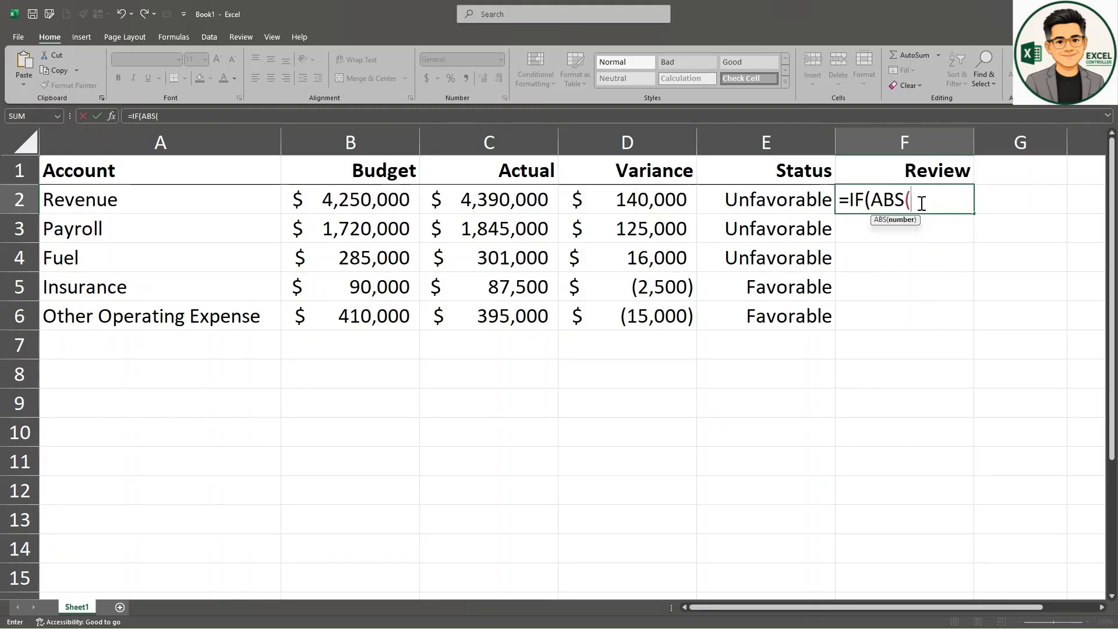
left_click(623, 200)
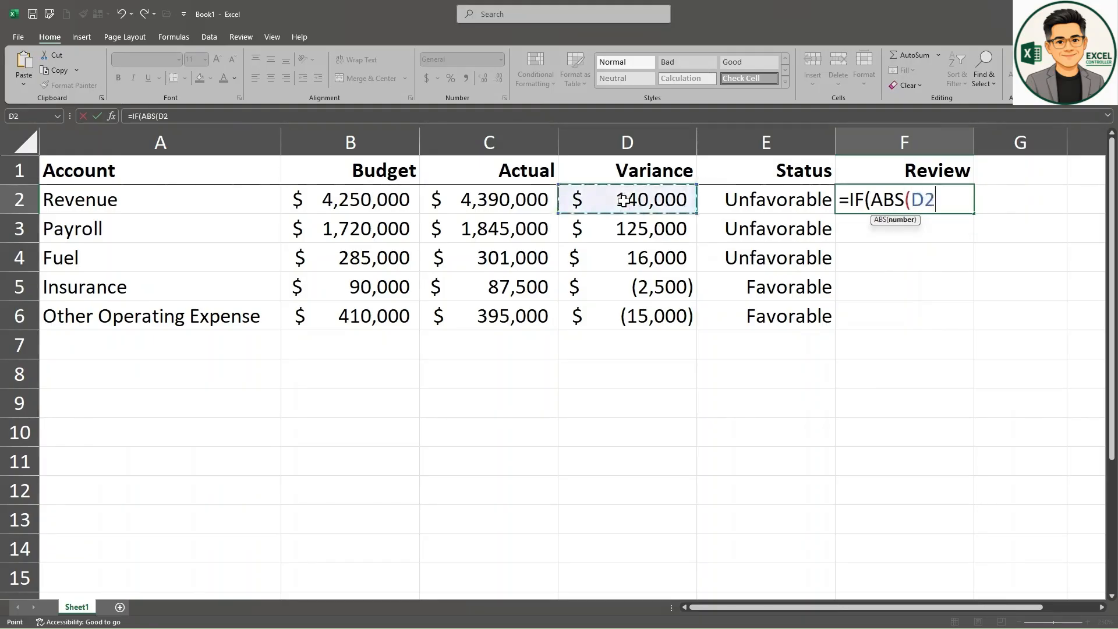
type(")>")
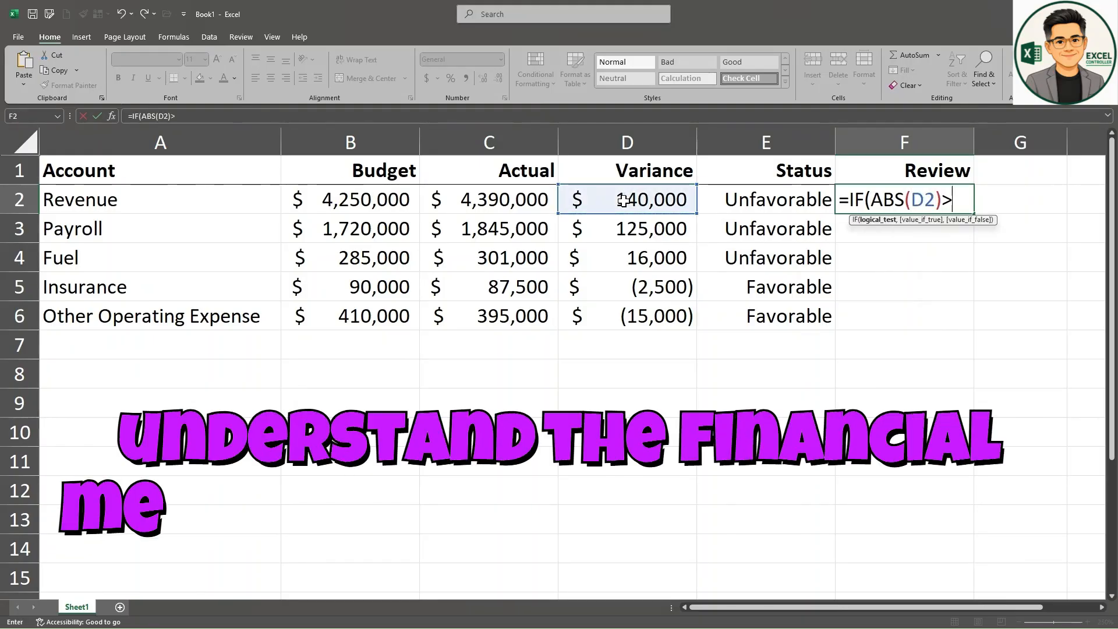
type("=20000")
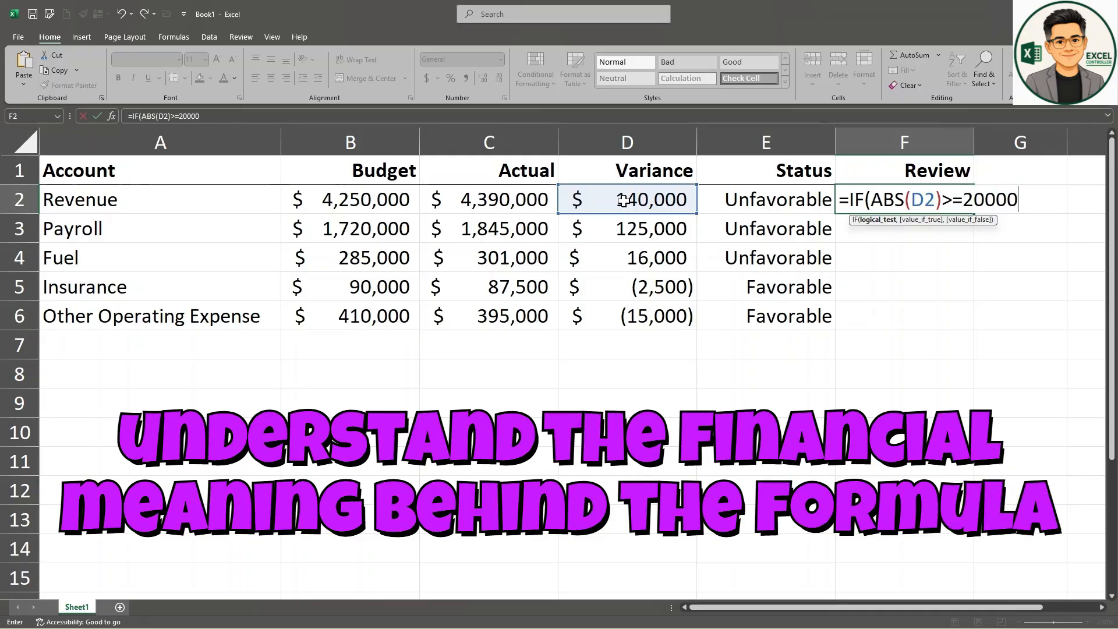
type(",\"Investigate")
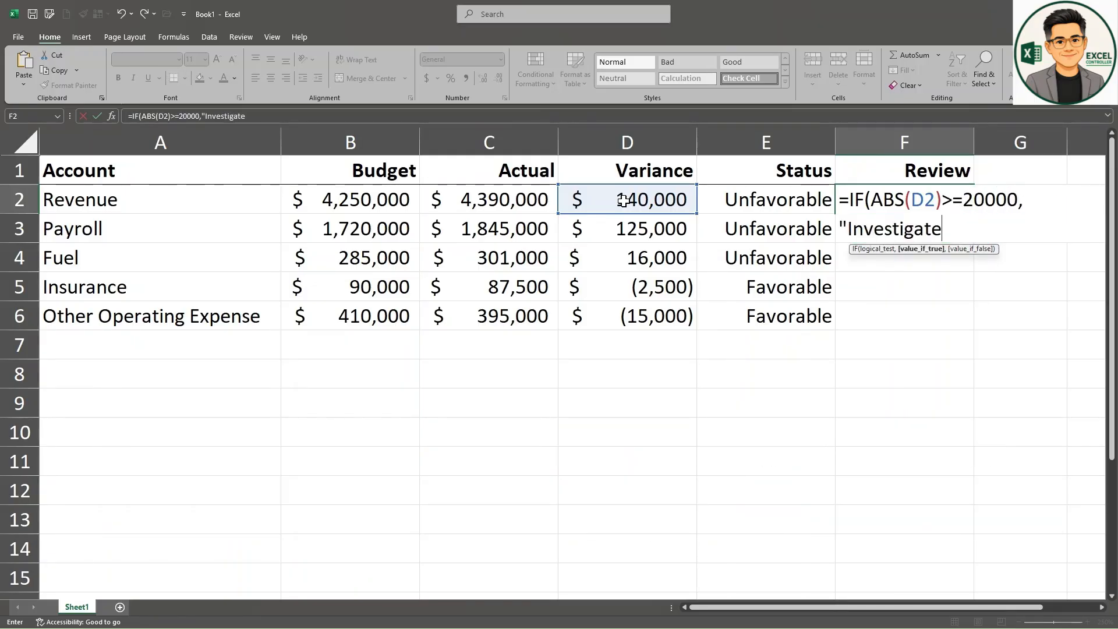
type("\",\"No Action")
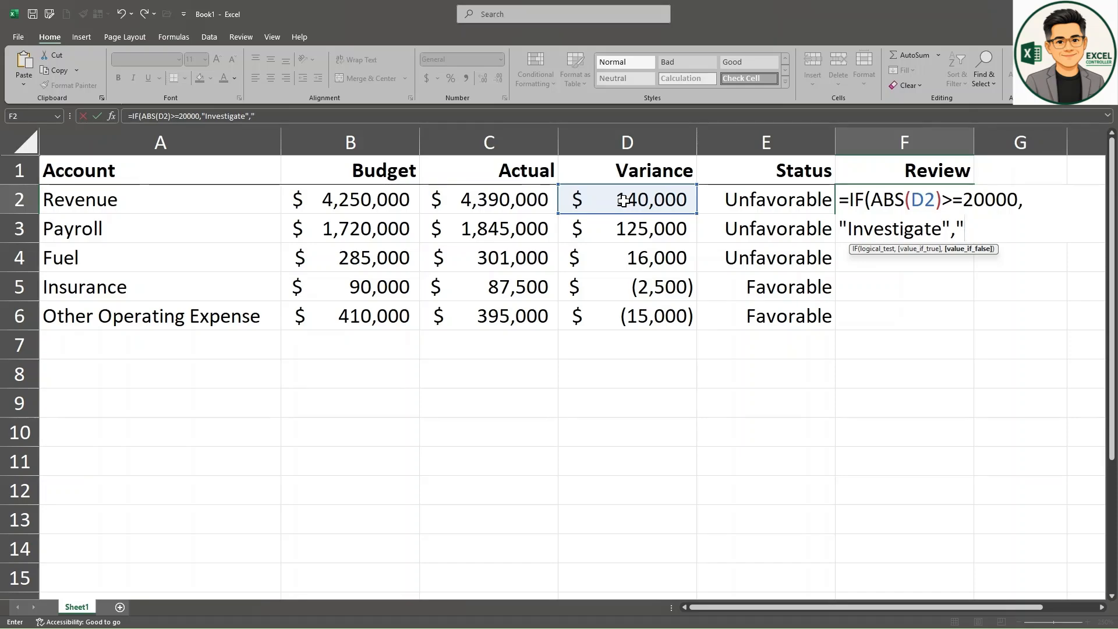
key("Return")
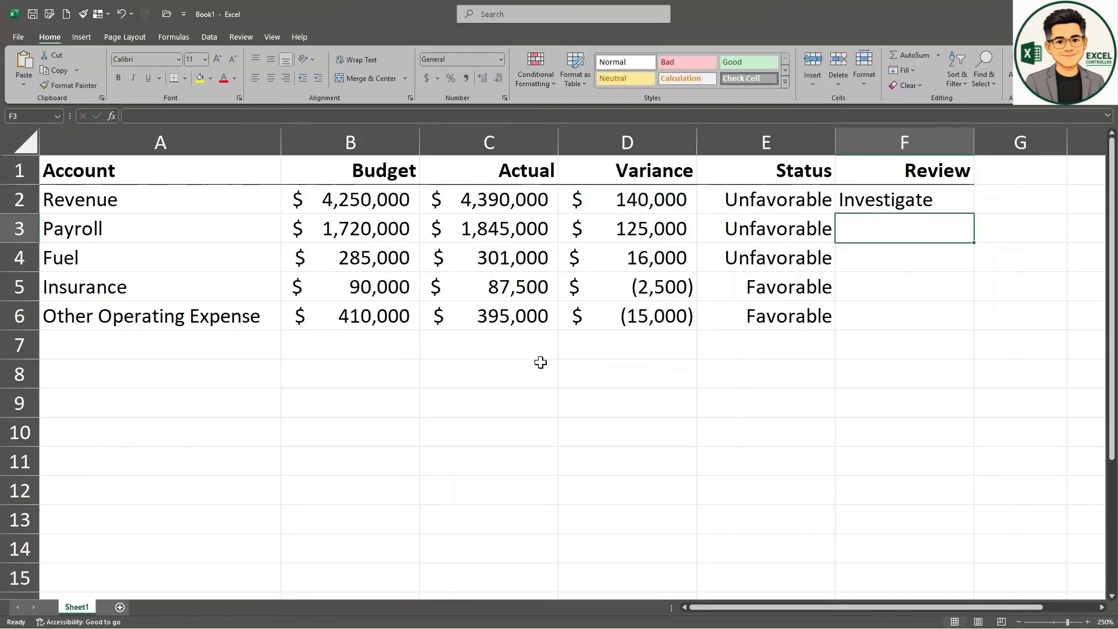
left_click(856, 200)
left_click_drag(973, 213, 959, 338)
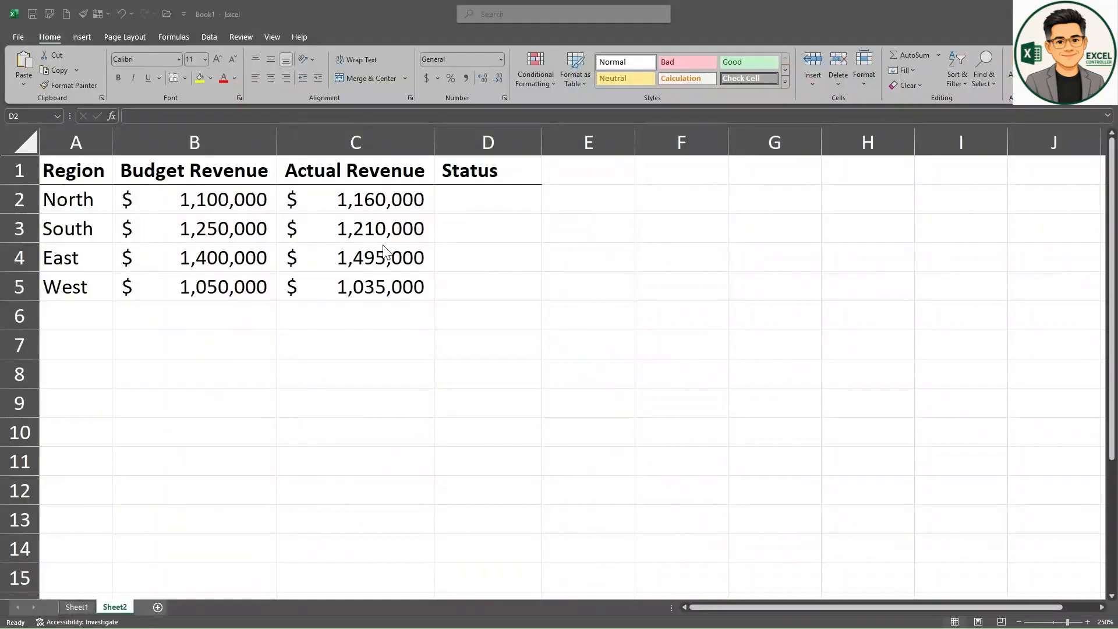
Step: Enter =IF(C2>=B2,"Target Met","Below Target") in D2 of Sheet2 and fill the status formula down to D5
left_click(509, 202)
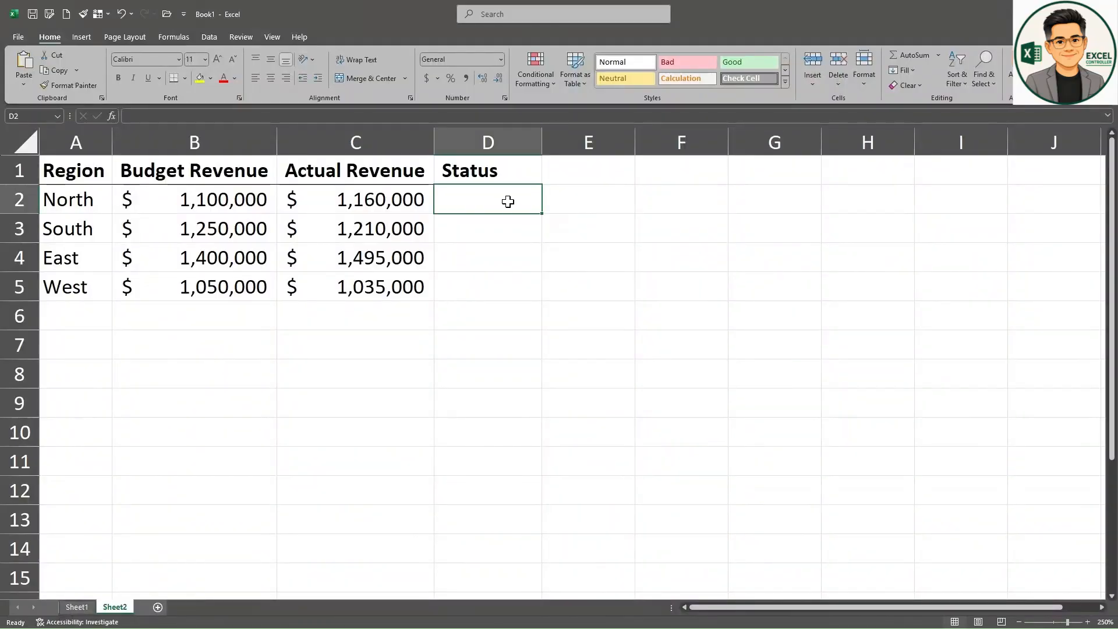
type("=IF(")
left_click(376, 204)
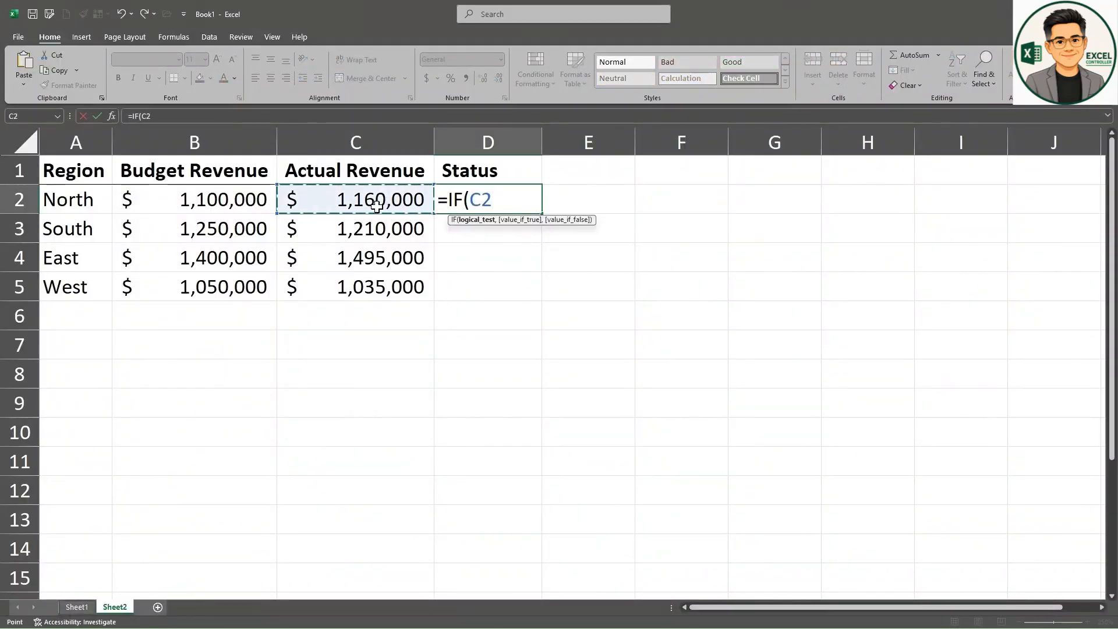
type(">=")
left_click(204, 203)
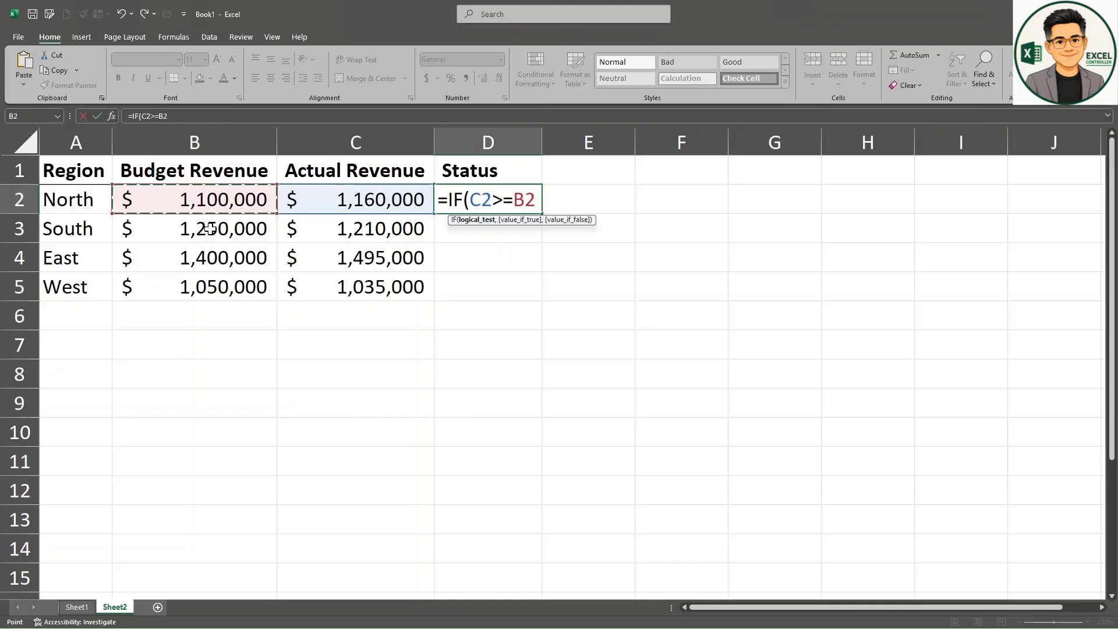
type(",\"Target Met\",")
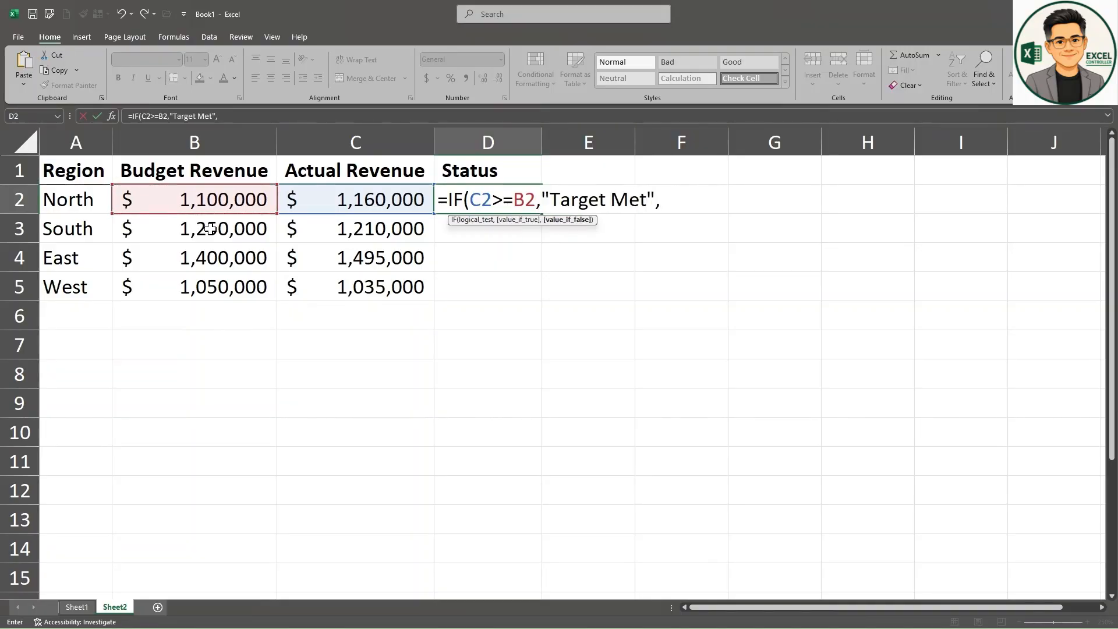
type("\"Below Target")
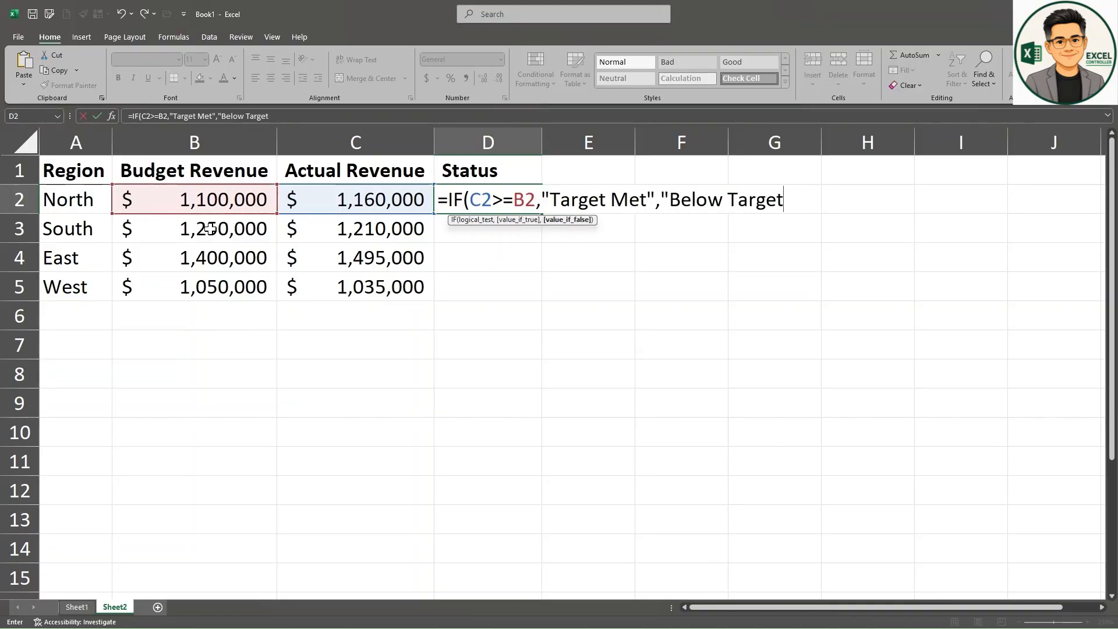
key("Return")
left_click(528, 207)
left_click_drag(541, 213, 533, 296)
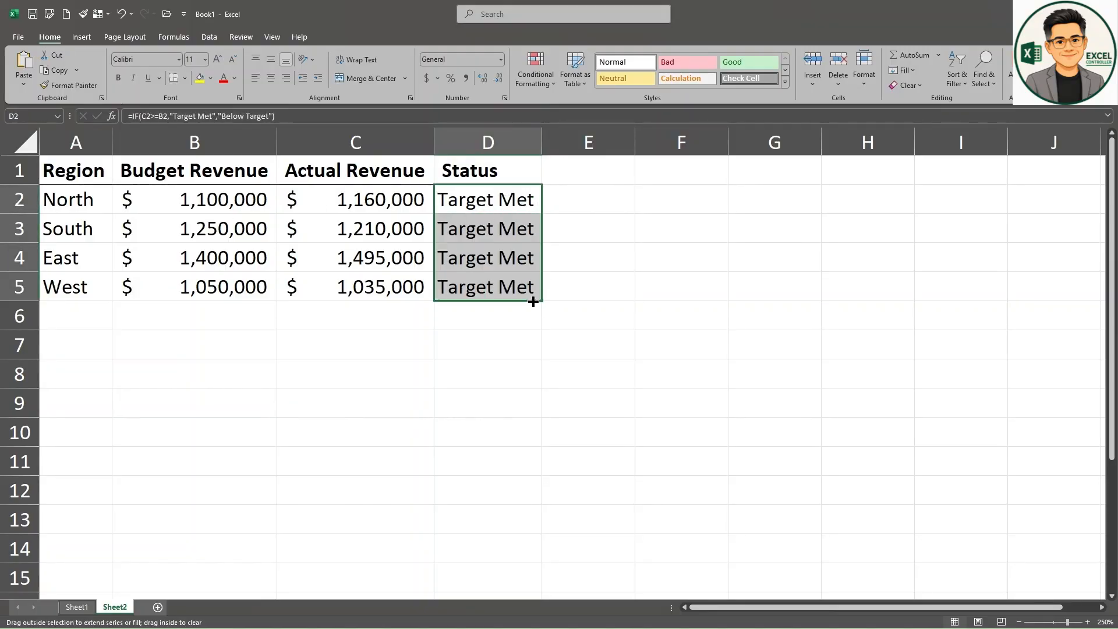
left_click(615, 304)
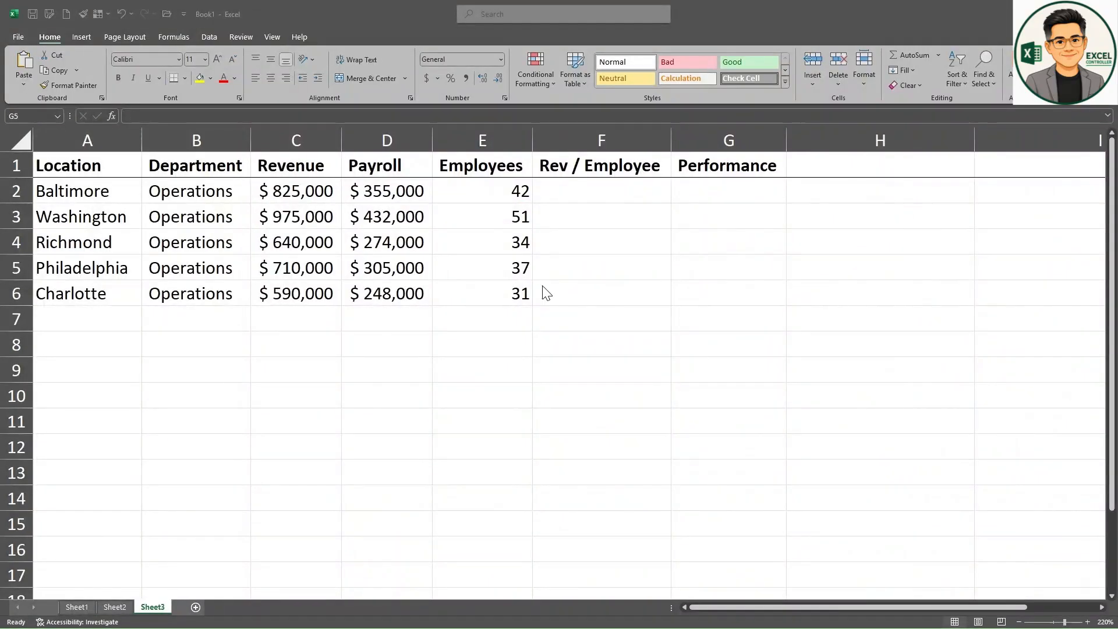
Step: Calculate Baltimore's revenue per employee in F2 of Sheet3 with =SUM(C2/E2) and fill the formula down to F6
left_click(603, 192)
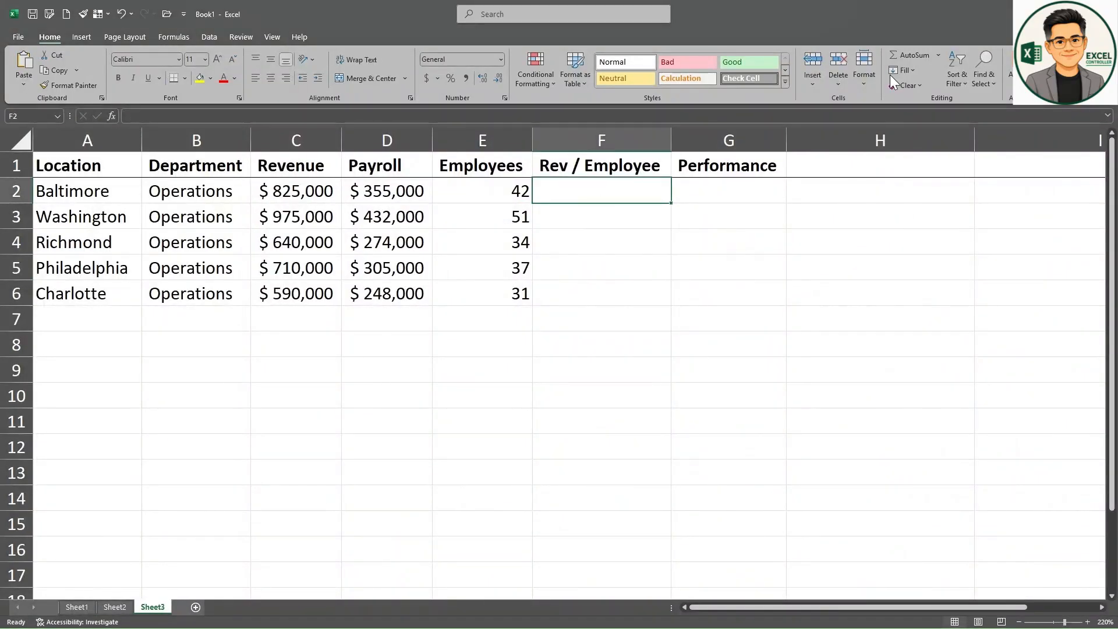
left_click(910, 56)
left_click(305, 192)
type("/")
left_click(486, 192)
key("Return")
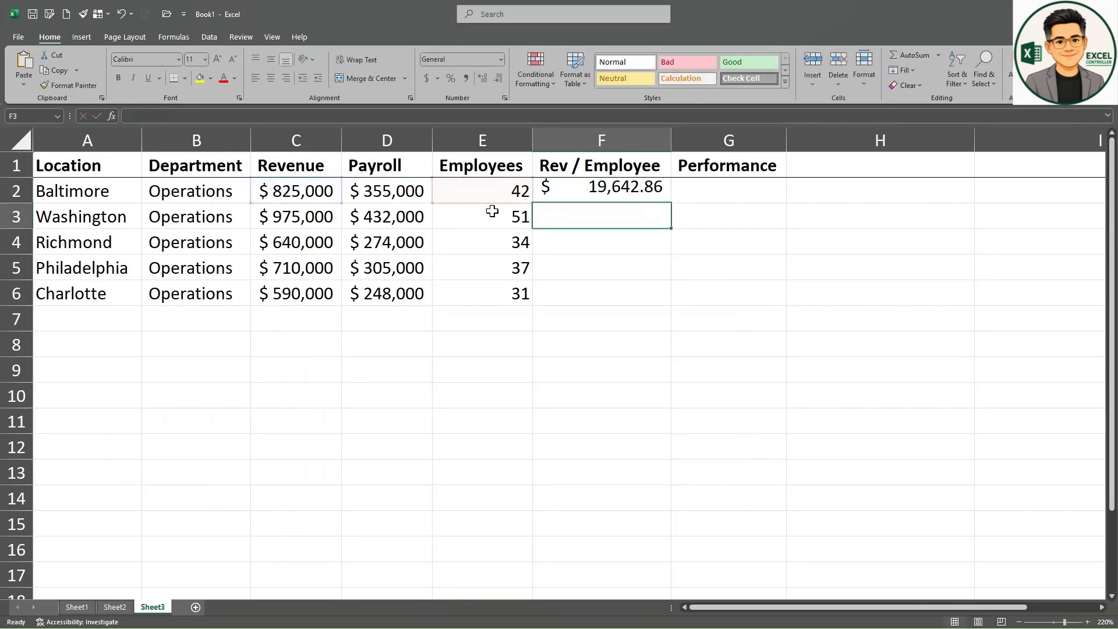
left_click(647, 195)
left_click_drag(672, 204, 666, 303)
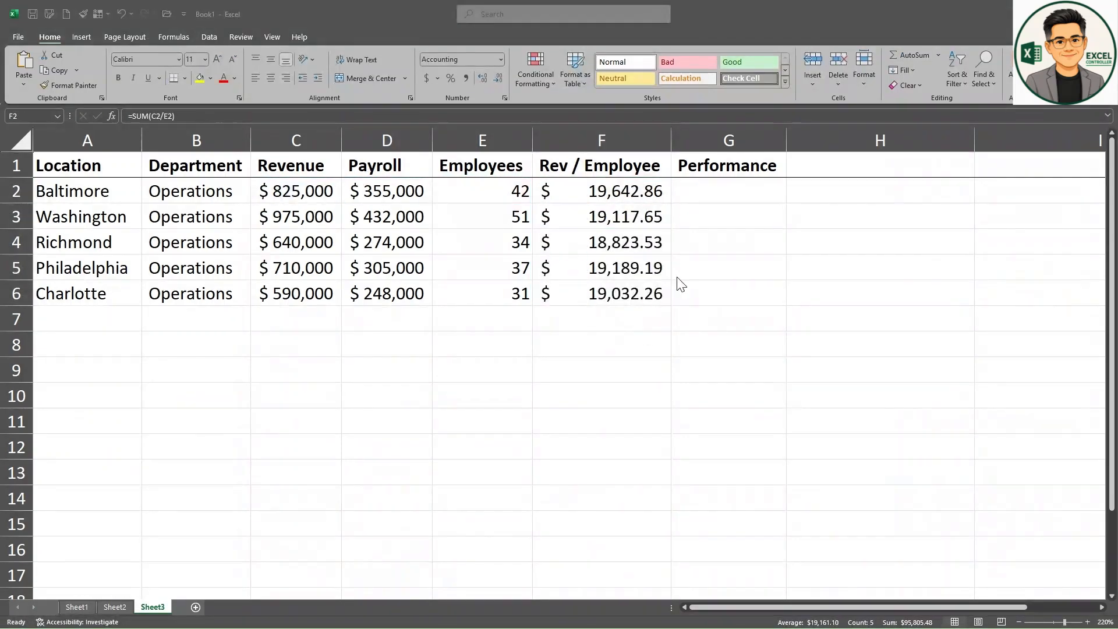
Step: Enter =IF(F2>=20000,"Meets Target","Below Target") in G2 of Sheet3 and fill the performance formula down to G6
left_click(707, 190)
type("=IF(")
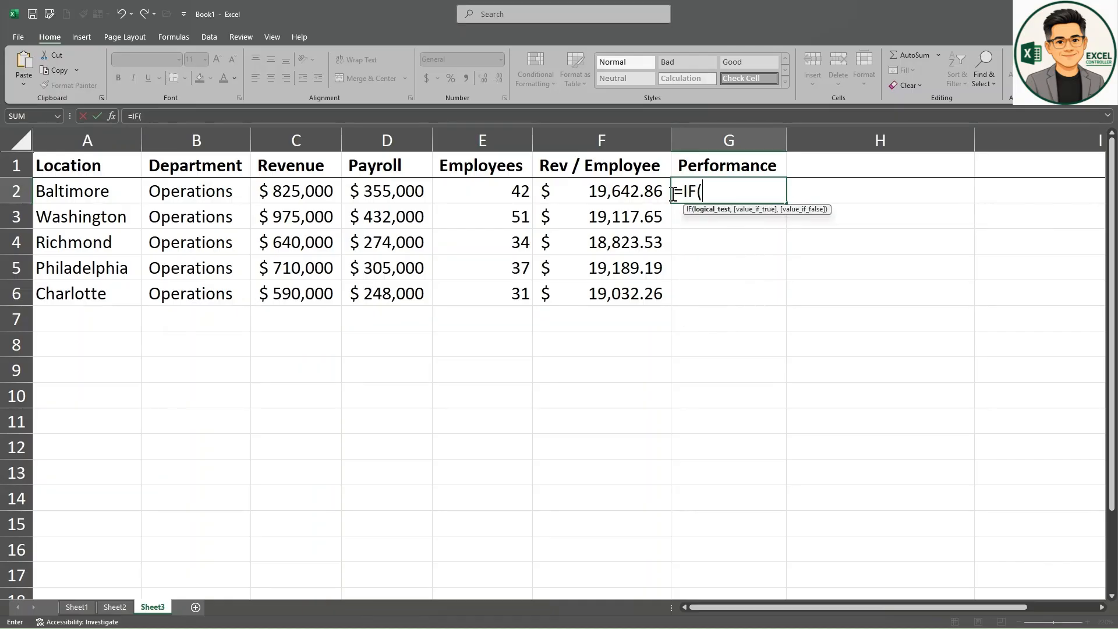
left_click(597, 197)
type(">")
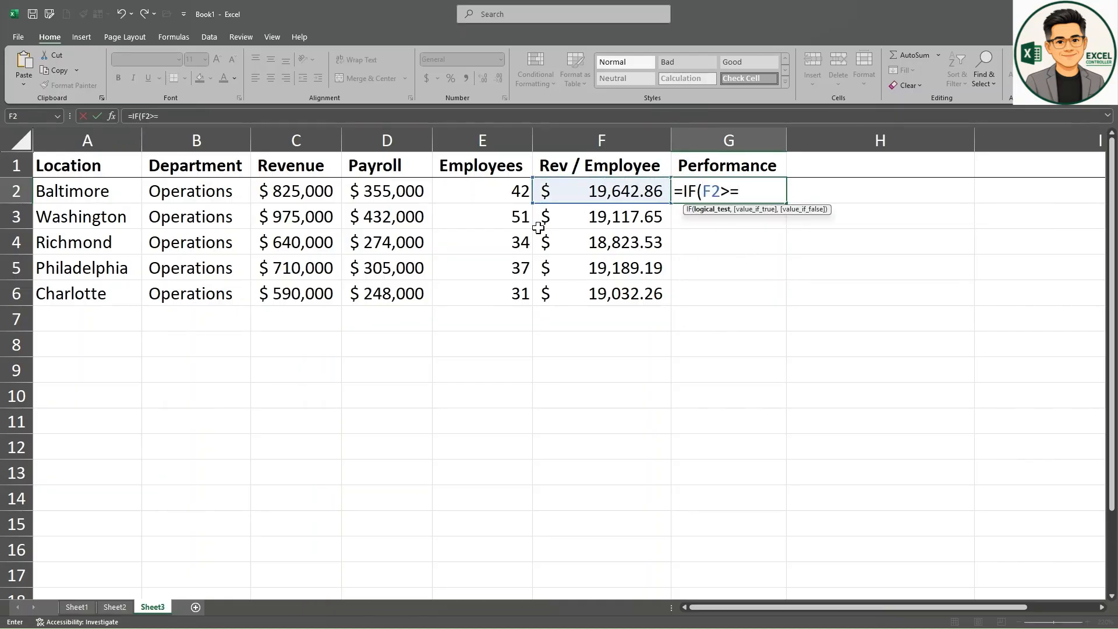
type("=20000,\"Me")
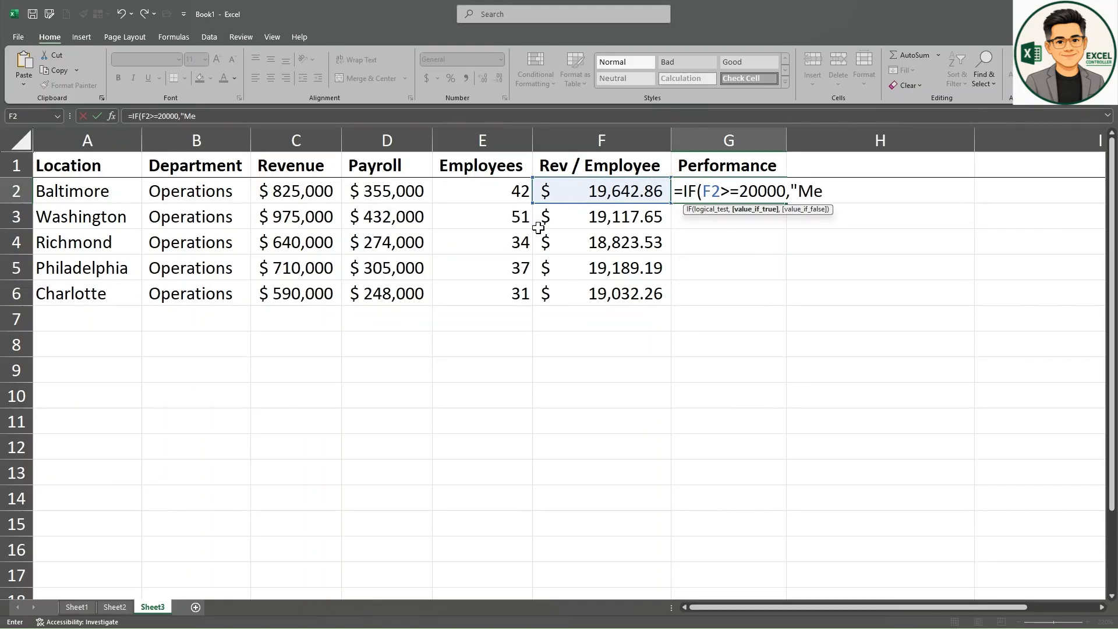
type("ets Target\"")
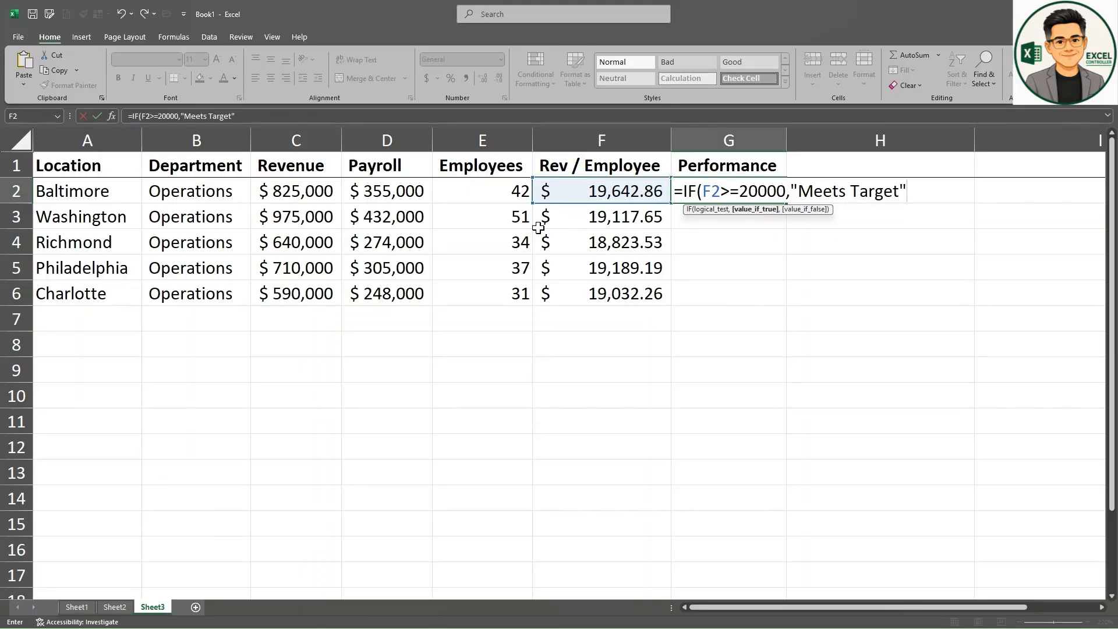
type(",\"Below Ta")
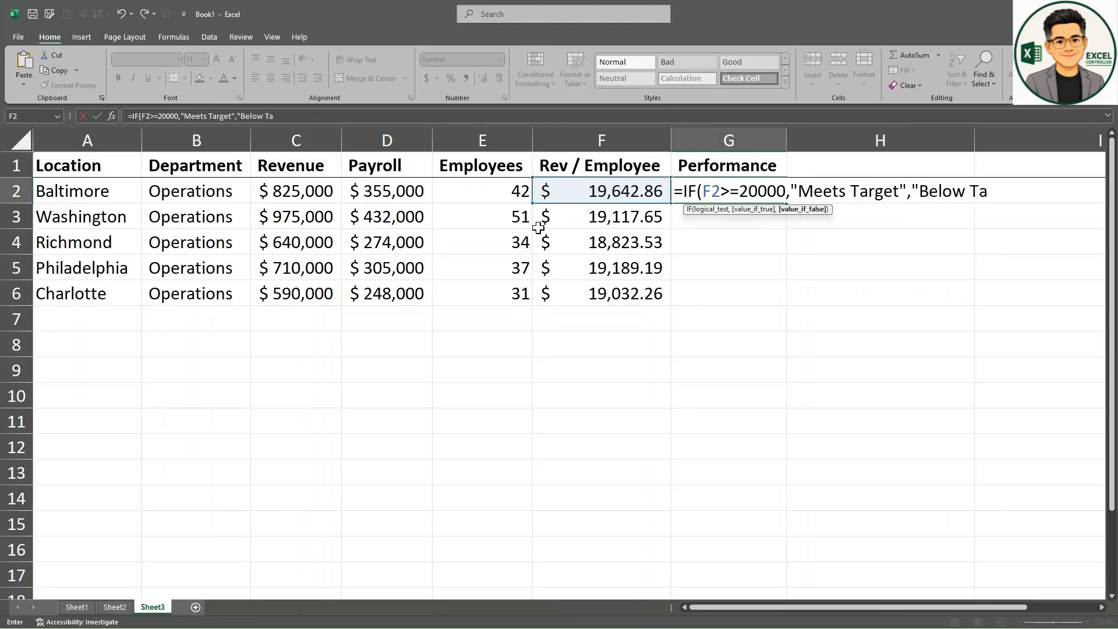
type("rget\"")
key("Return")
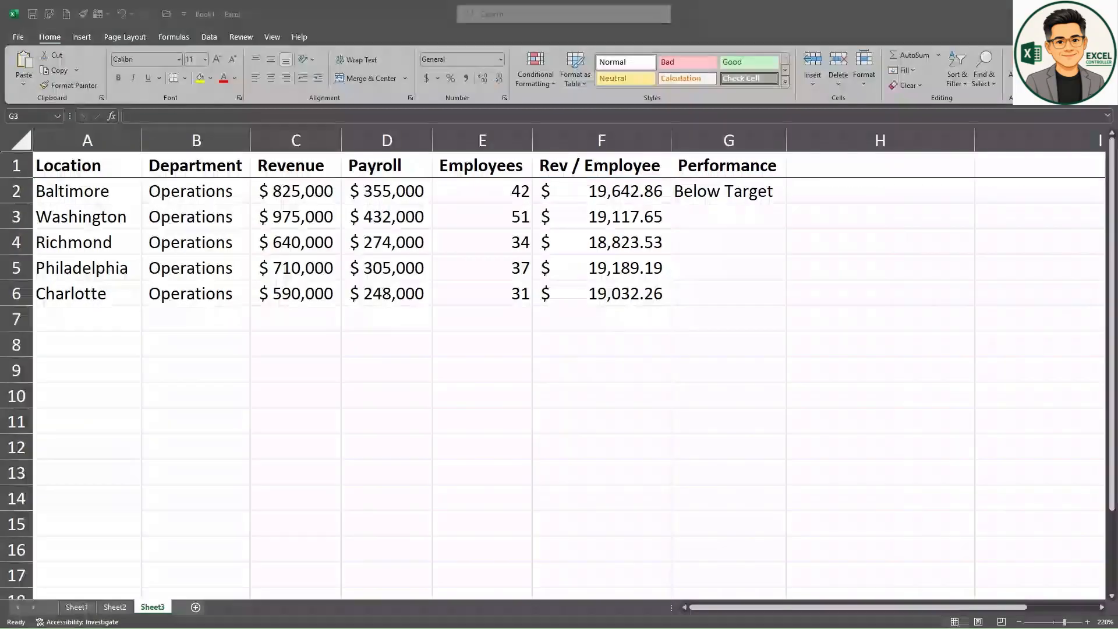
left_click(781, 197)
left_click_drag(786, 203, 781, 308)
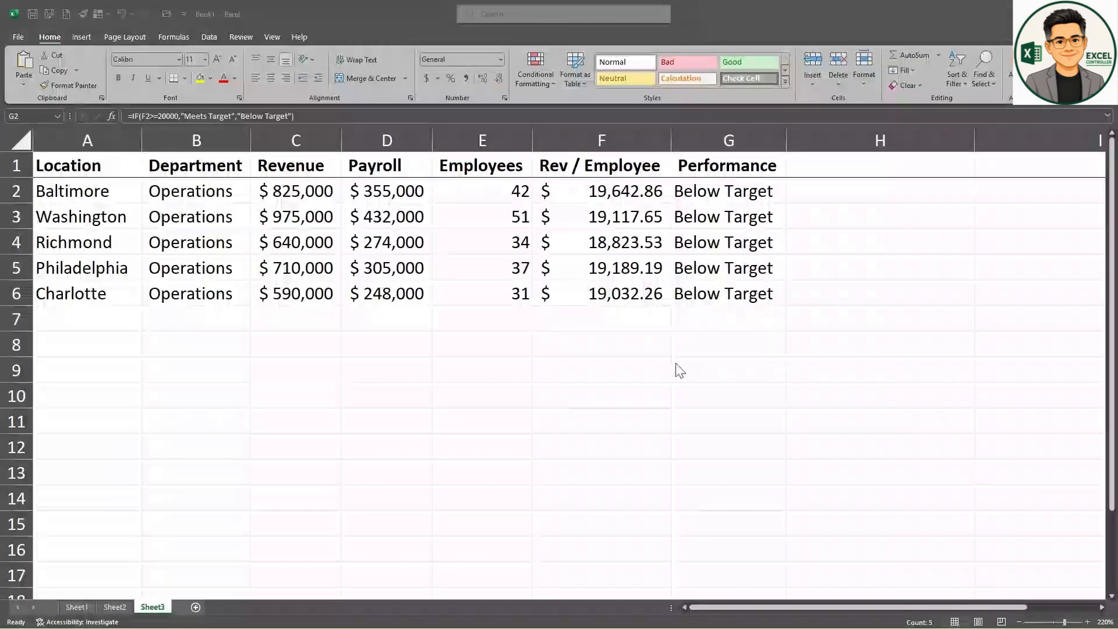
Step: Add a Target Revenue heading in I1 and enter 20000 in I2, formatted as accounting currency without decimals
scroll(554, 252, "up", 2, "ctrl")
left_click(814, 171)
type("Target Revenue")
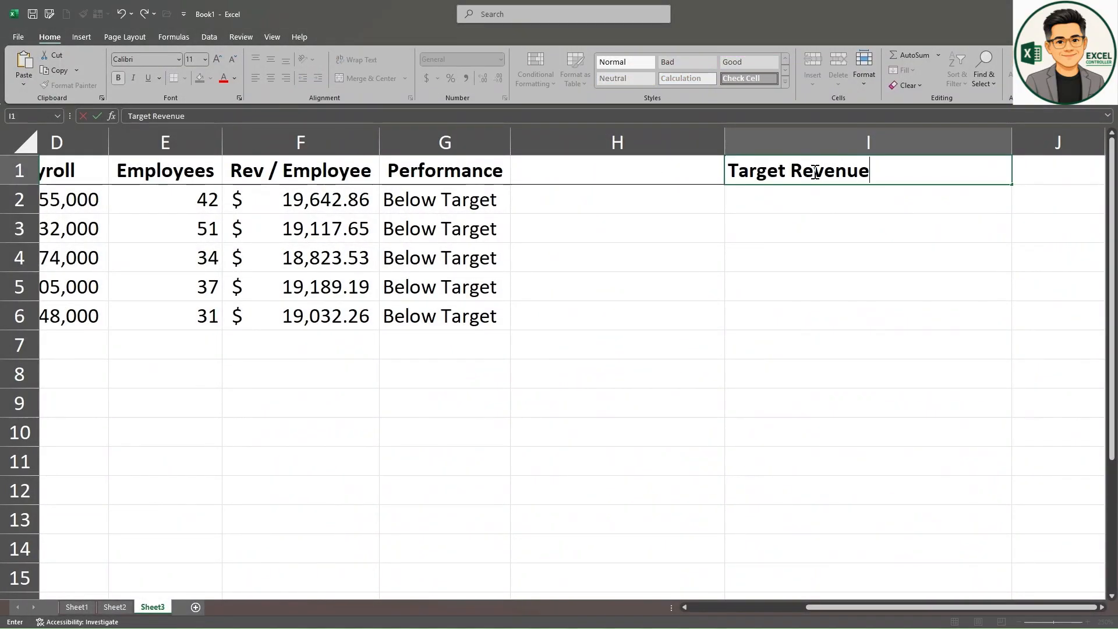
key("Return")
type("20000")
key("Return")
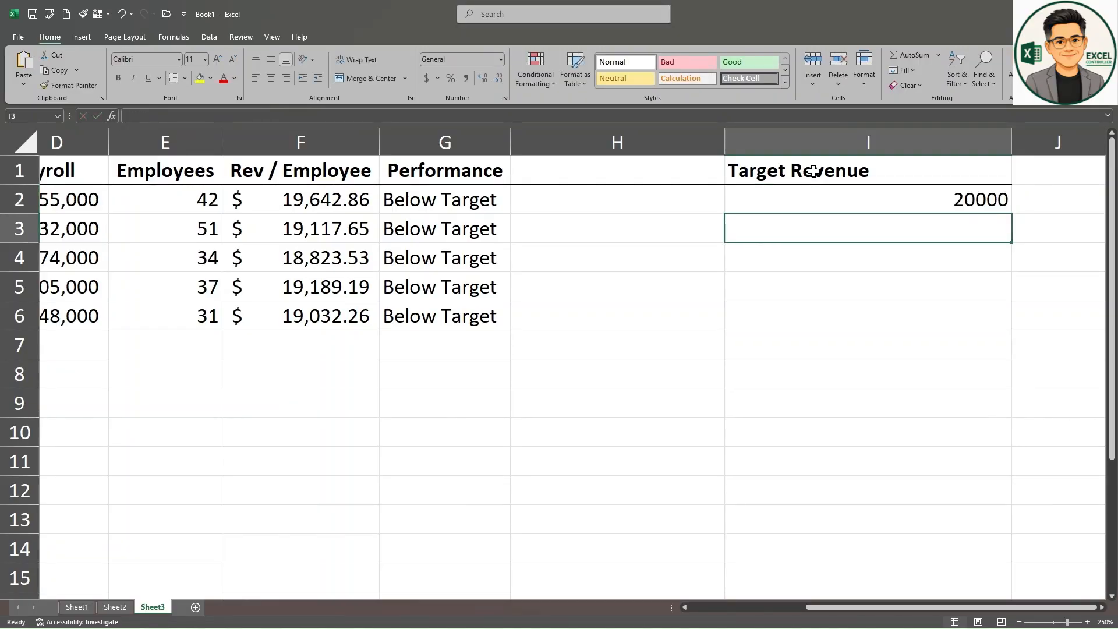
key("Up")
left_click(426, 78)
left_click(498, 78)
left_click(498, 78)
Step: Replace the 20000 threshold in G2's formula with the absolute reference $I$2, fill it down to G6, and check the copied formulas
scroll(714, 279, "down", 5, "ctrl")
left_click(449, 197)
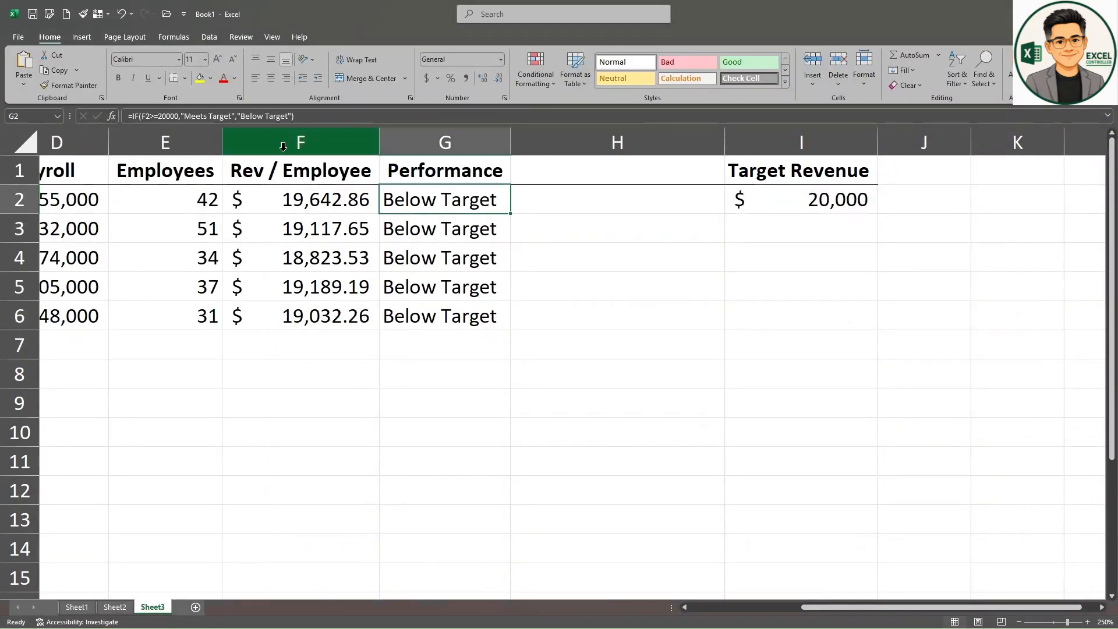
left_click(167, 118)
left_click_drag(327, 231, 355, 231)
key("BackSpace")
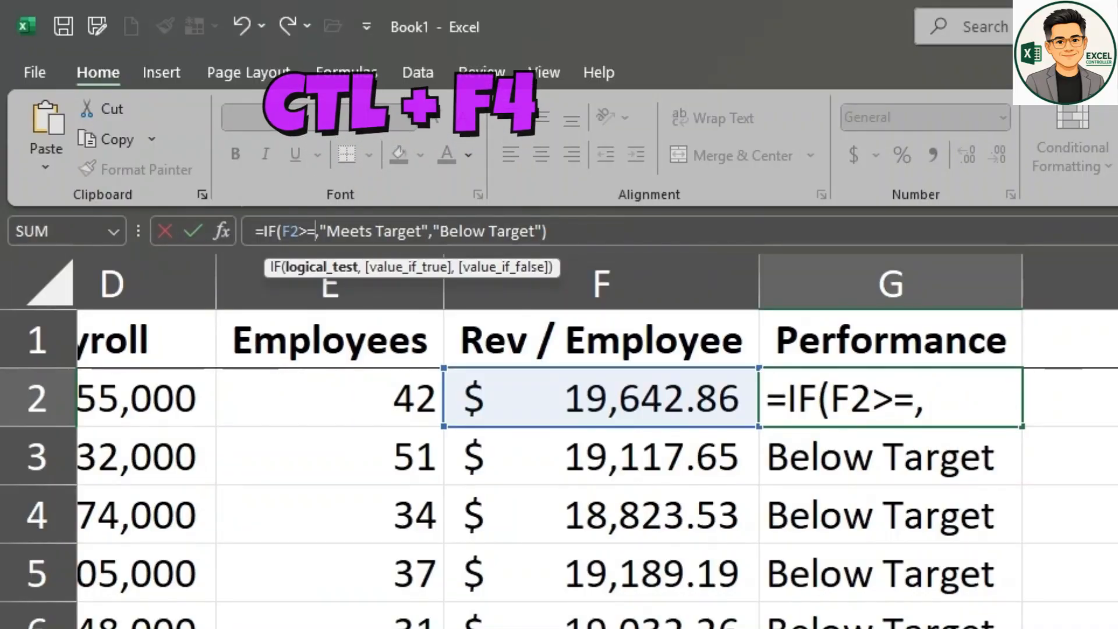
left_click(1117, 398)
key("F4")
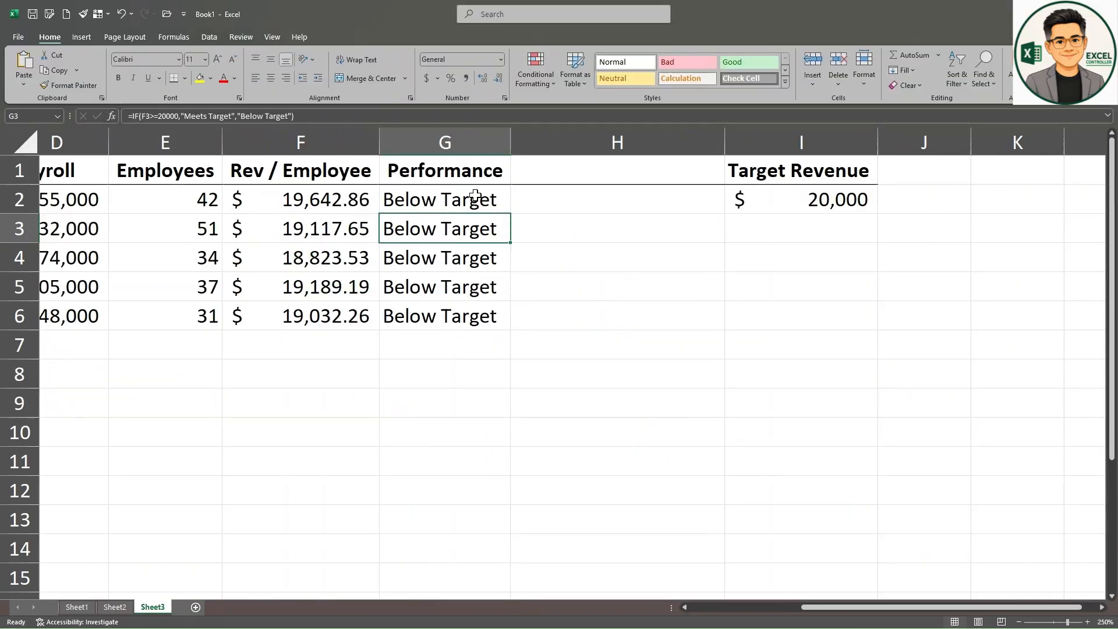
left_click(475, 196)
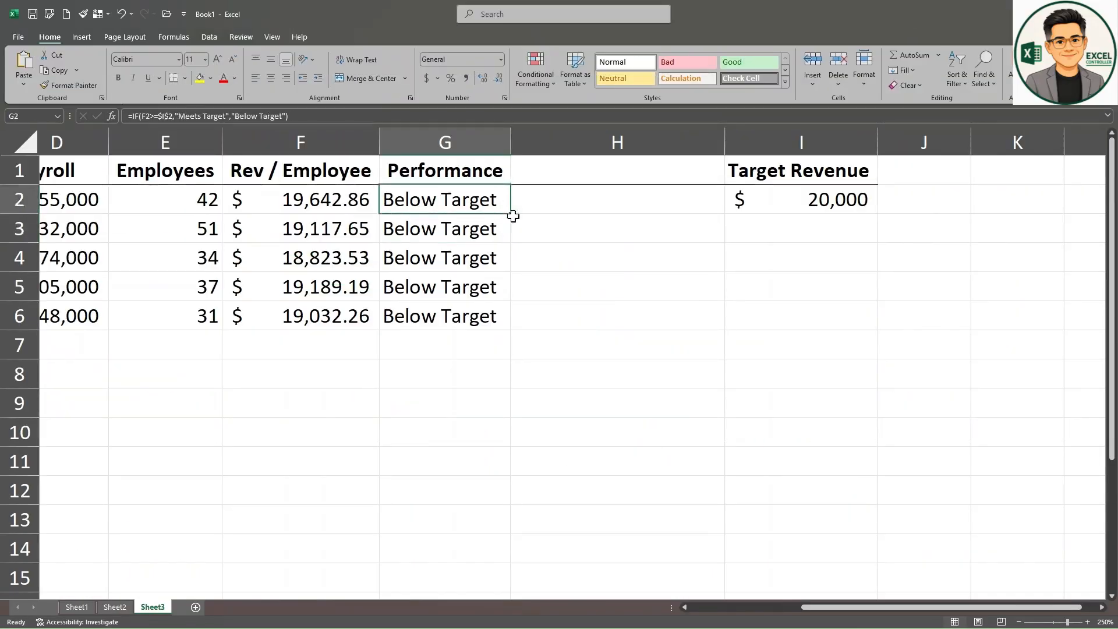
left_click_drag(511, 214, 519, 330)
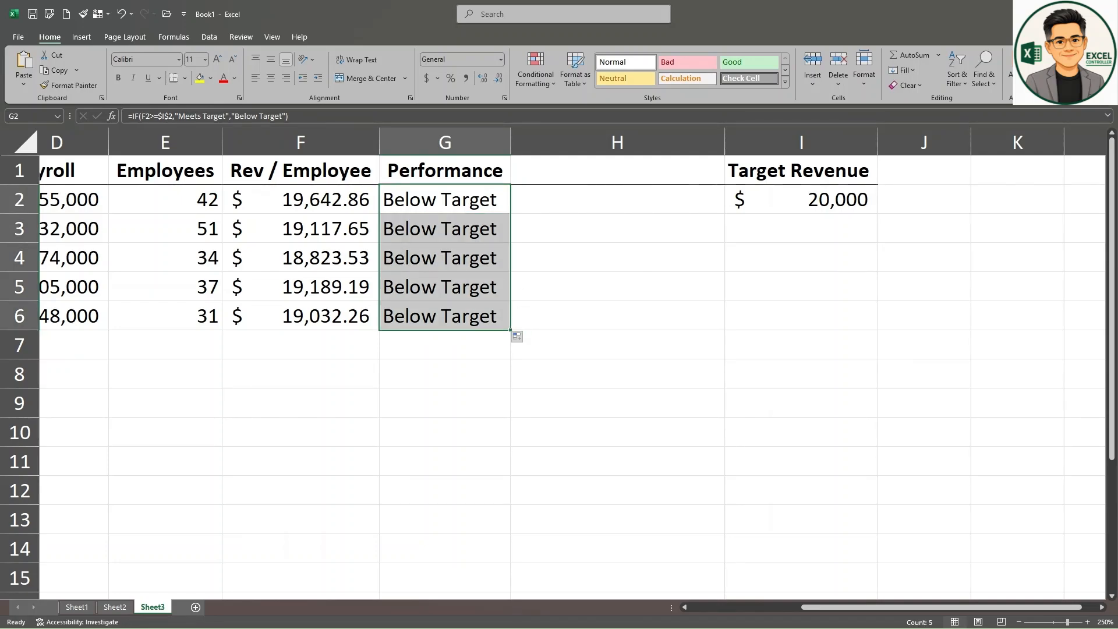
left_click(474, 227)
left_click(445, 257)
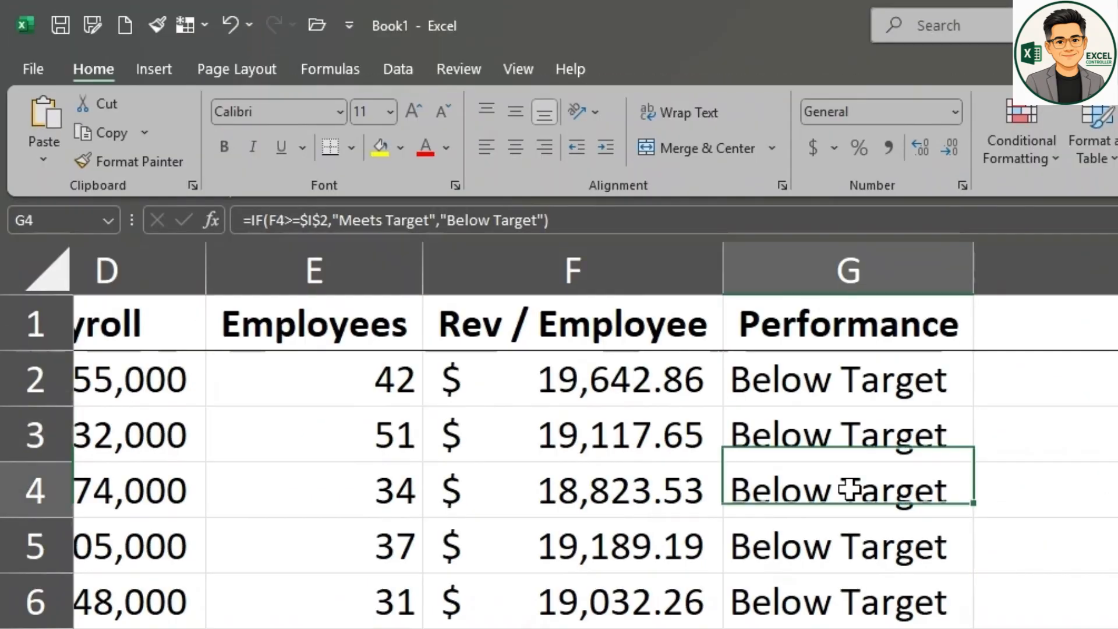
left_click(441, 284)
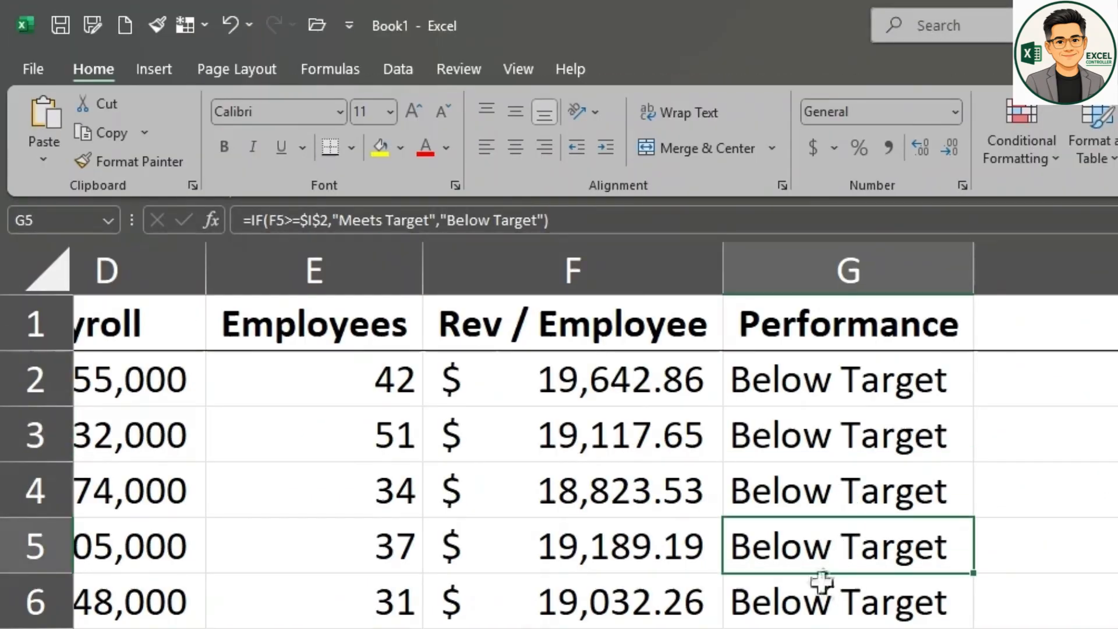
left_click(820, 585)
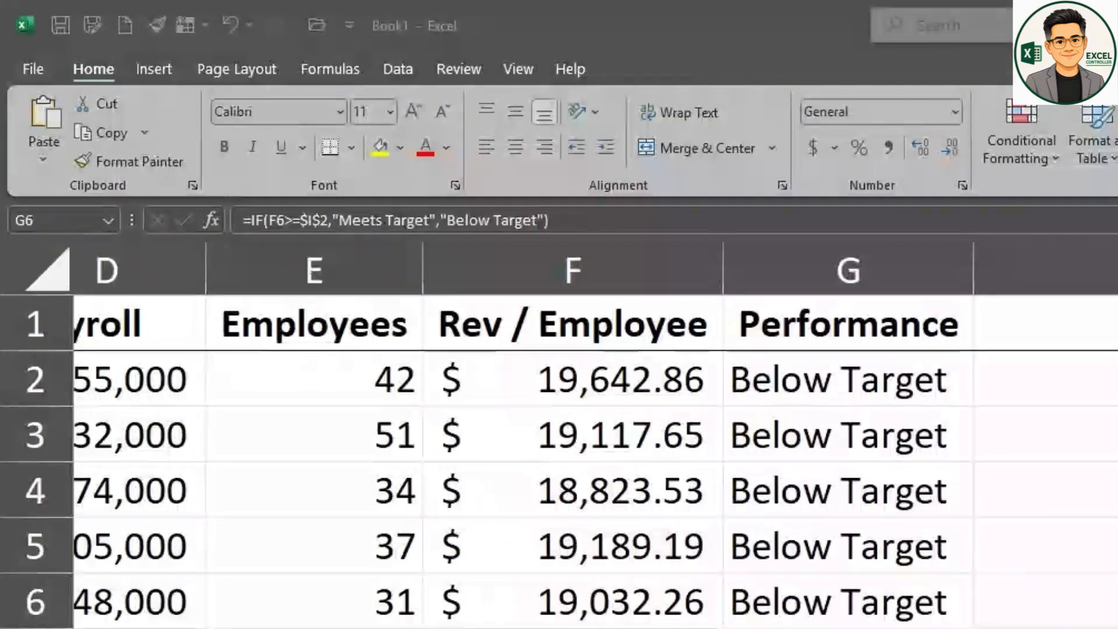
Step: Test the Target Revenue cell I2 with 22000 and 19000, and set it back to 20,000
left_click(788, 195)
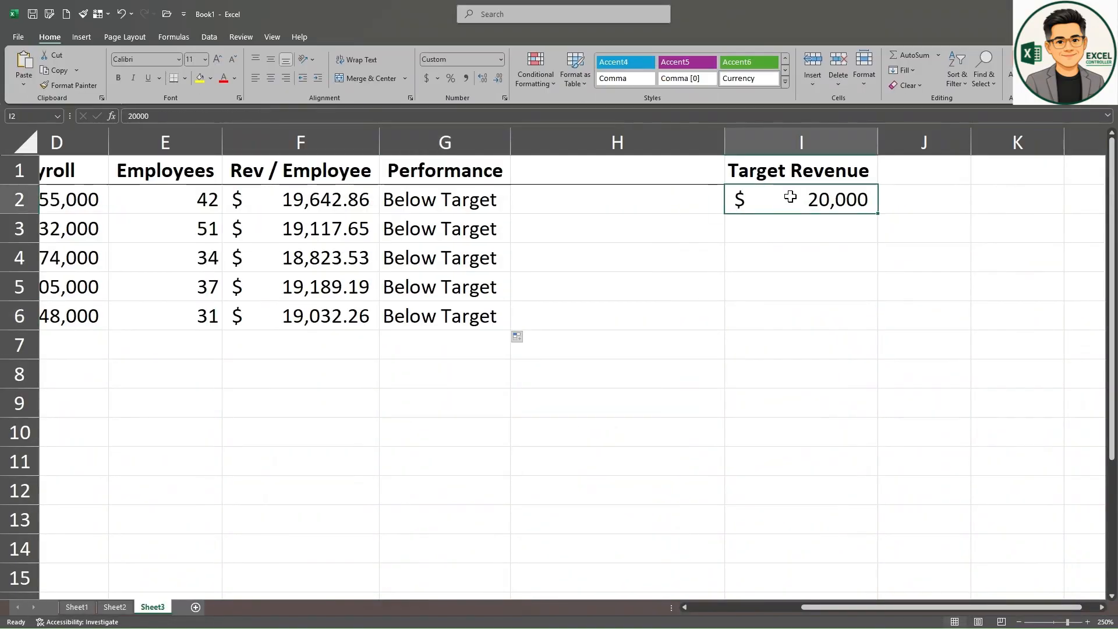
type("22000")
key("Return")
left_click(790, 197)
type("19000")
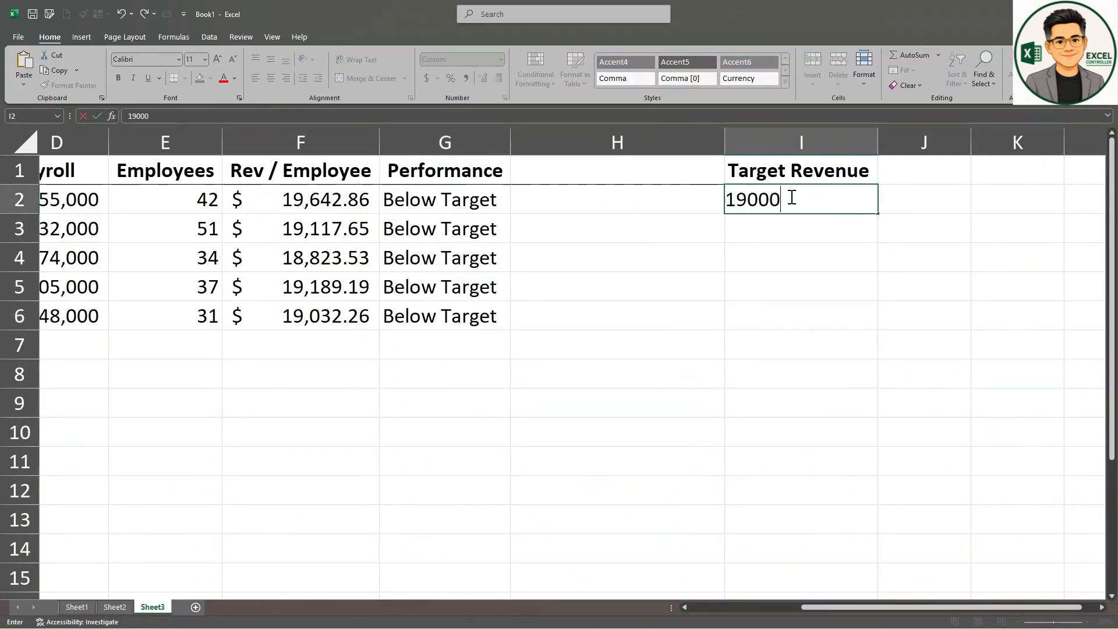
key("Return")
left_click(791, 196)
type("20,000")
key("Return")
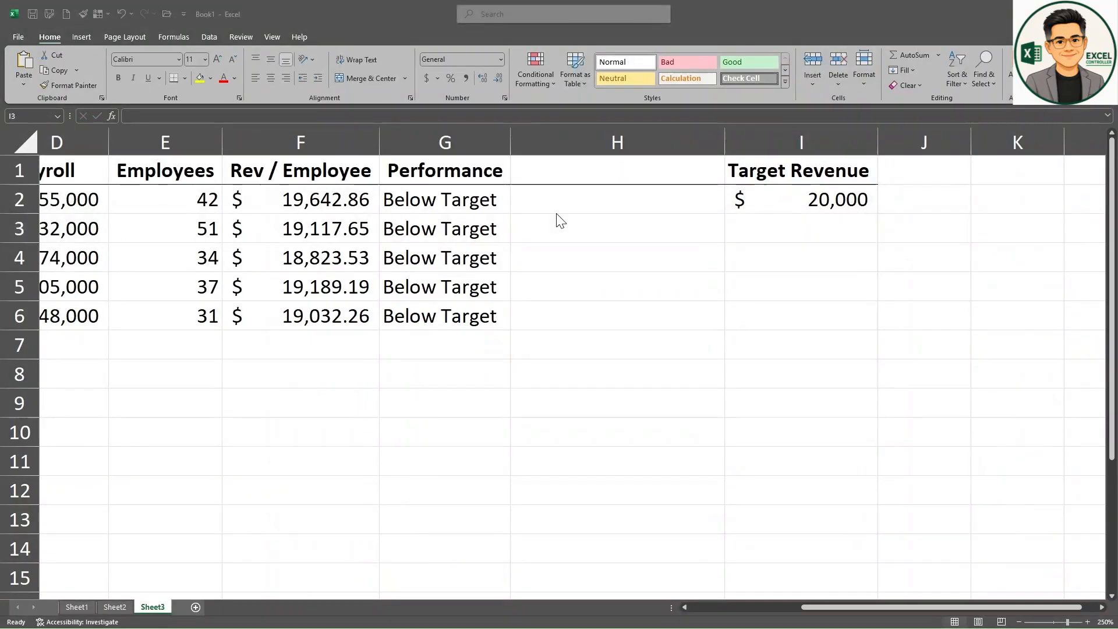
Step: Enter the heading Performance Category in H1
left_click(600, 167)
type("Performance Category")
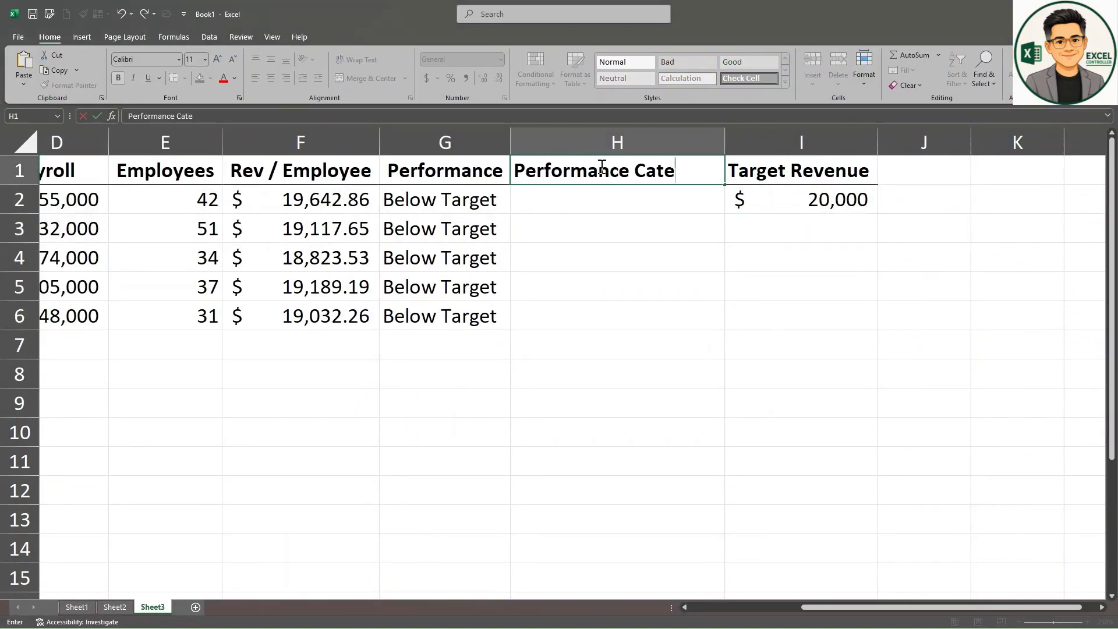
key("Return")
Step: Begin the category formula in H2 with =IF(F2>=$I$2,"Strong", using an absolute reference to the target revenue
type("=IF(")
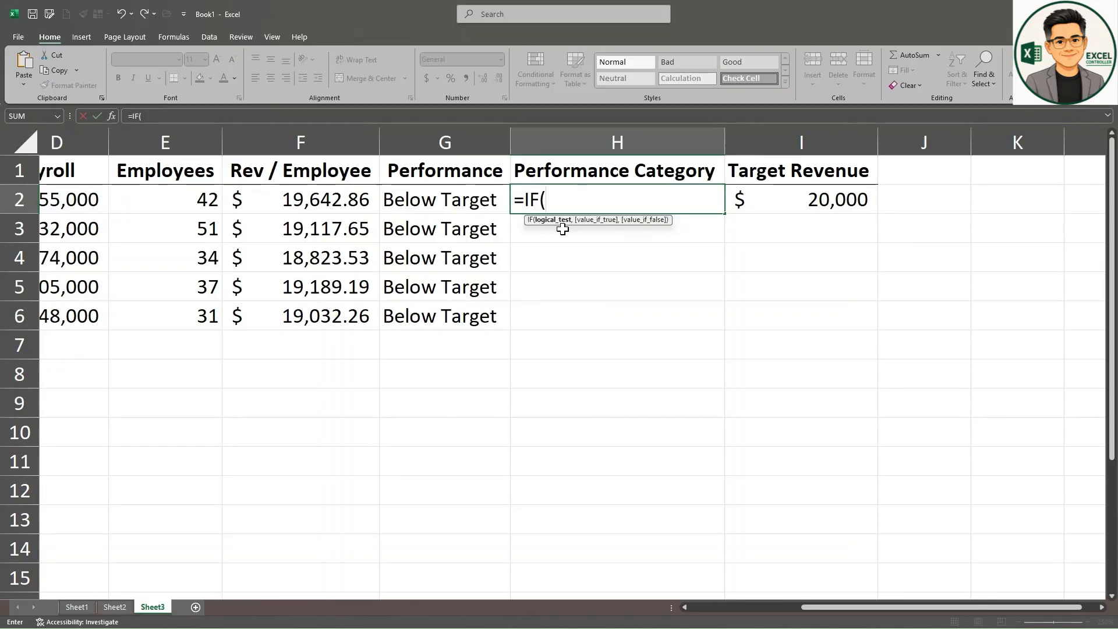
left_click(348, 204)
type(">=")
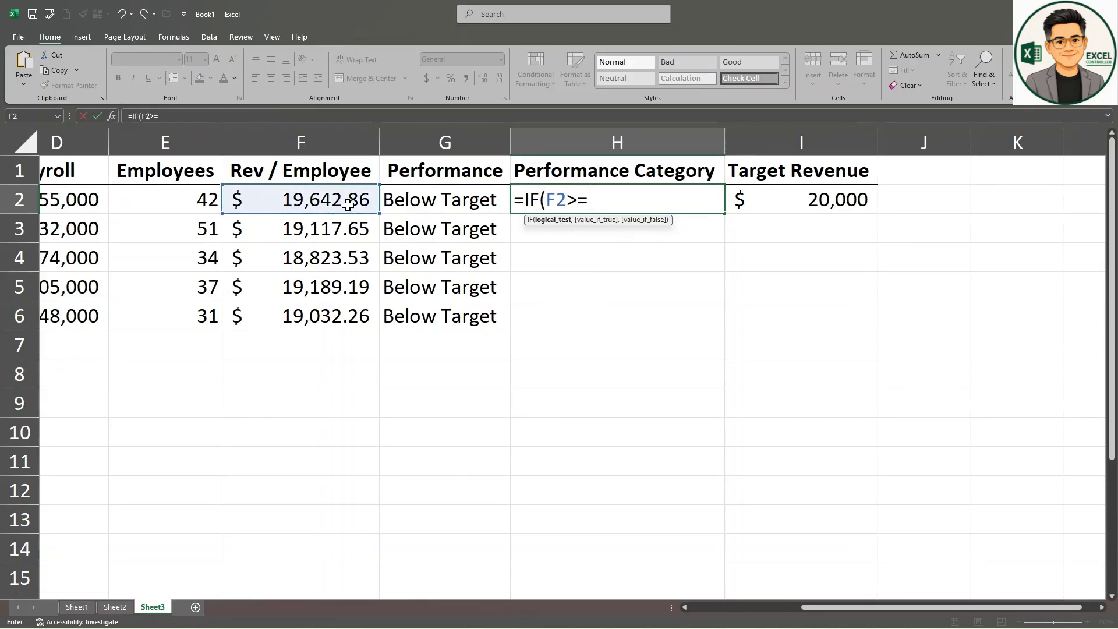
left_click(806, 200)
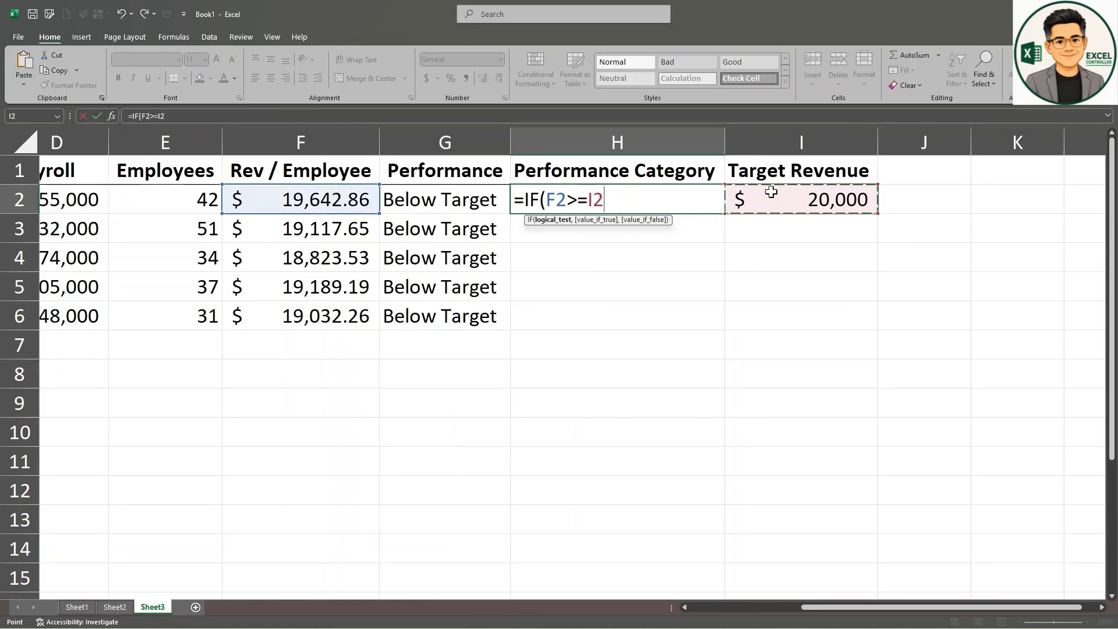
key("F4")
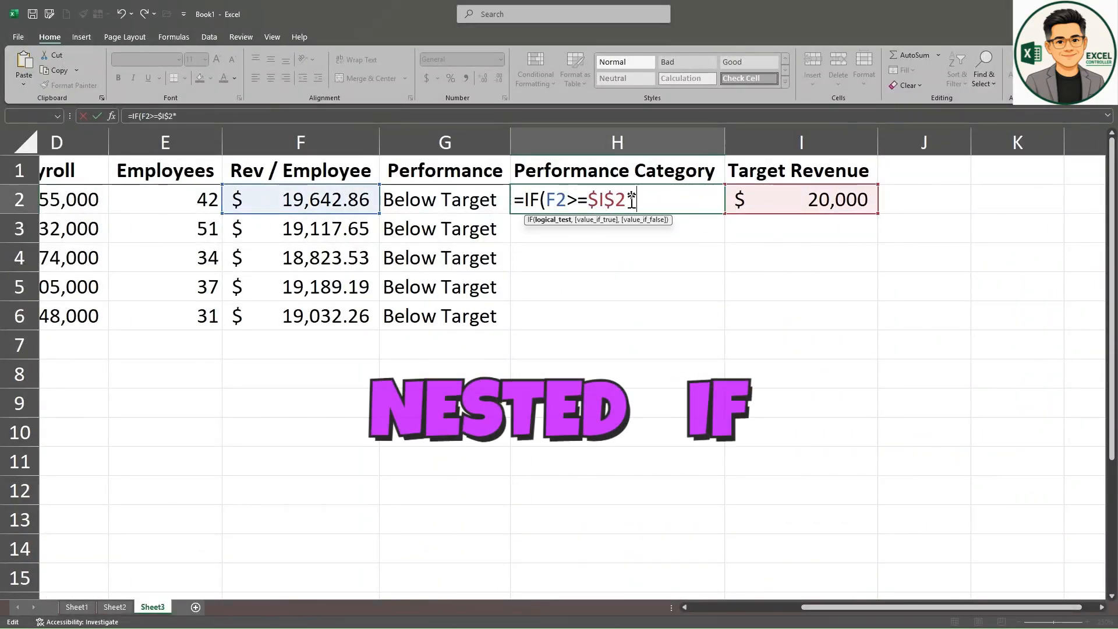
type(",")
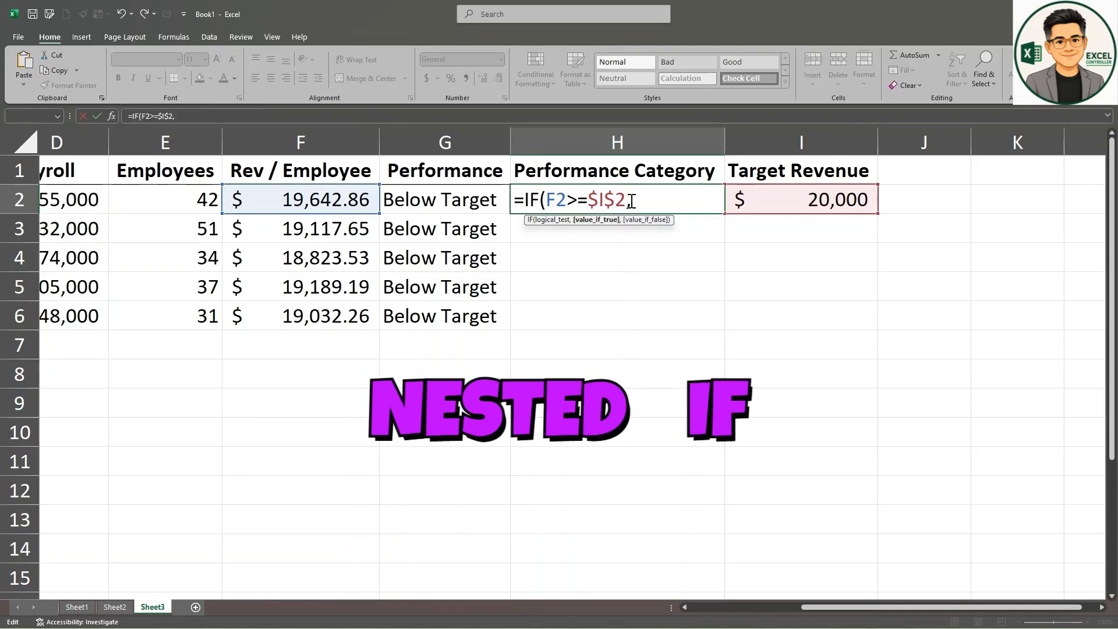
type("\"Strong\",IF(")
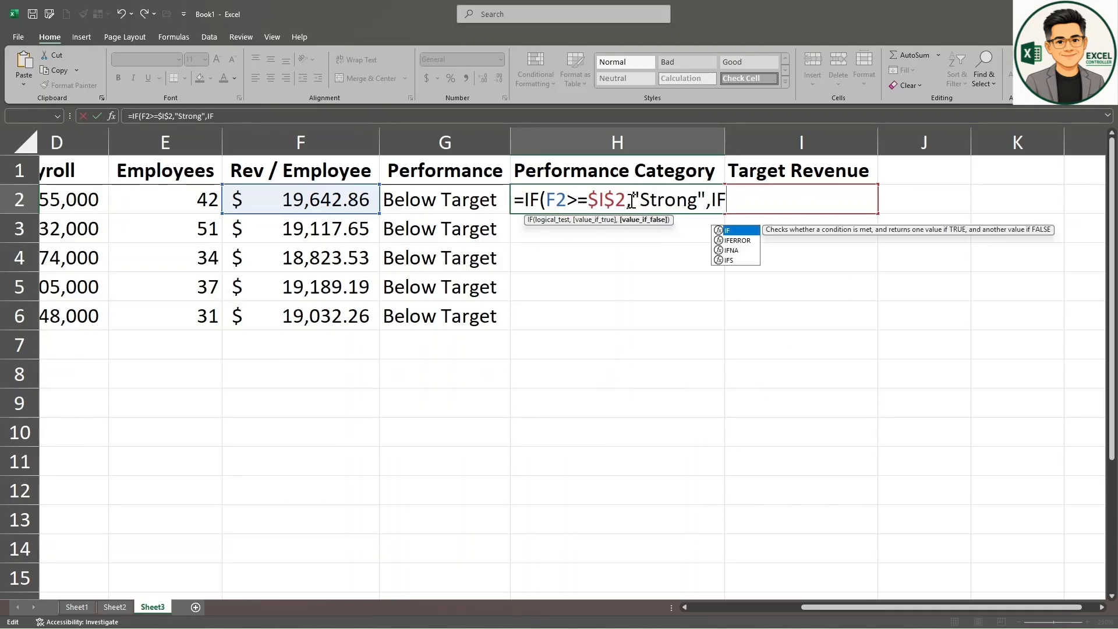
Step: Complete H2's formula with the nested IF(F2>=$I$2*.09,"Watch","Below Target") as the false result, and fill it down to H6
left_click(310, 197)
type(">")
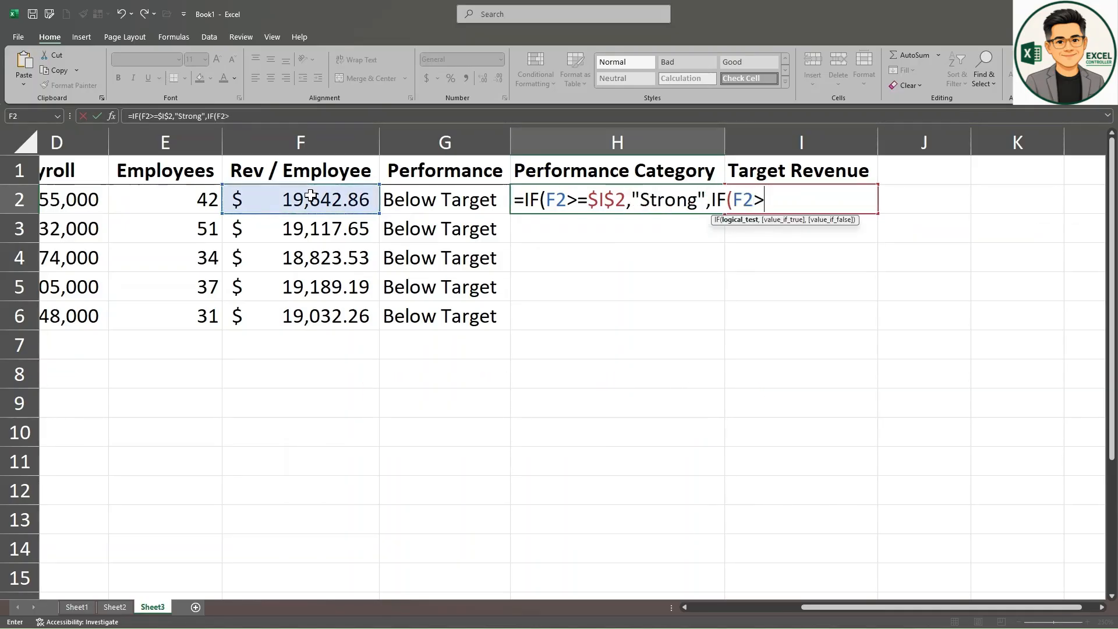
type("=I2")
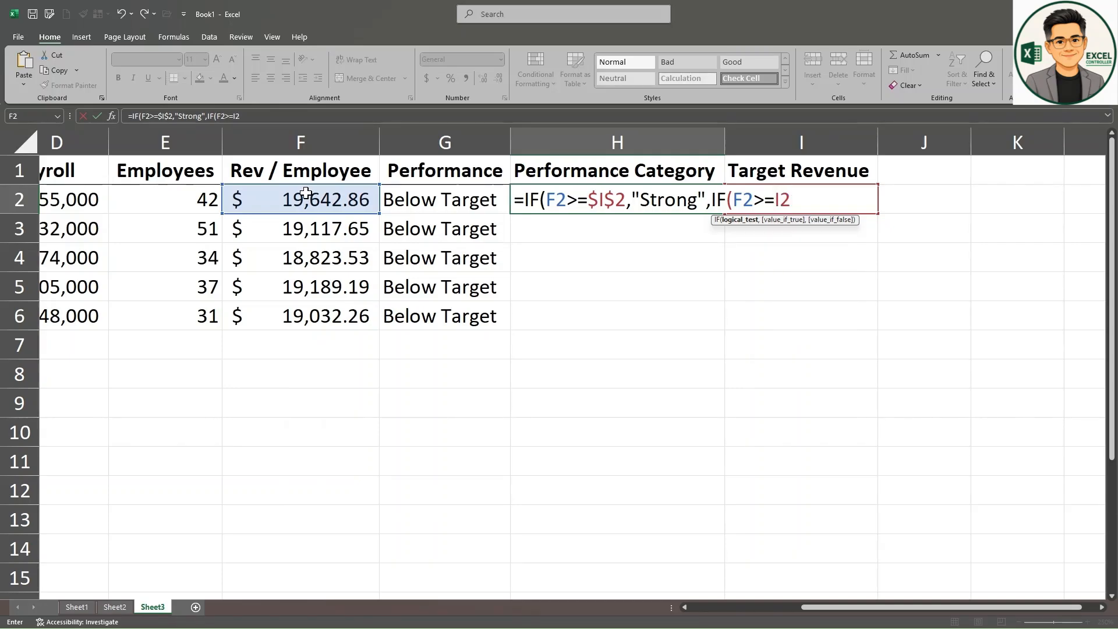
key("Return")
key("Return")
key("F4")
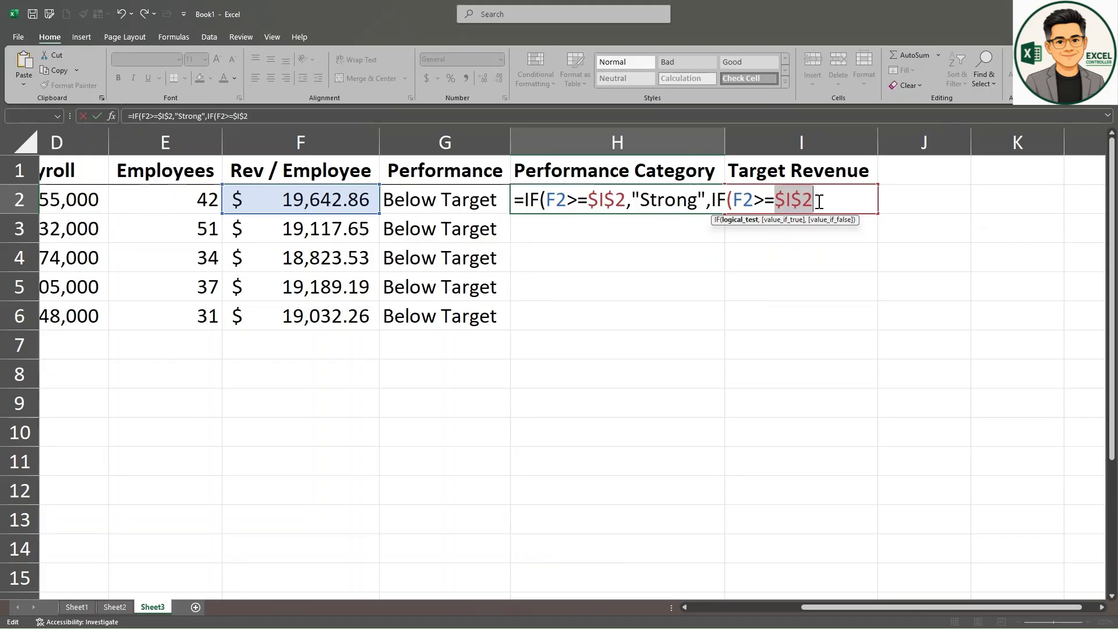
type("*.09,")
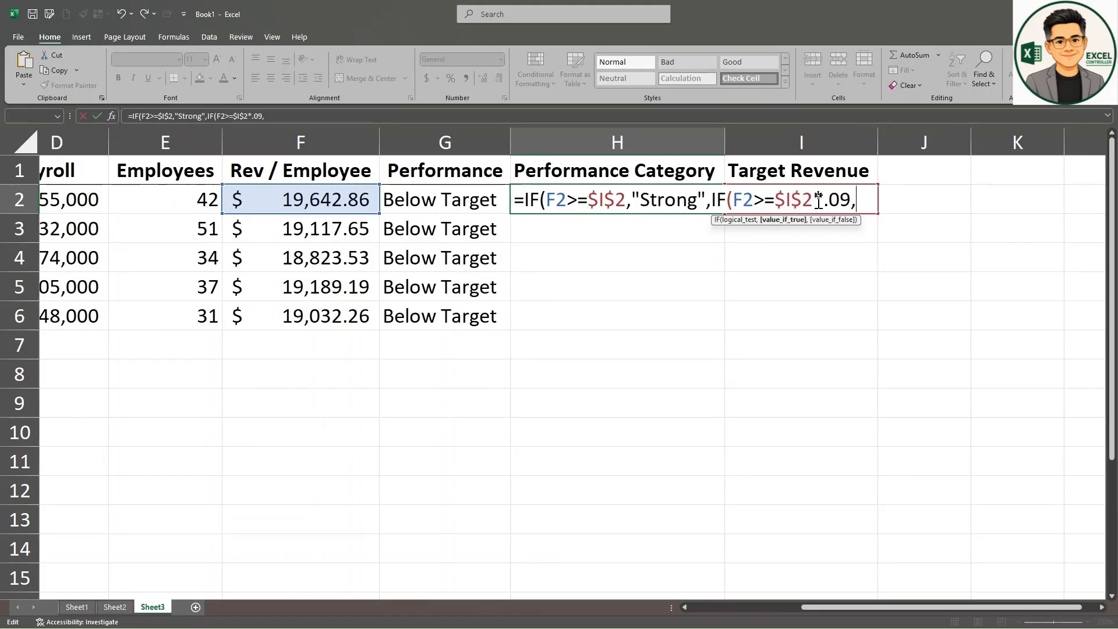
type("\"Watch\",\"Below Target\"")
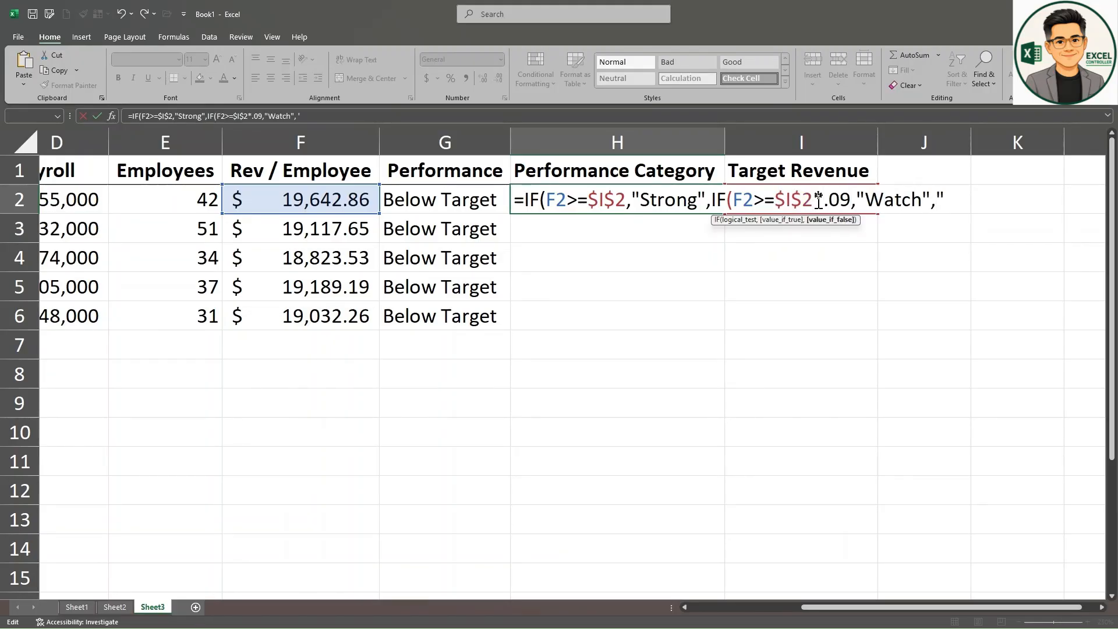
key("Return")
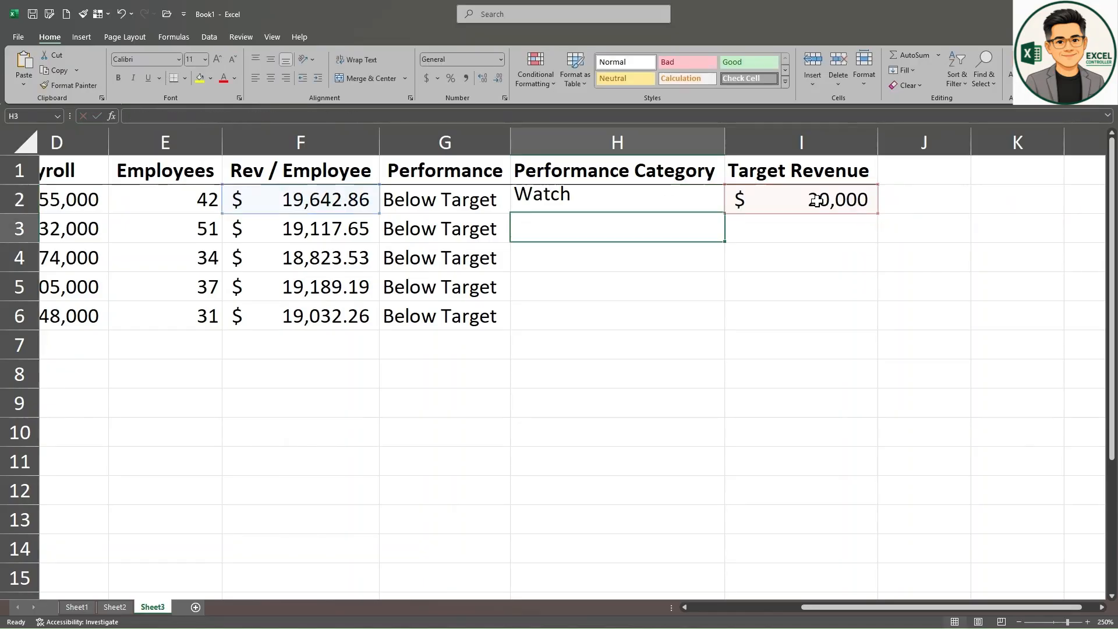
left_click(701, 200)
left_click_drag(724, 213, 719, 323)
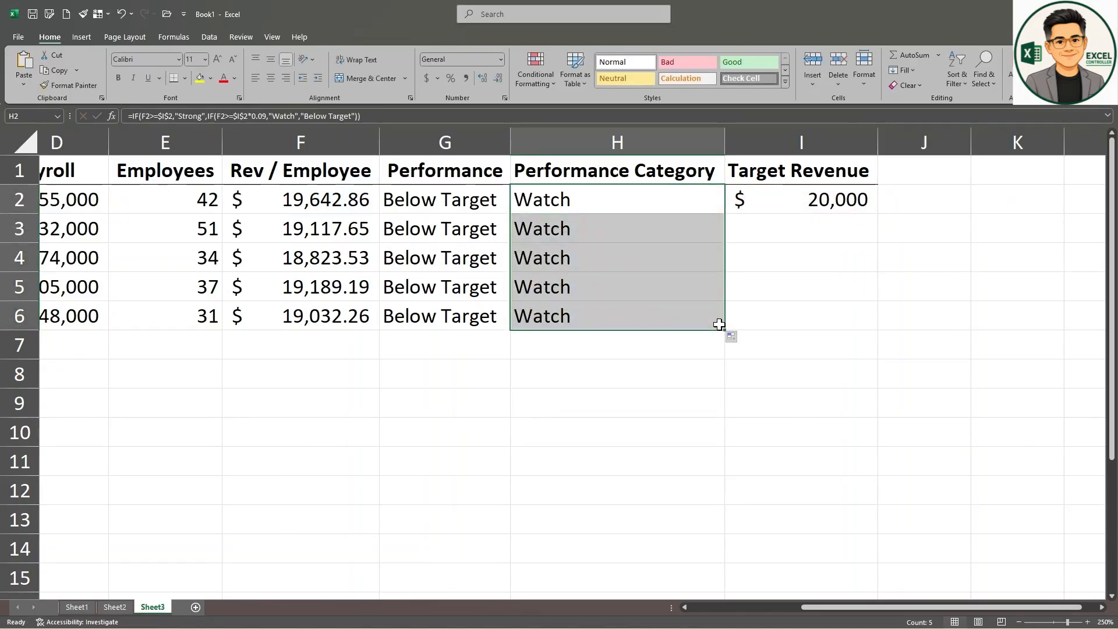
Step: Overwrite Washington's revenue per employee in F3 with 20000 to test the performance formulas
left_click(330, 225)
type("20000")
key("Return")
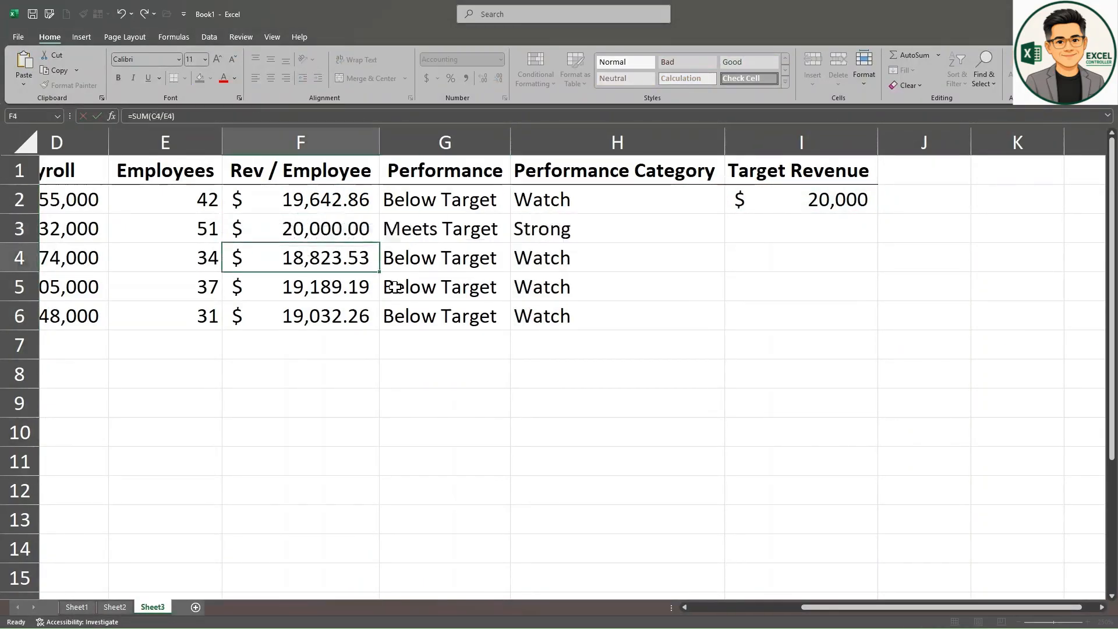
Step: Overwrite the revenue per employee in F4 with 19900 to test the category formula
type("19")
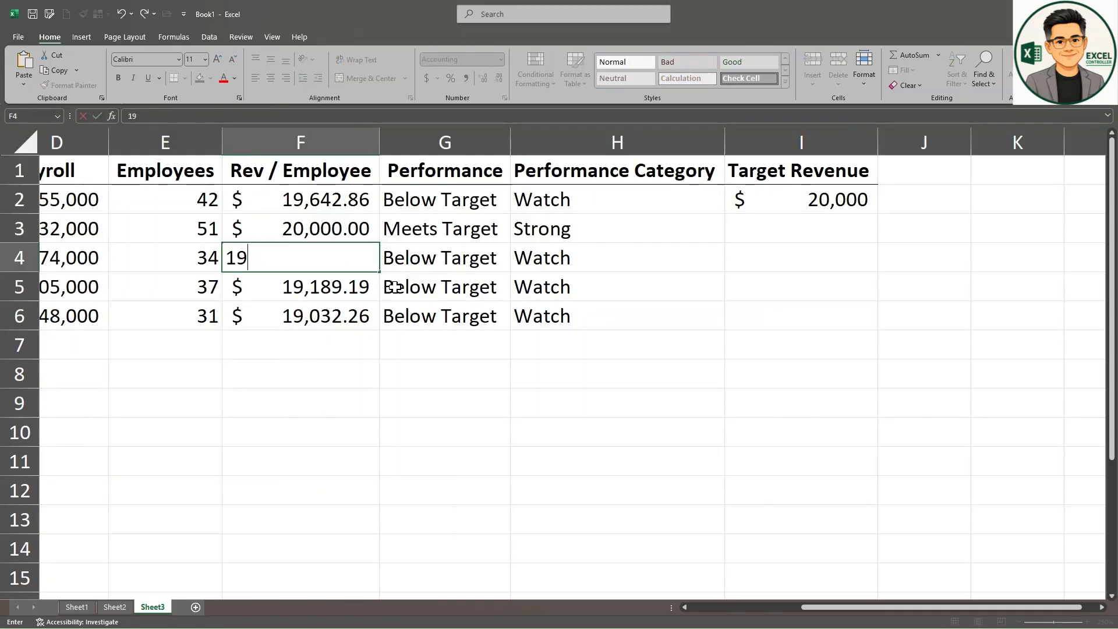
type(",900")
key("Return")
Step: Try 17000 as the revenue per employee in F6, and replace it with 15000
left_click(670, 318)
left_click(306, 319)
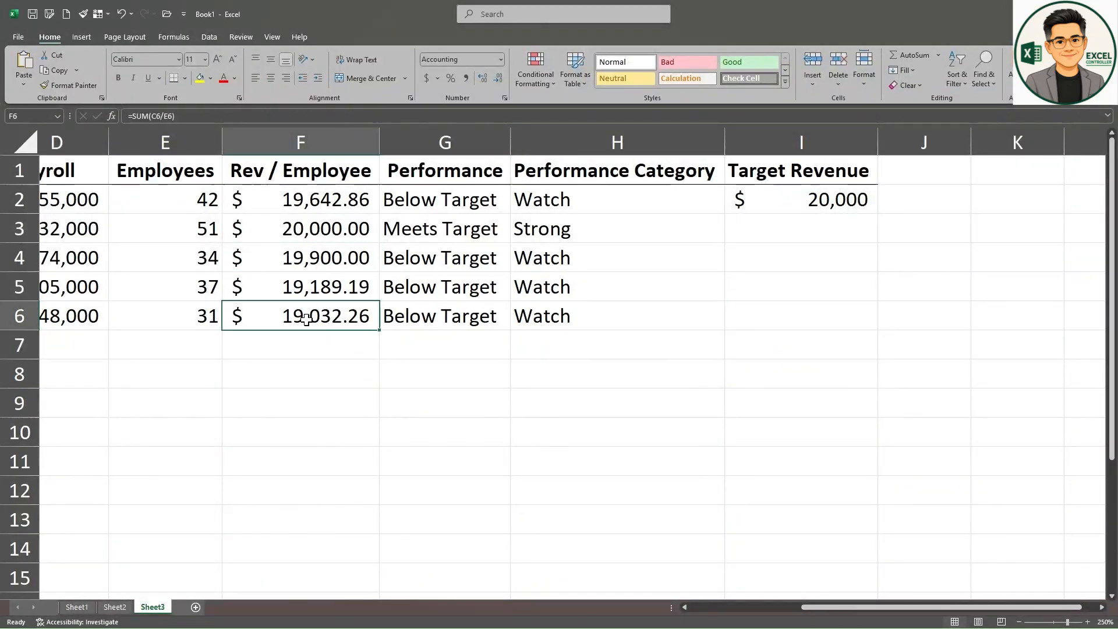
type("17000")
key("ctrl+Return")
type("15000")
key("Return")
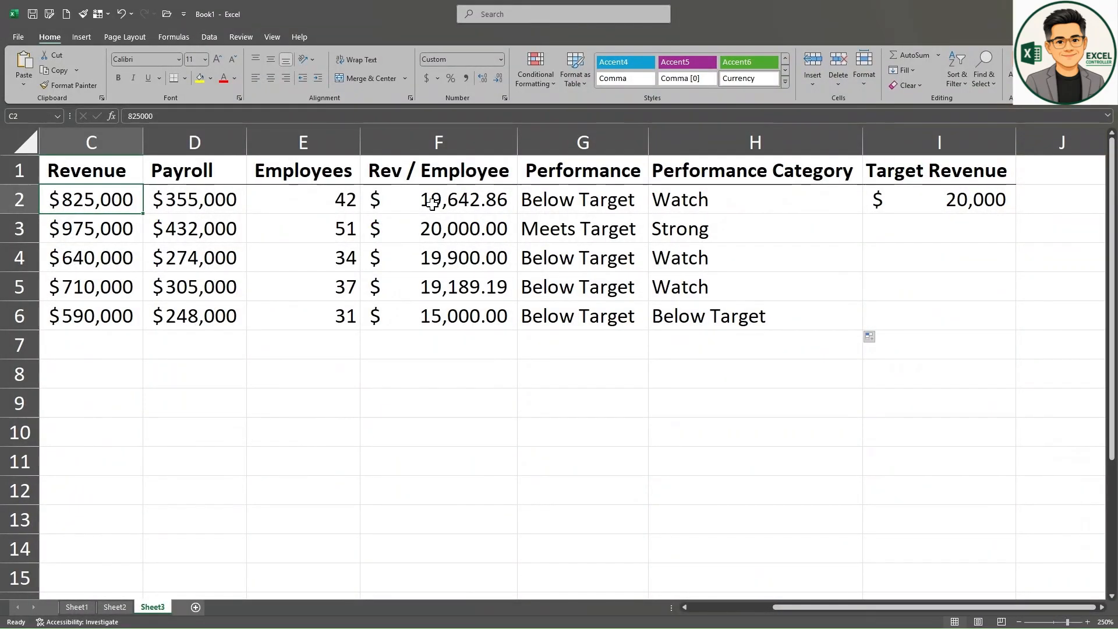
Step: Review the nested IF formula in H2 and the cells it refers to
left_click(679, 203)
key("F2")
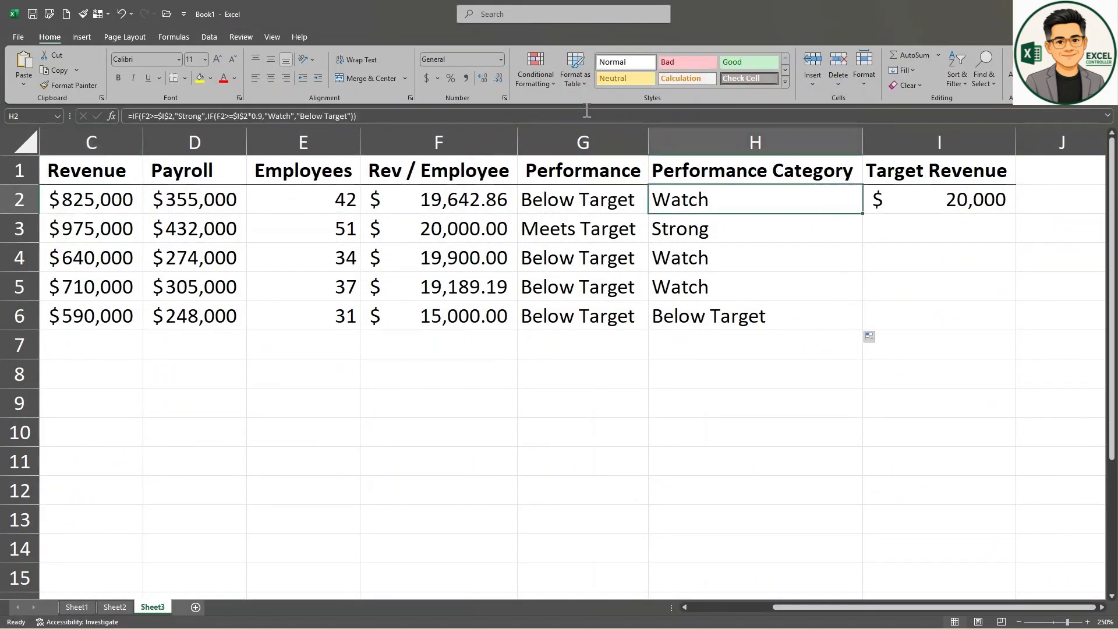
key("Escape")
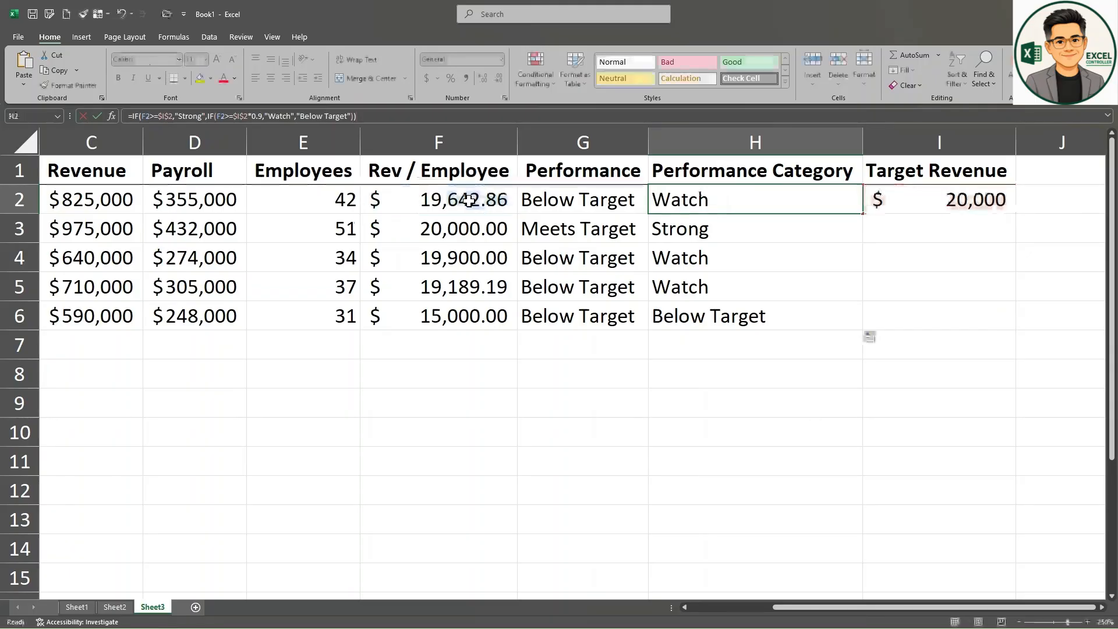
left_click(468, 201)
left_click(430, 116)
Step: Test the performance formulas by changing the revenue in C2 to 975000, 650000 and 800000 in turn
left_click(126, 208)
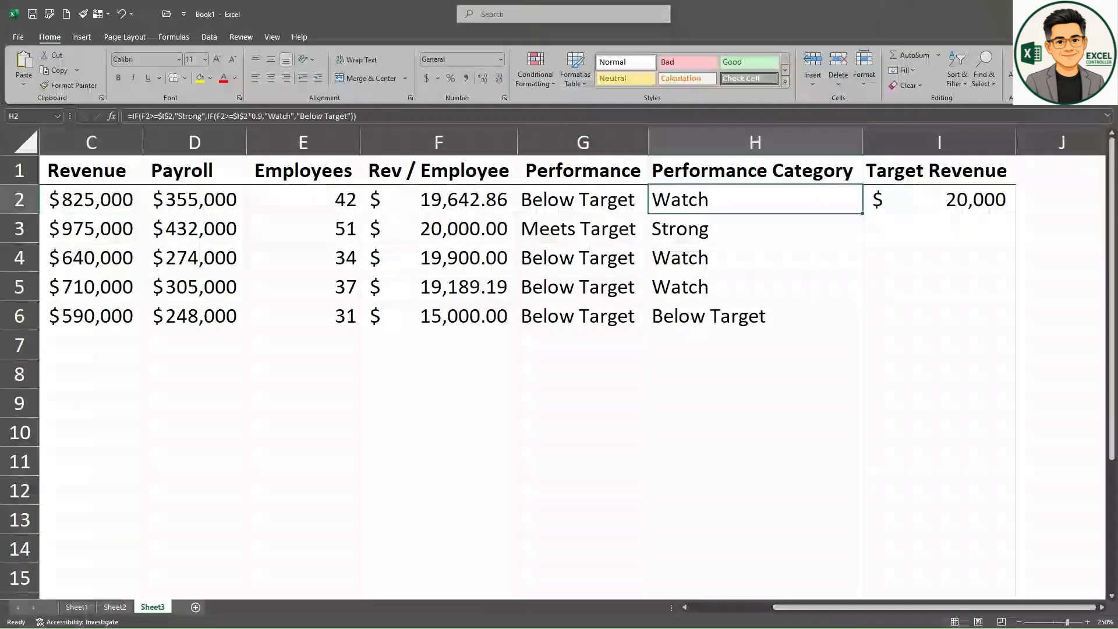
left_click(91, 196)
type("975000")
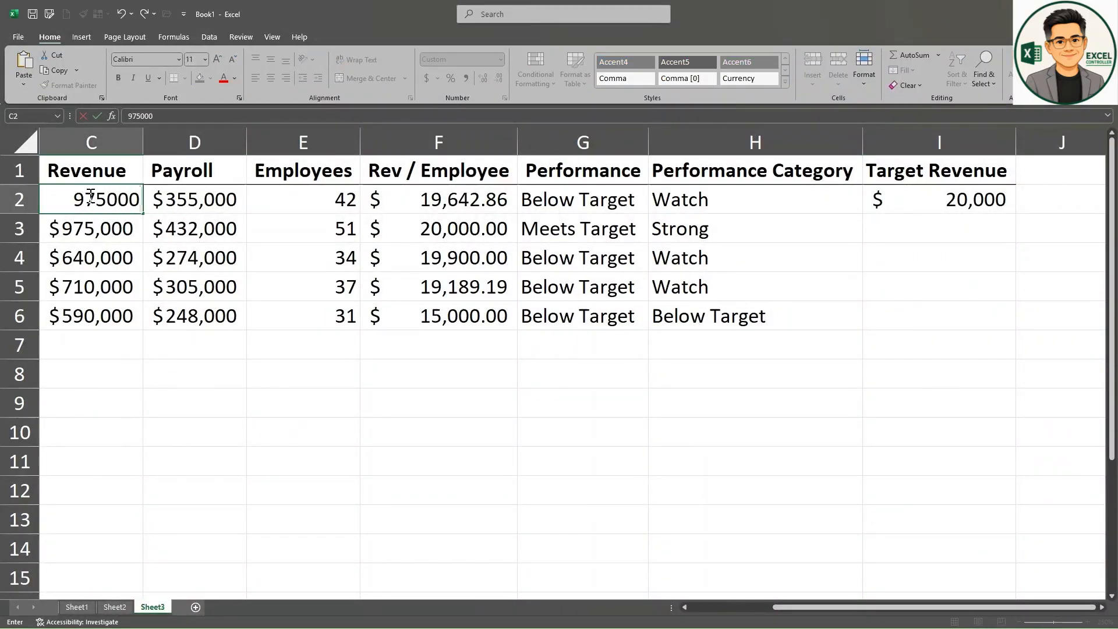
key("Return")
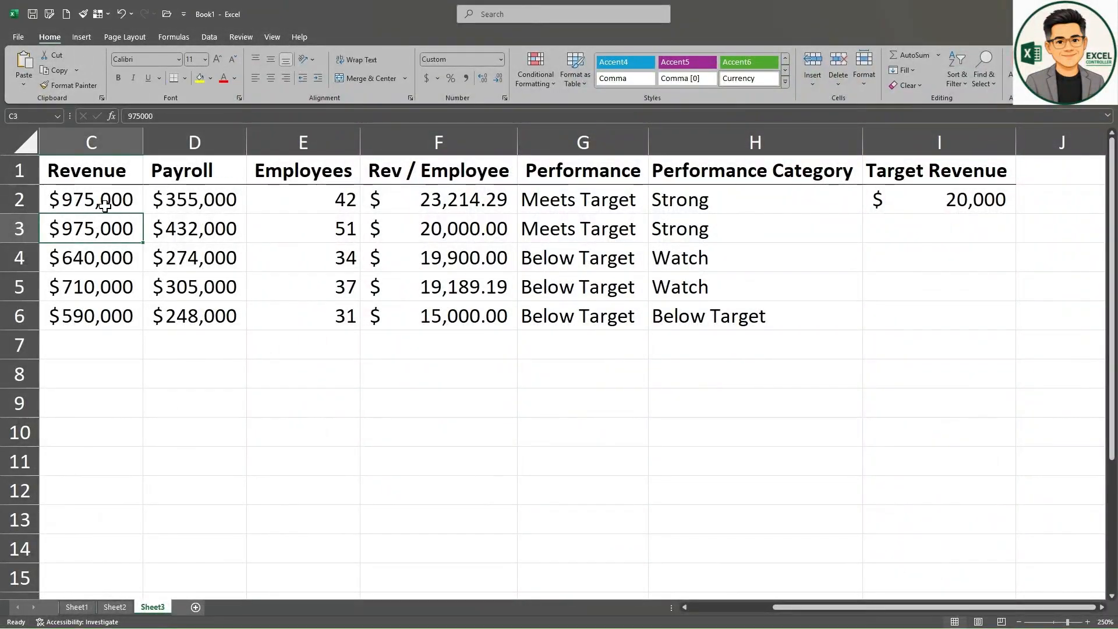
left_click(94, 199)
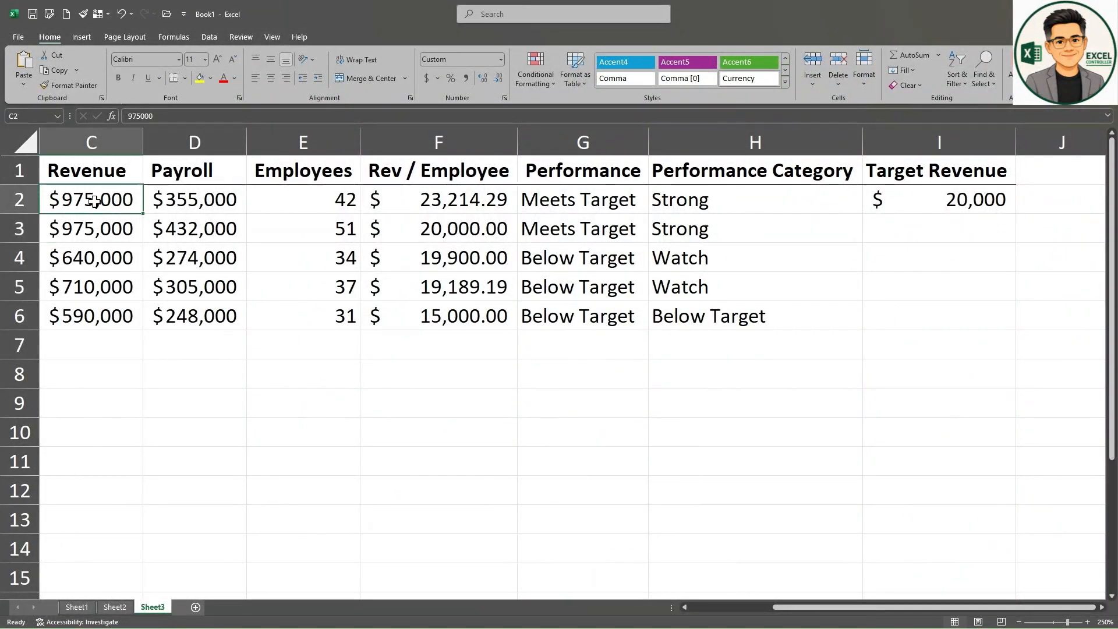
type("650,000")
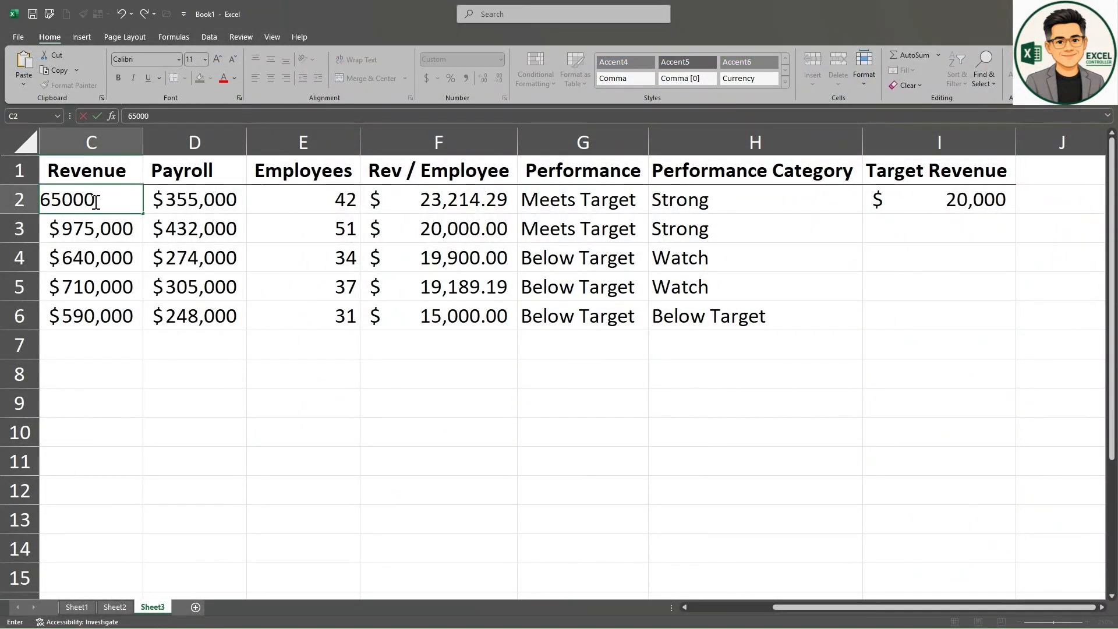
key("Return")
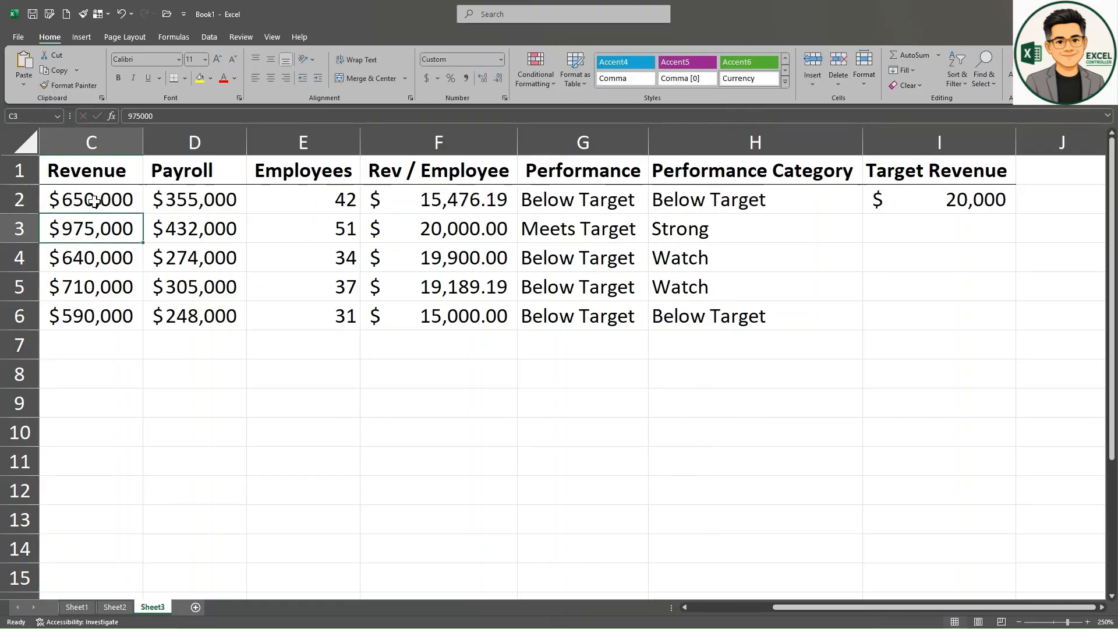
left_click(91, 199)
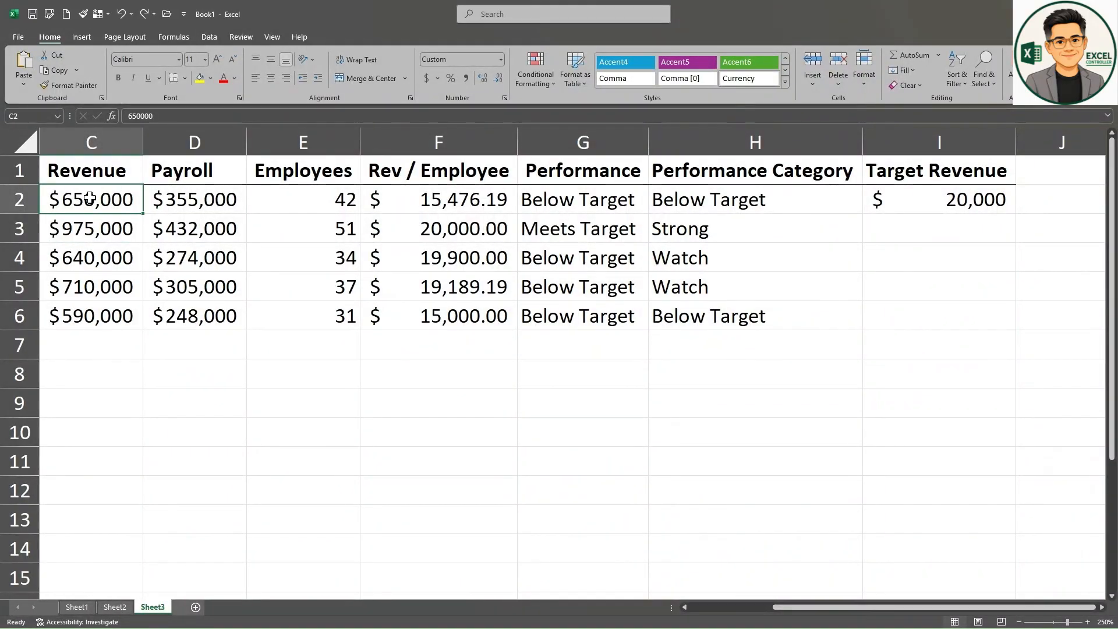
type("800000")
key("Return")
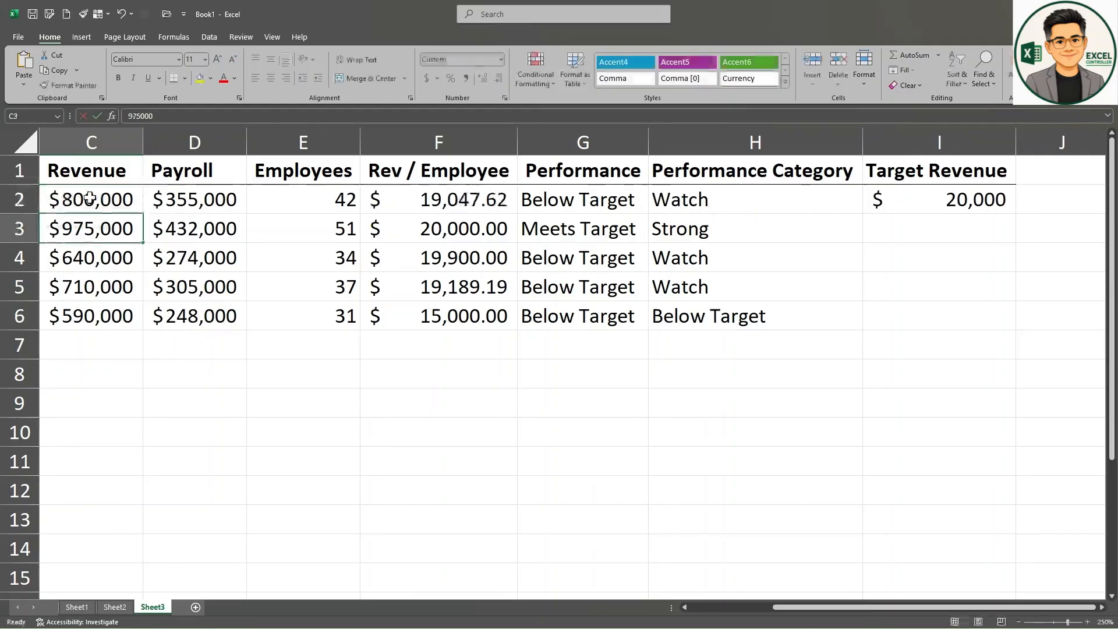
Step: Set the revenue in C2 to 1000000
left_click(89, 198)
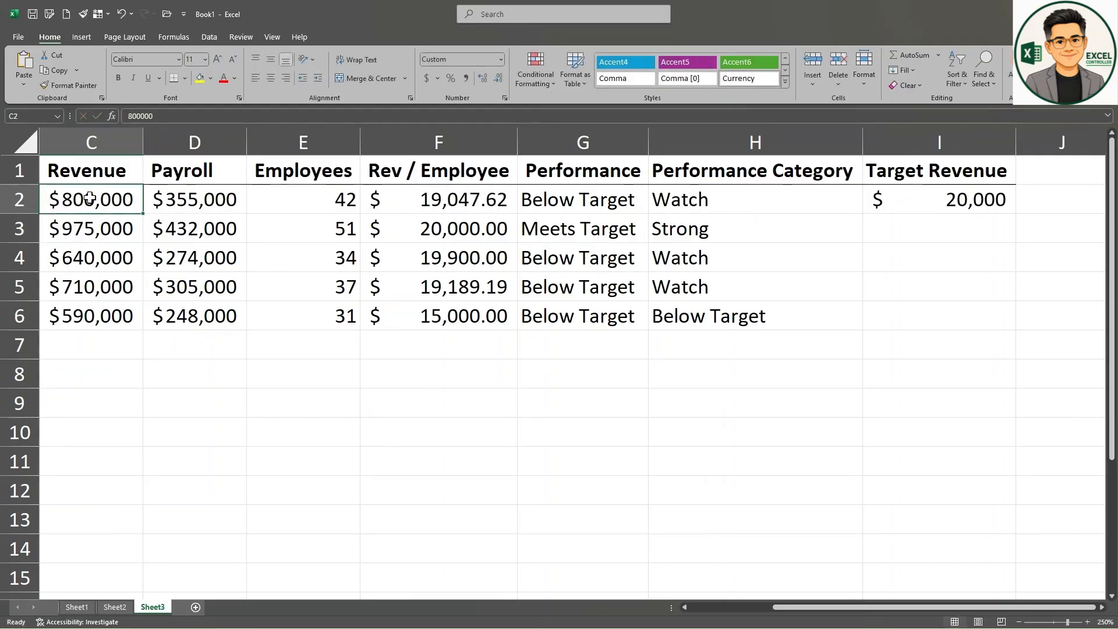
type("1000000")
key("Return")
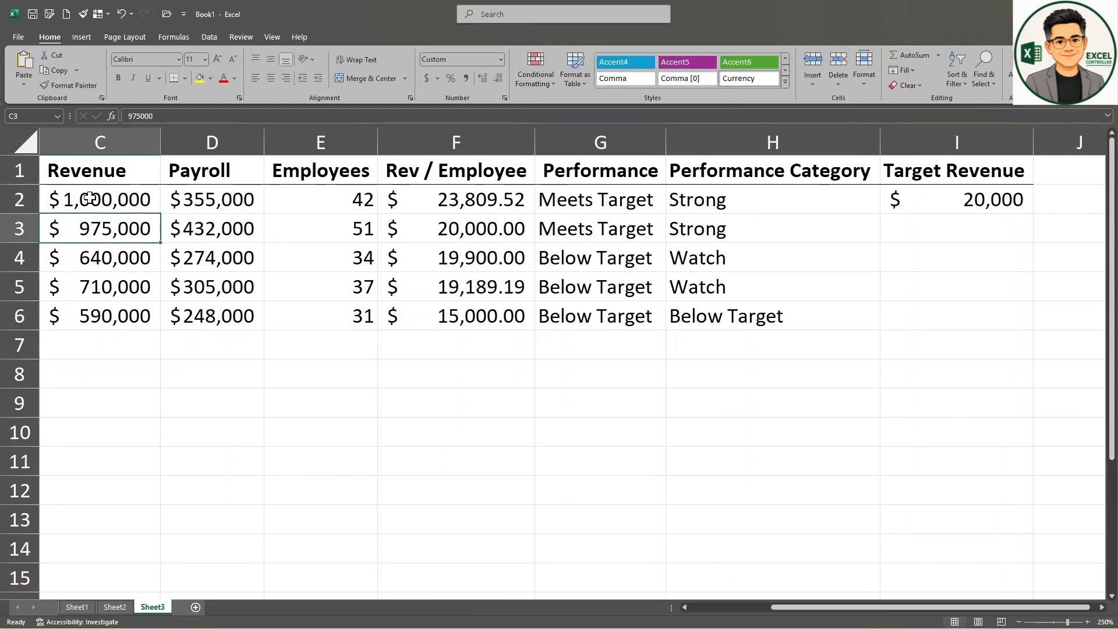